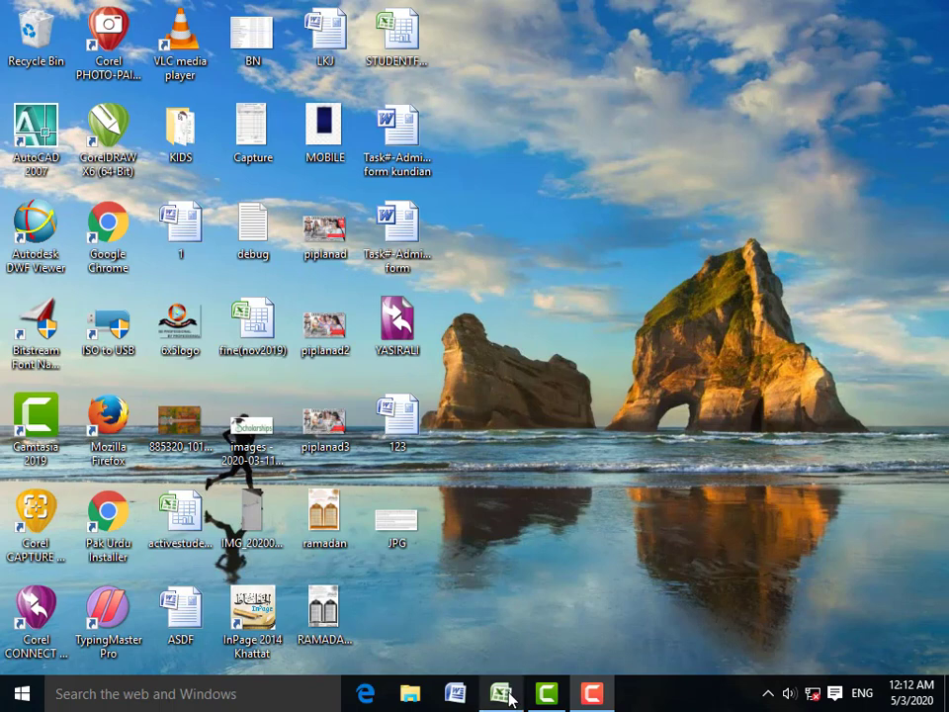
Step: Switch to the TABLE workbook in Excel and examine its title, column headers, first-row total formula and data range
{"action": "left_click", "coordinate": [501, 693]}
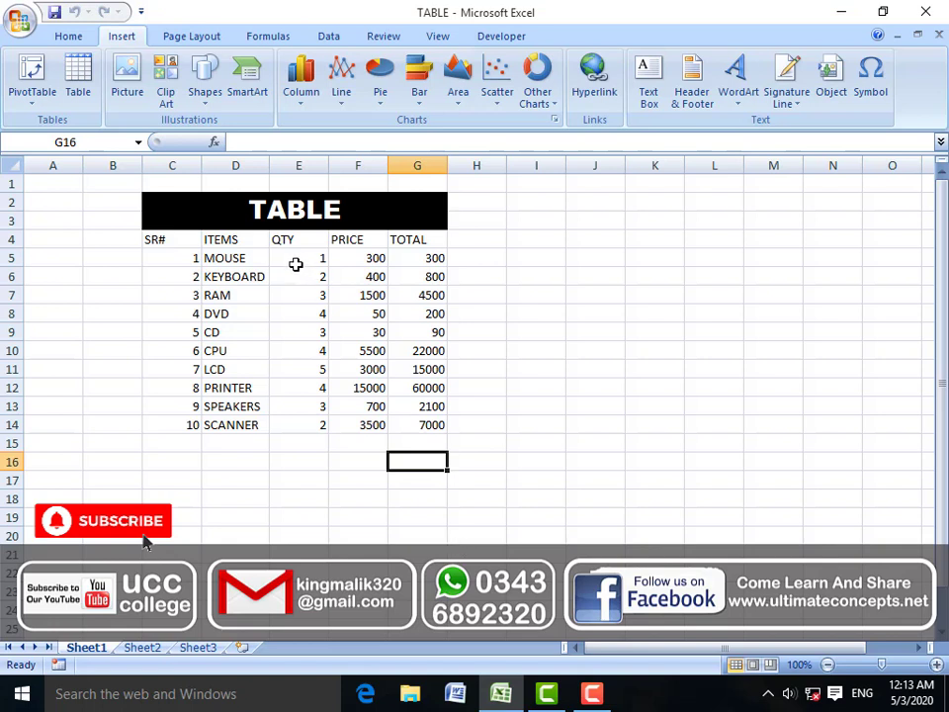
{"action": "left_click", "coordinate": [204, 215]}
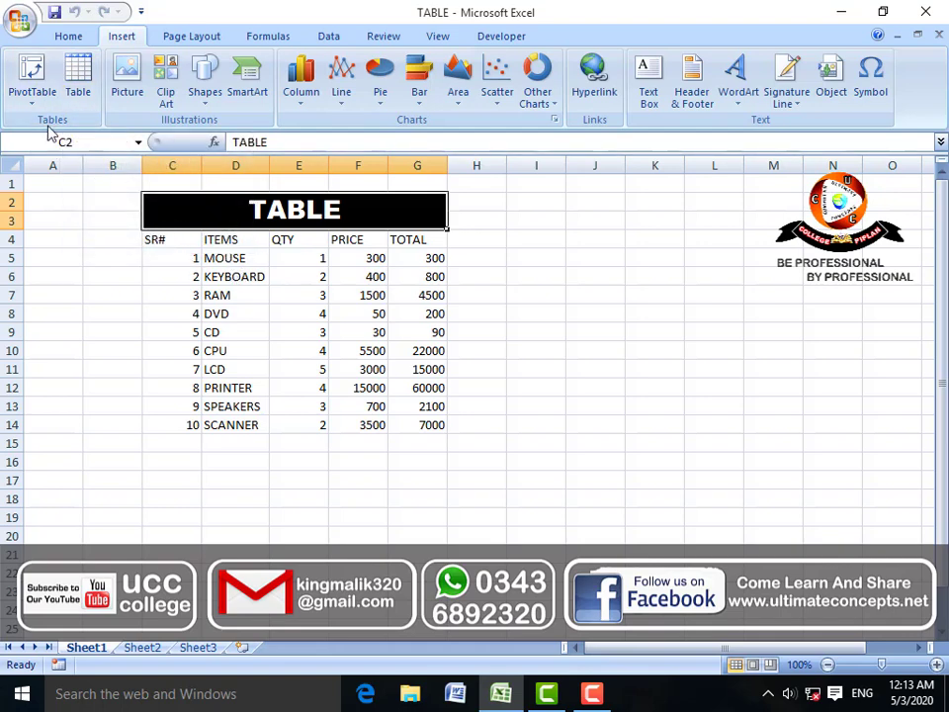
{"action": "left_click", "coordinate": [205, 237]}
{"action": "left_click", "coordinate": [184, 217]}
{"action": "left_click", "coordinate": [170, 241]}
{"action": "left_click", "coordinate": [229, 240]}
{"action": "left_click", "coordinate": [300, 240]}
{"action": "left_click", "coordinate": [339, 238]}
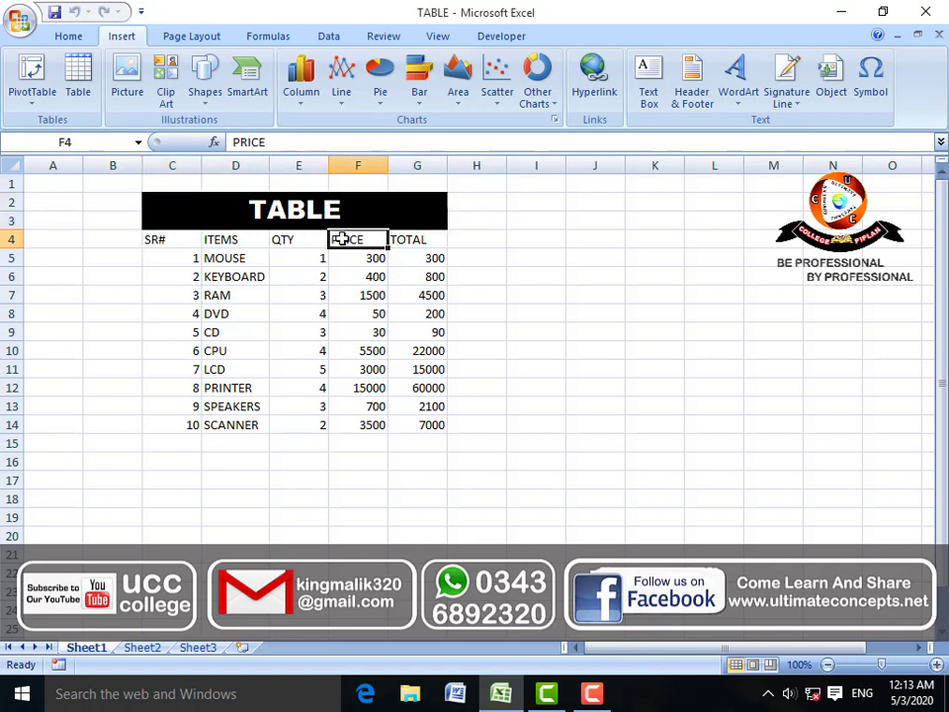
{"action": "left_click", "coordinate": [391, 245]}
{"action": "left_click_drag", "start_coordinate": [355, 256], "coordinate": [317, 259]}
{"action": "left_click", "coordinate": [430, 263]}
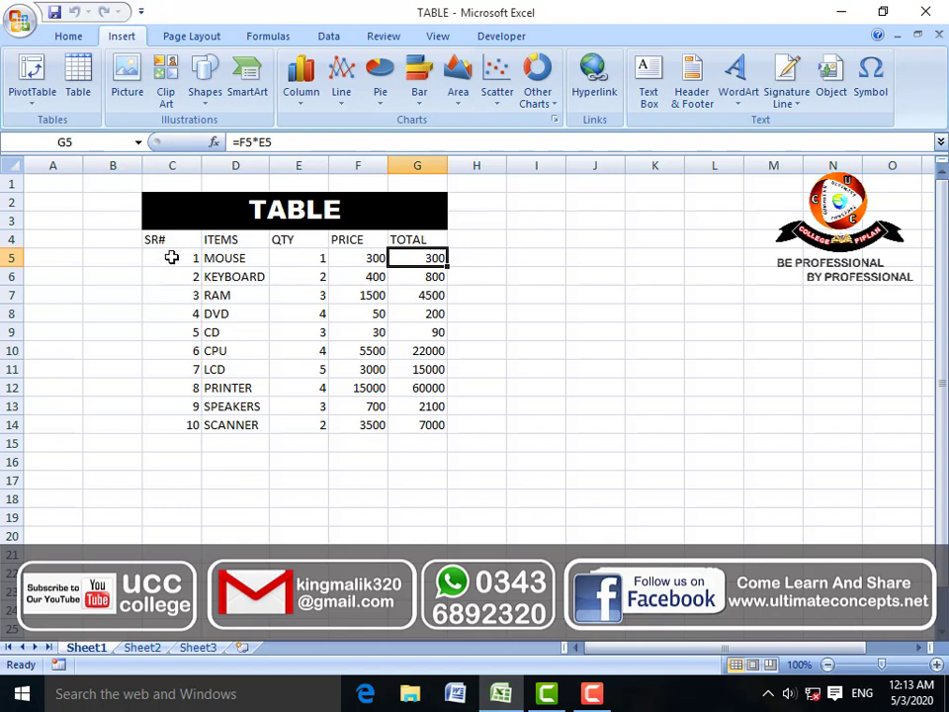
{"action": "left_click_drag", "start_coordinate": [160, 239], "coordinate": [415, 421]}
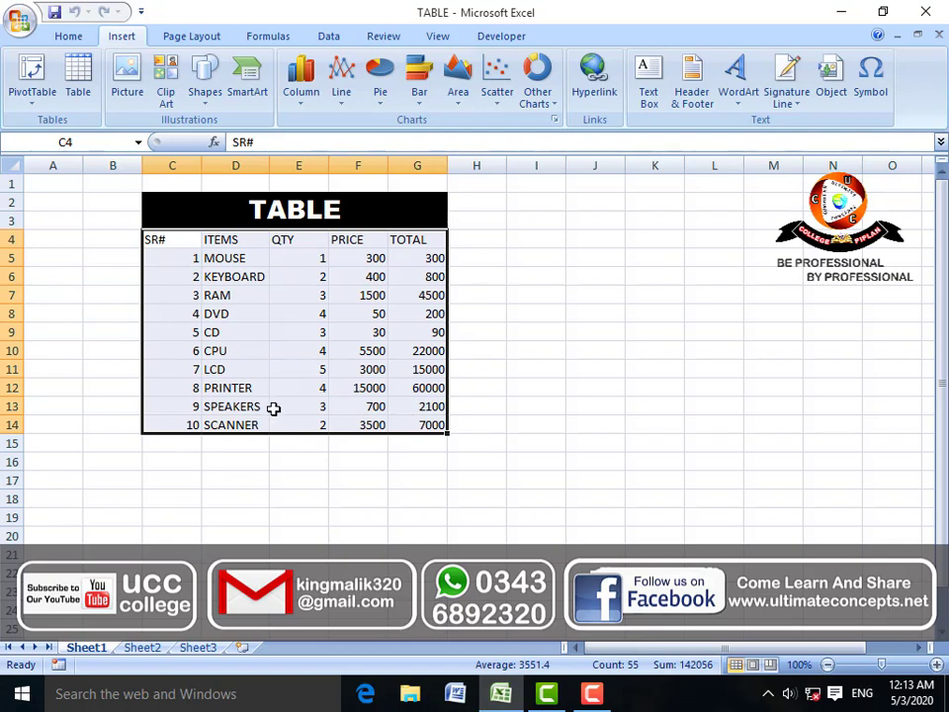
Step: Try to create a table from the automatically detected range around the RAM cell, including the title, and undo it
{"action": "left_click", "coordinate": [202, 297]}
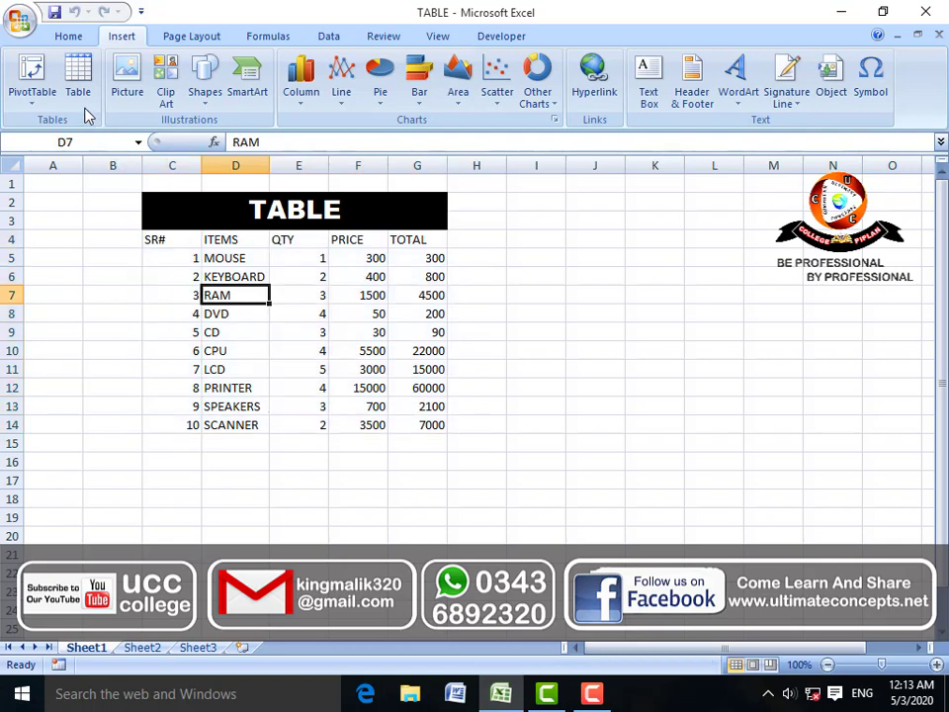
{"action": "left_click", "coordinate": [77, 77]}
{"action": "left_click_drag", "start_coordinate": [442, 238], "coordinate": [703, 216]}
{"action": "left_click", "coordinate": [630, 319]}
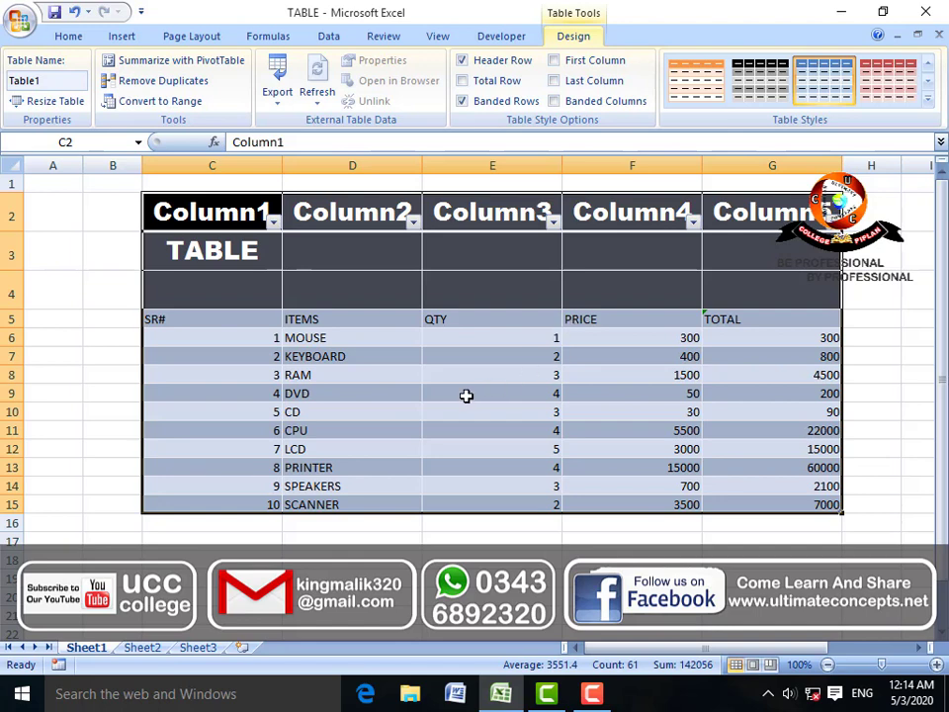
{"action": "key", "text": "ctrl+z"}
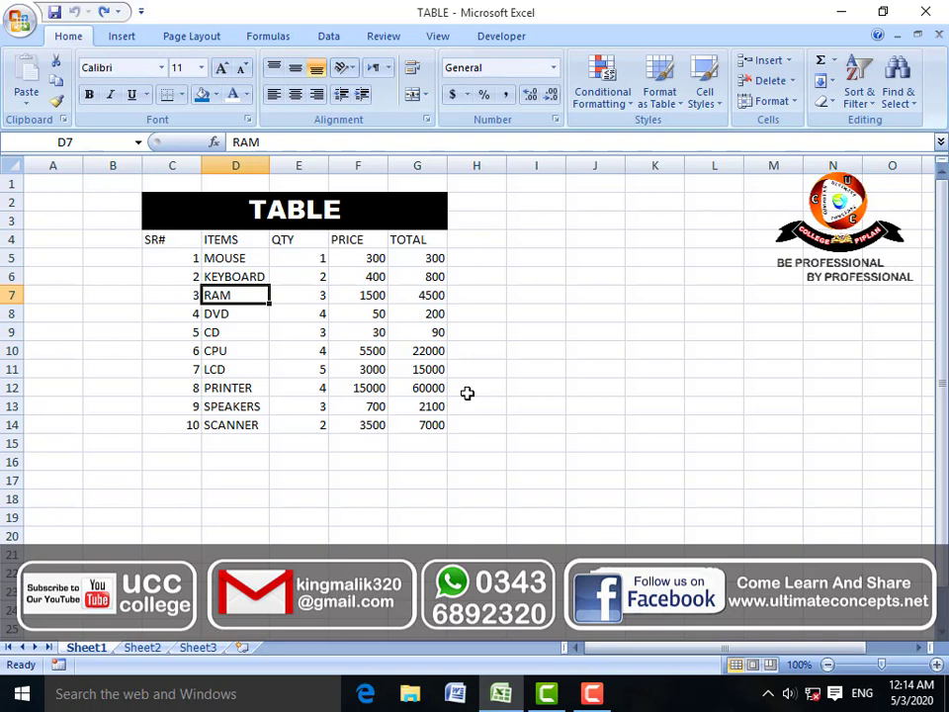
Step: Create a table with headers from range C4:G14, leaving out the TABLE title
{"action": "left_click", "coordinate": [322, 208]}
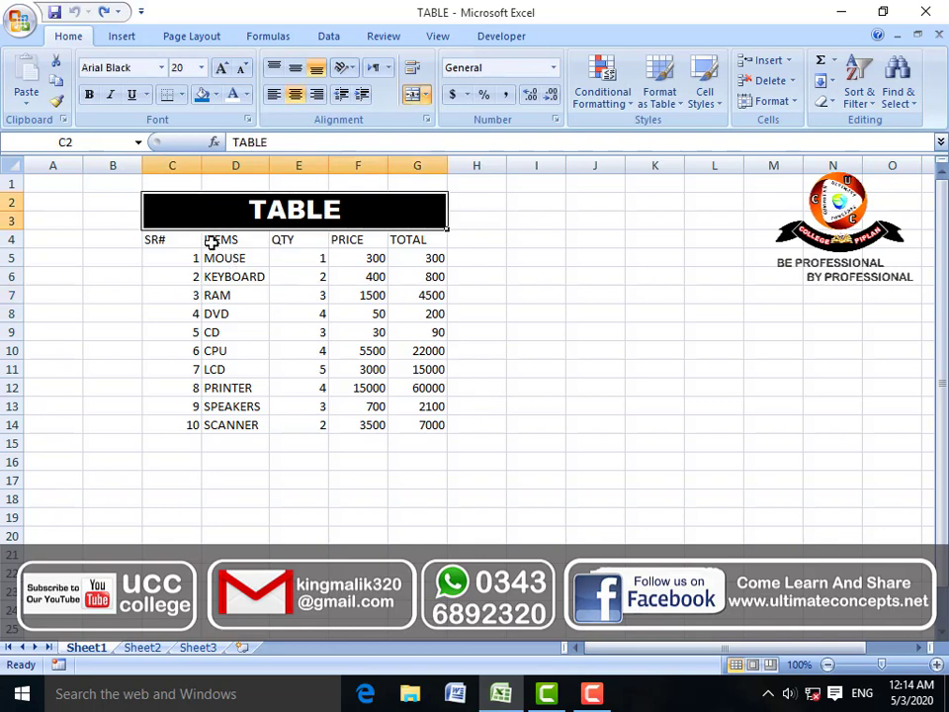
{"action": "left_click", "coordinate": [173, 240]}
{"action": "left_click_drag", "start_coordinate": [173, 241], "coordinate": [423, 423]}
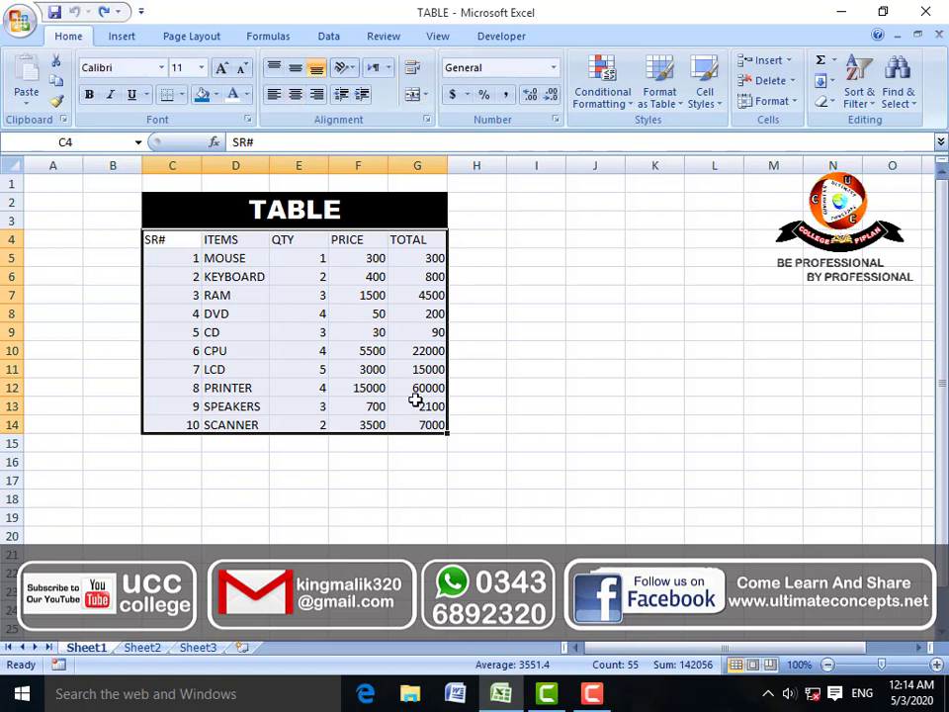
{"action": "left_click", "coordinate": [122, 36]}
{"action": "left_click", "coordinate": [77, 79]}
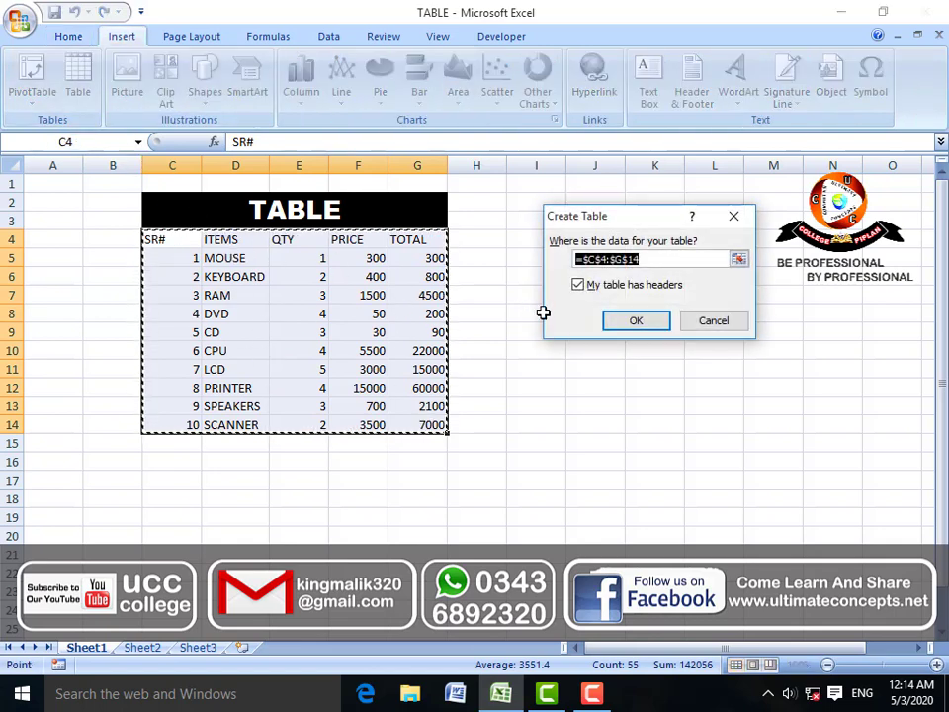
{"action": "left_click", "coordinate": [633, 323]}
{"action": "left_click", "coordinate": [348, 383]}
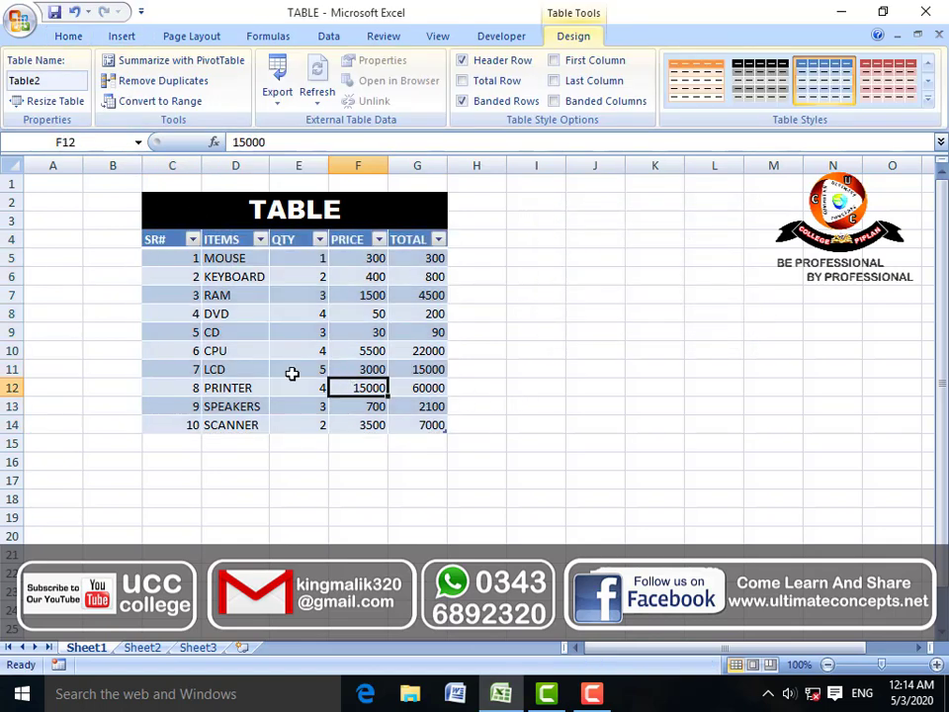
Step: Apply Table Style Dark 3 to the whole item table, C4:G14
{"action": "left_click", "coordinate": [71, 37]}
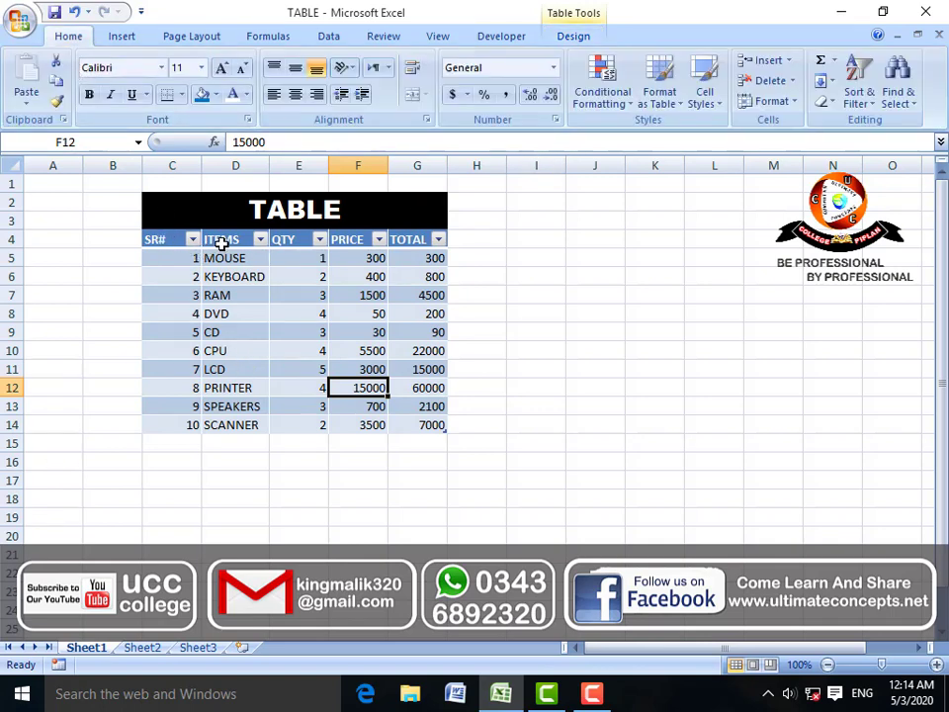
{"action": "left_click_drag", "start_coordinate": [175, 244], "coordinate": [440, 426]}
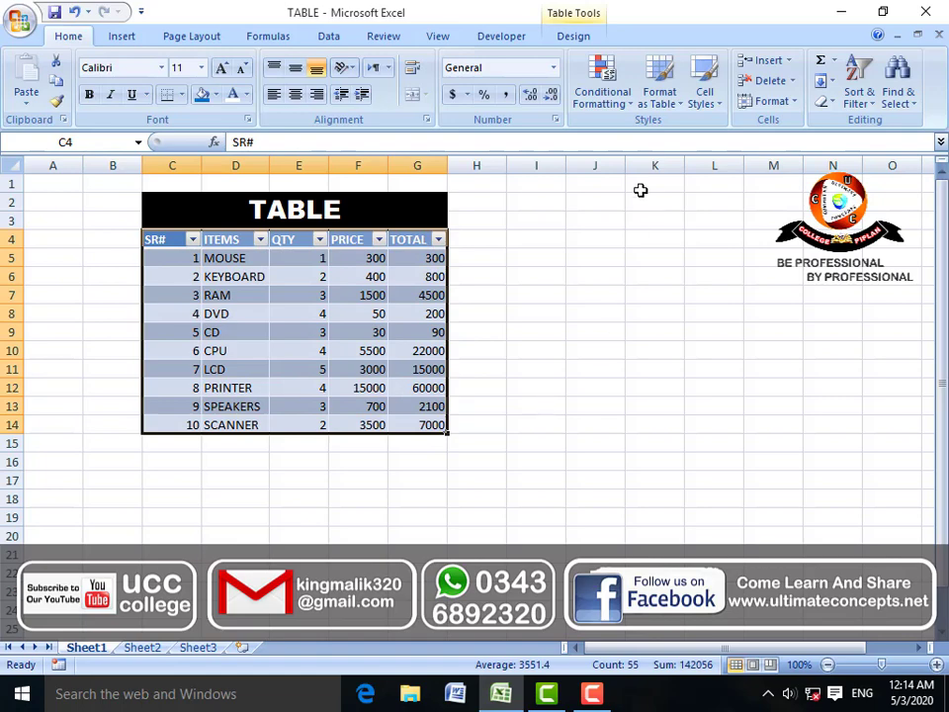
{"action": "left_click", "coordinate": [679, 113]}
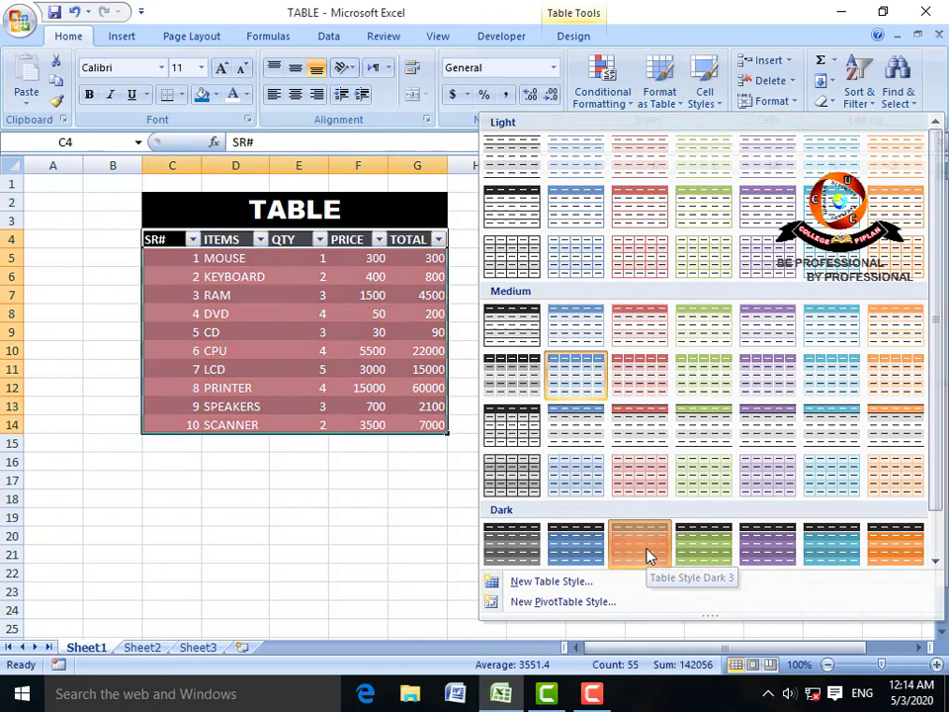
{"action": "left_click", "coordinate": [642, 552]}
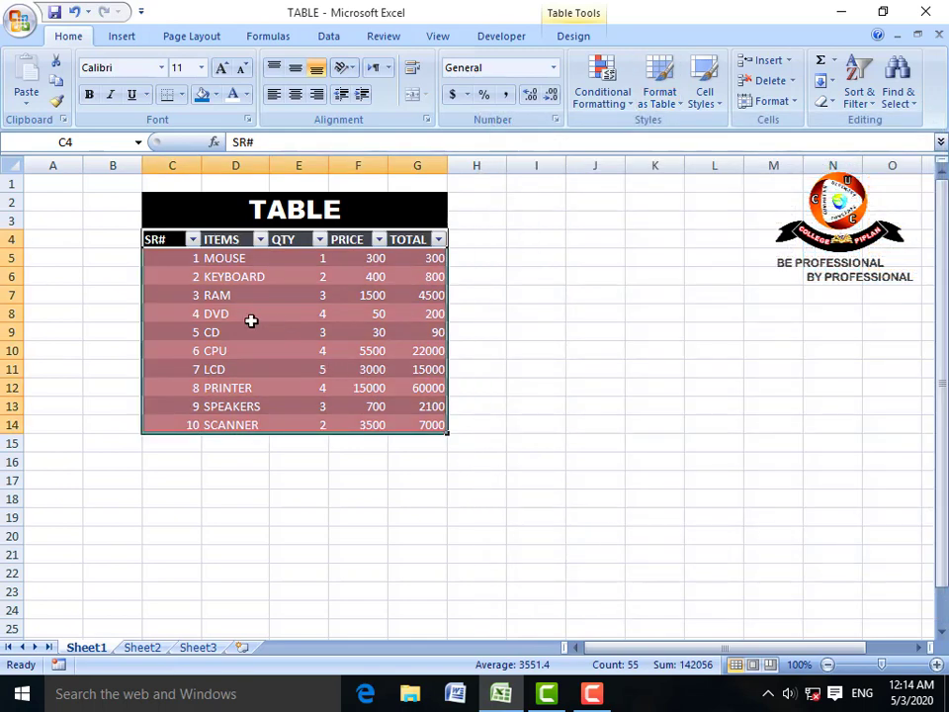
Step: Look through the sort and filter options of the SR# column and close them without applying anything
{"action": "left_click", "coordinate": [192, 240]}
{"action": "scroll", "coordinate": [104, 491], "scroll_direction": "down", "scroll_amount": 1}
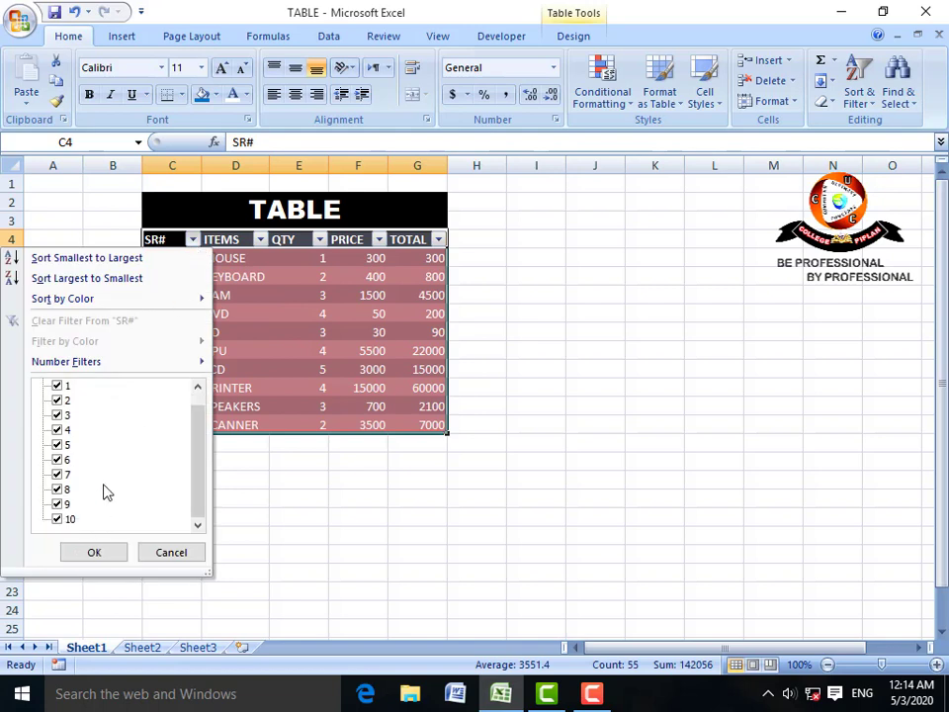
{"action": "scroll", "coordinate": [103, 491], "scroll_direction": "up", "scroll_amount": 1}
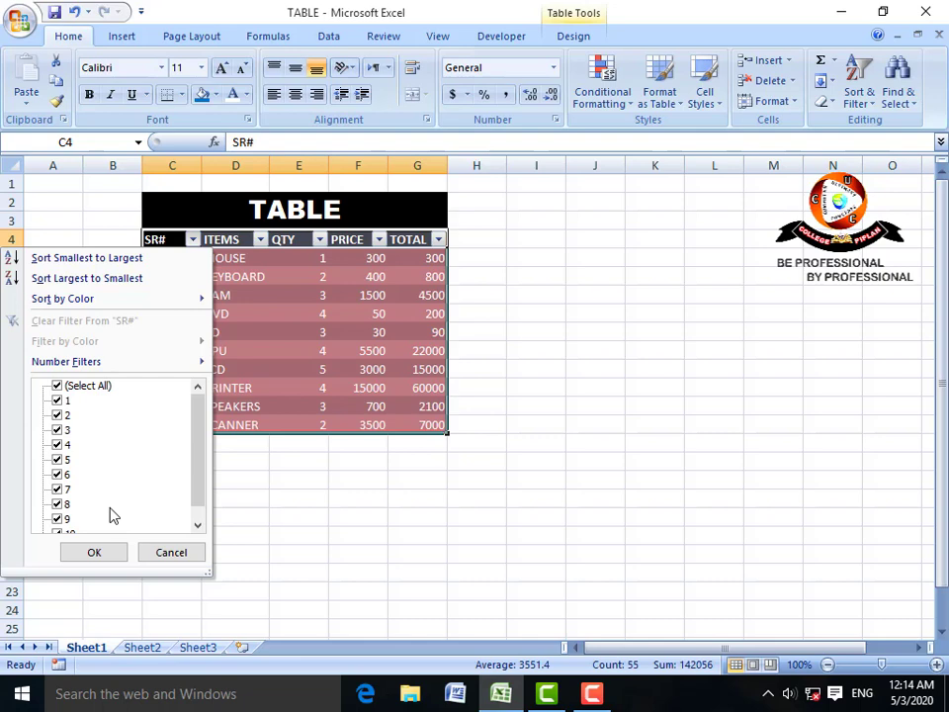
{"action": "left_click", "coordinate": [160, 552]}
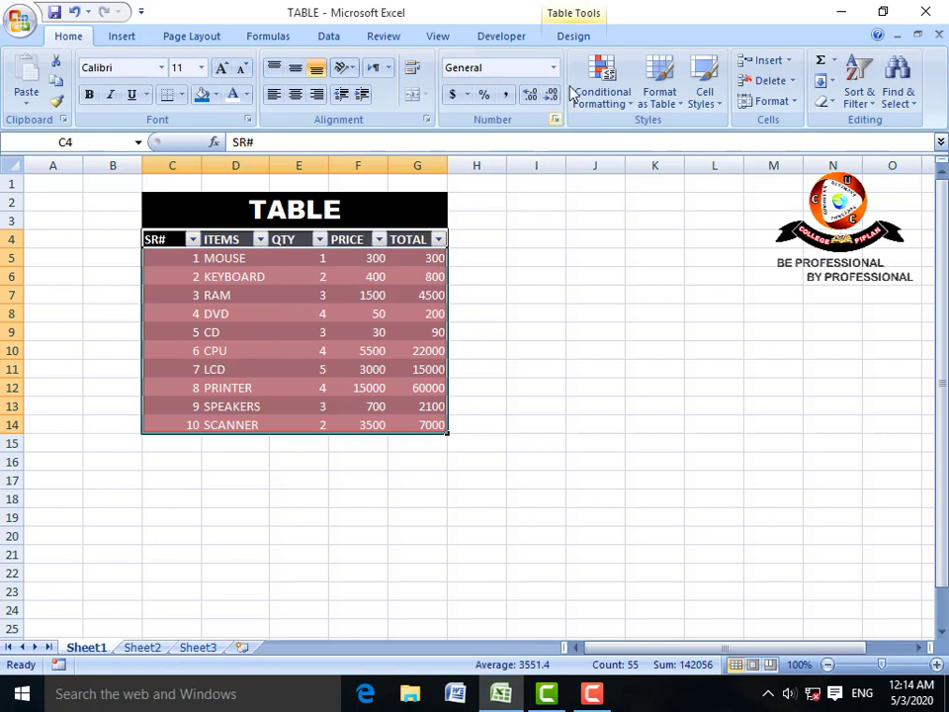
{"action": "left_click", "coordinate": [573, 38]}
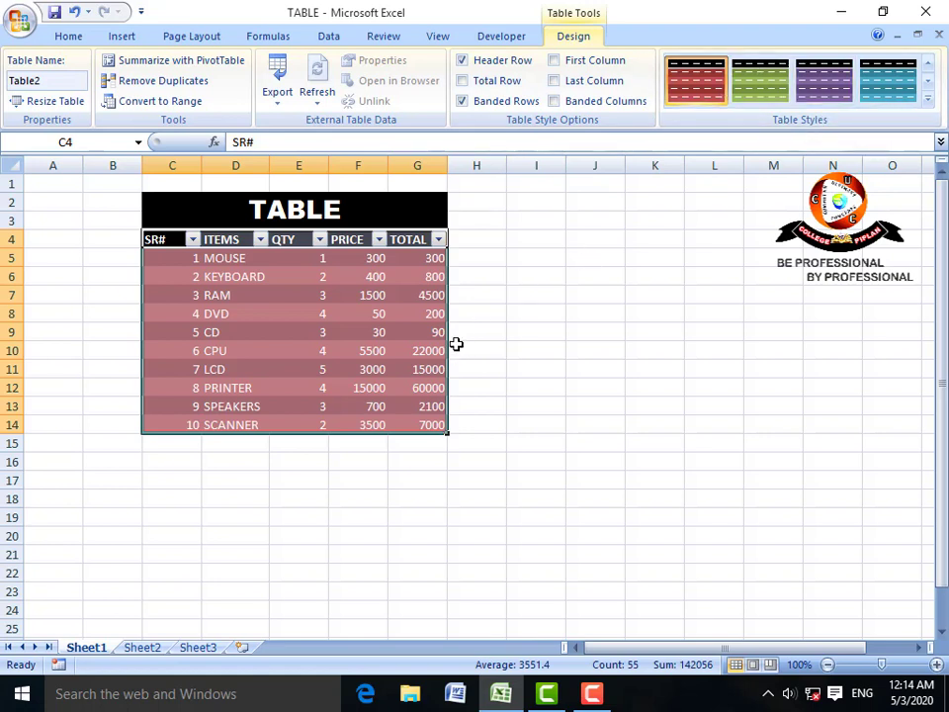
{"action": "left_click", "coordinate": [372, 351]}
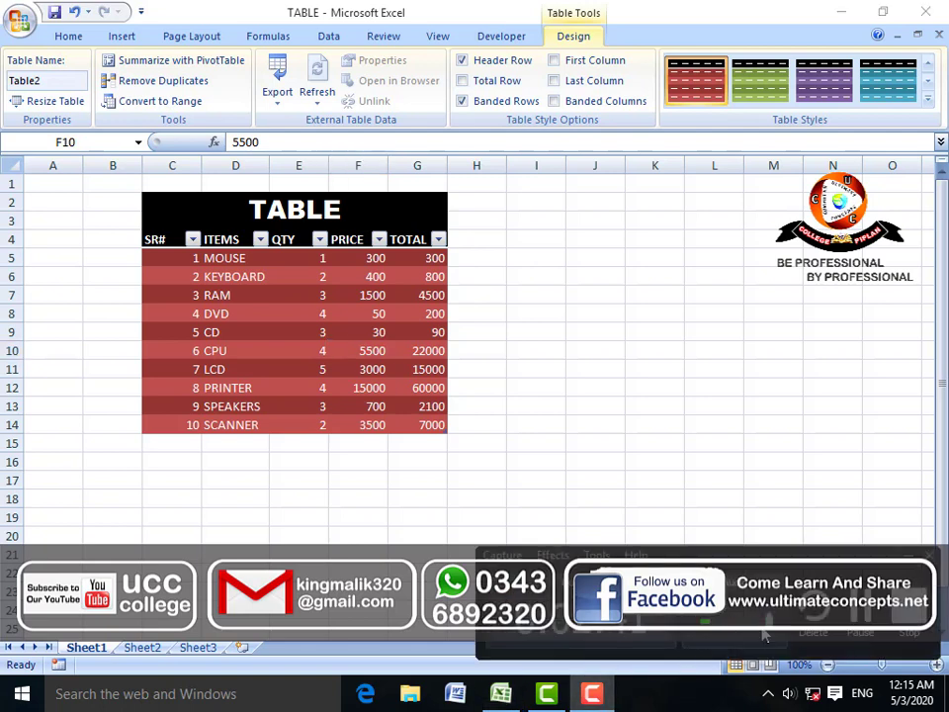
{"action": "left_click", "coordinate": [593, 693]}
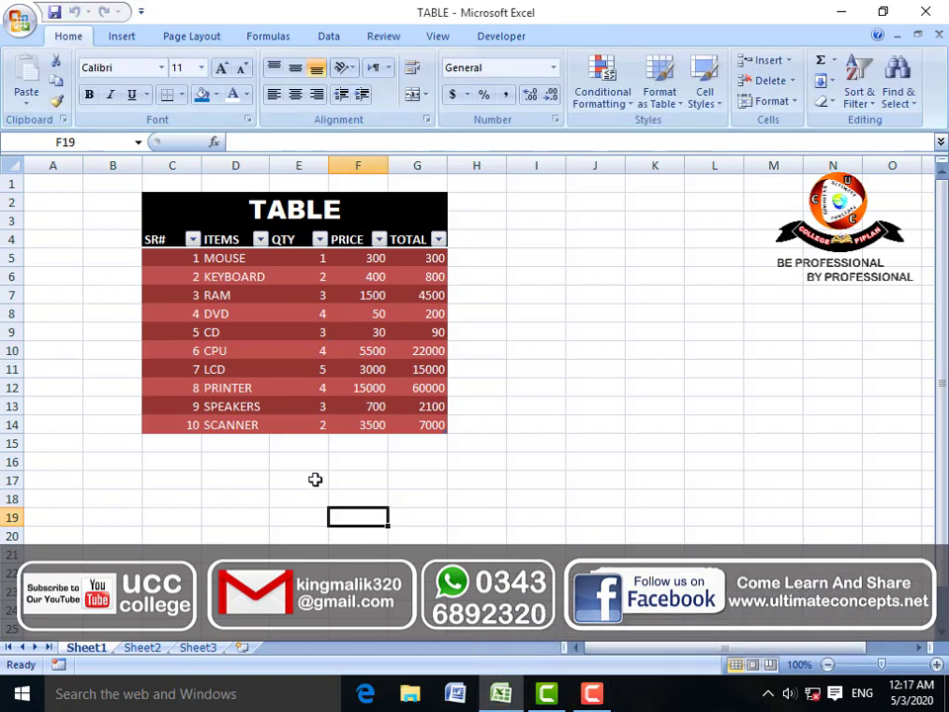
Step: Create a PivotTable from the item table, Table2, and place it on a new worksheet
{"action": "left_click", "coordinate": [165, 238]}
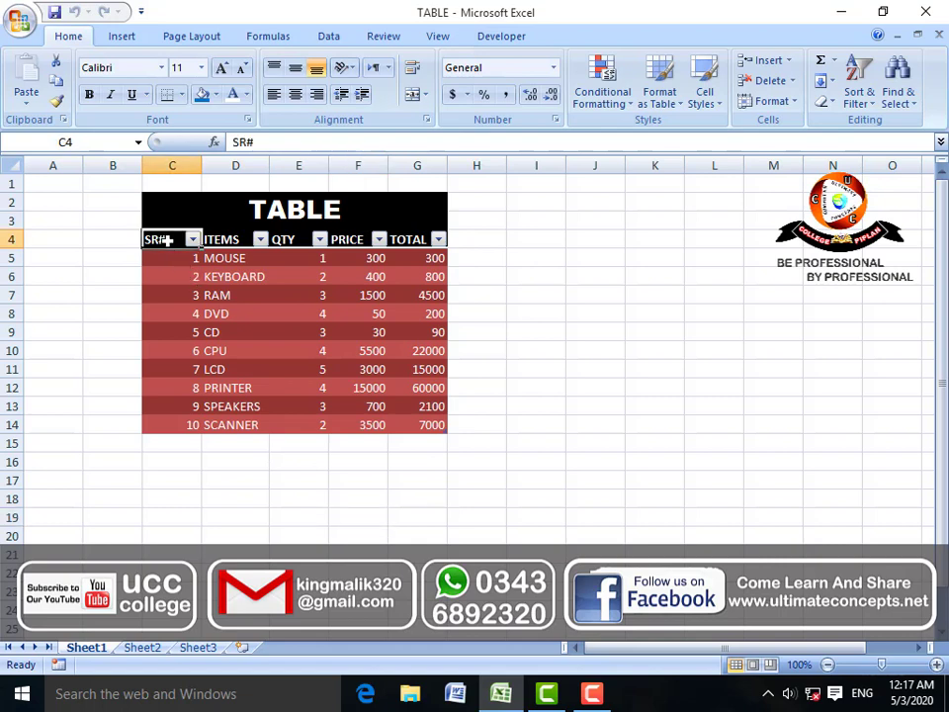
{"action": "left_click_drag", "start_coordinate": [165, 238], "coordinate": [413, 424]}
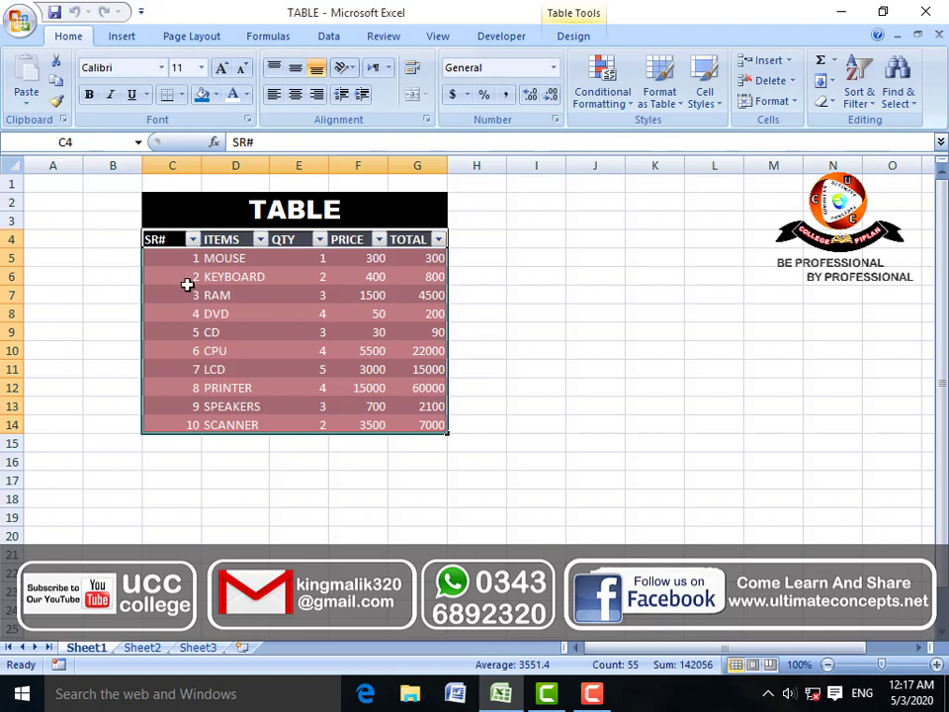
{"action": "left_click", "coordinate": [126, 39]}
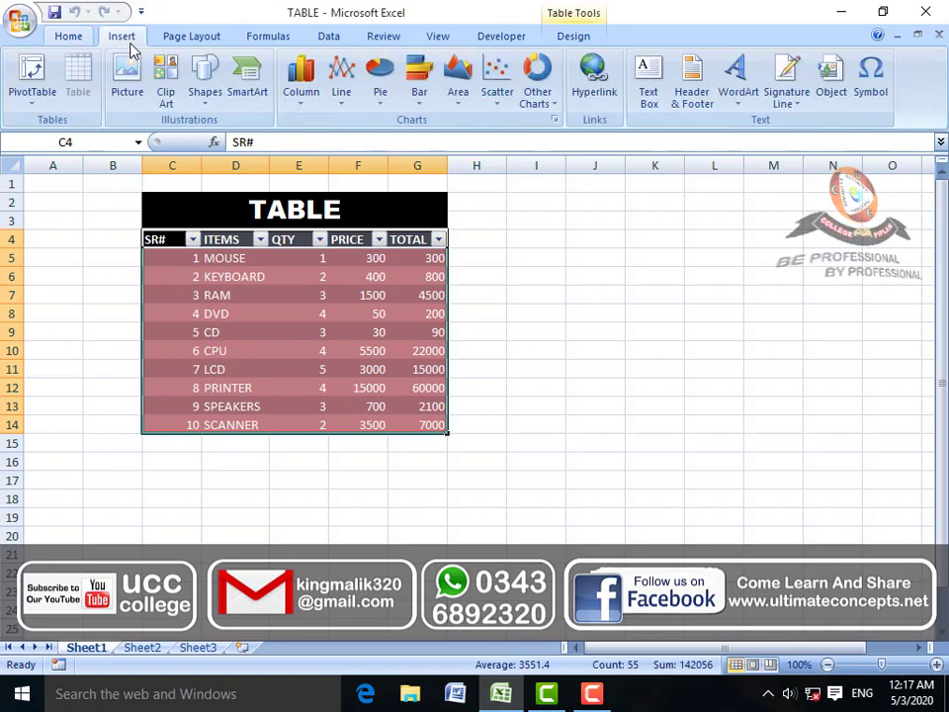
{"action": "left_click", "coordinate": [40, 87]}
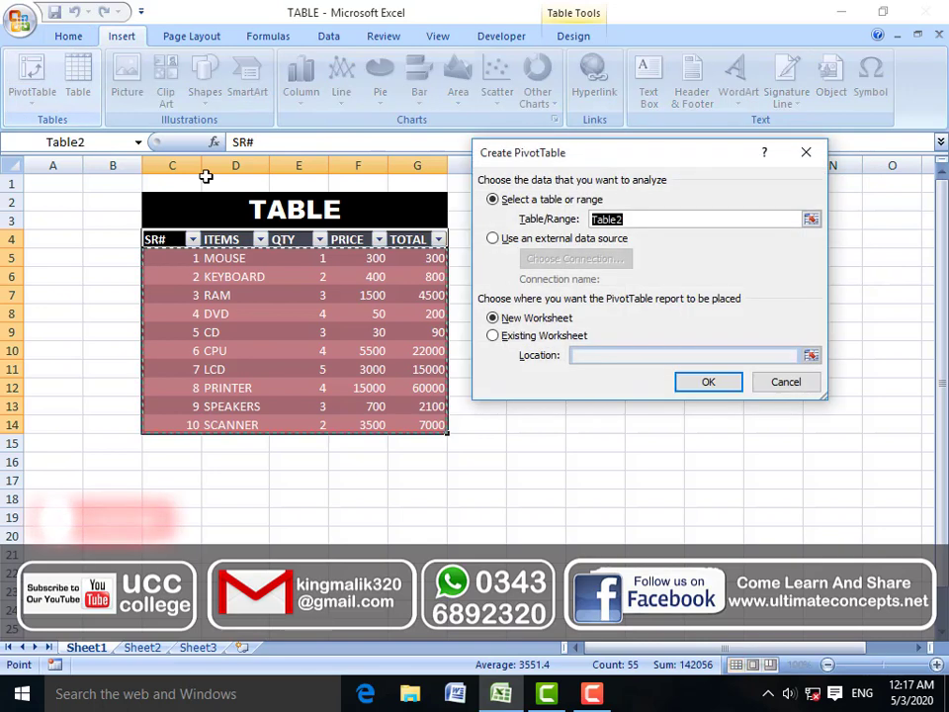
{"action": "left_click", "coordinate": [550, 337]}
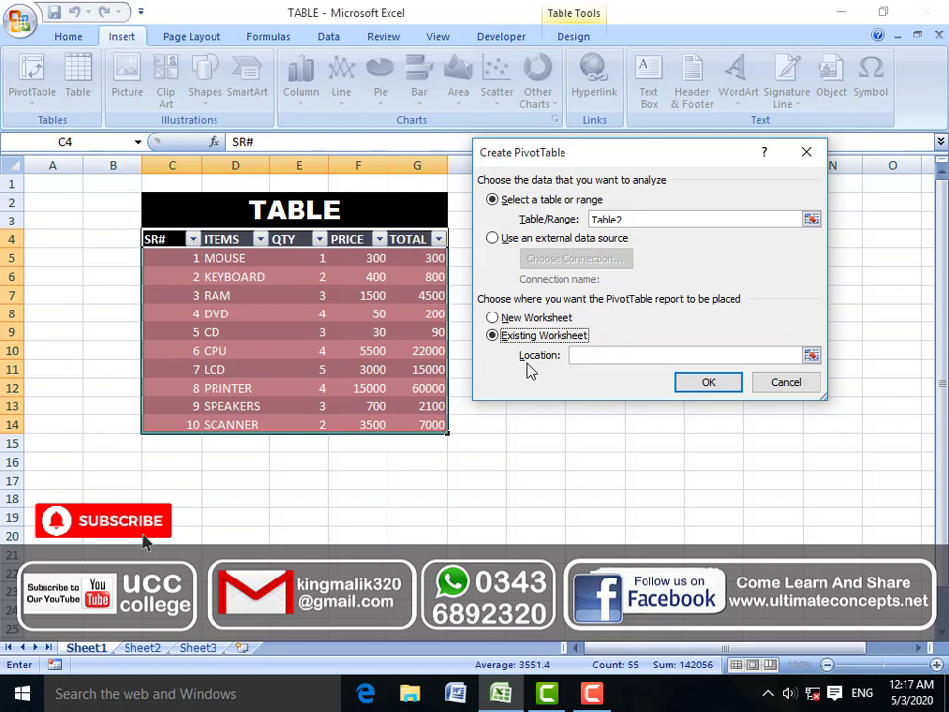
{"action": "left_click", "coordinate": [581, 357]}
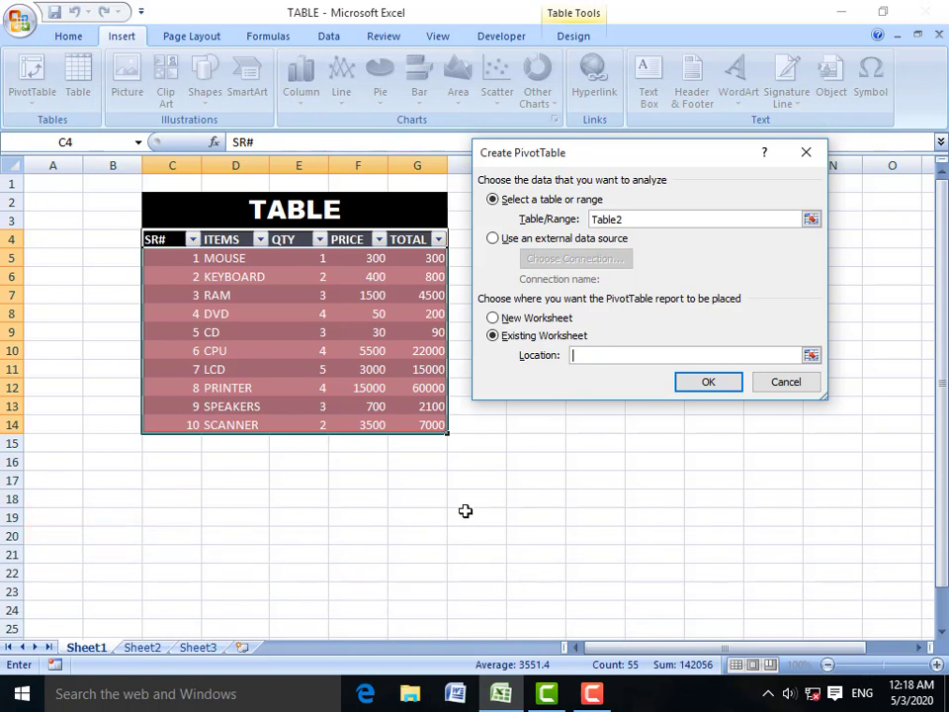
{"action": "left_click", "coordinate": [507, 318]}
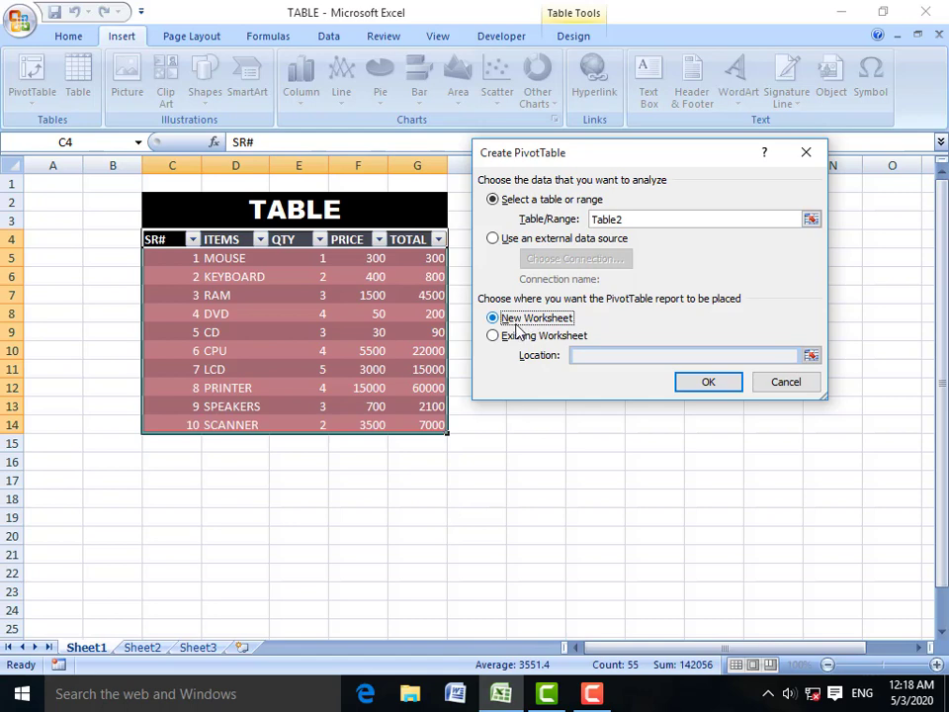
{"action": "left_click", "coordinate": [708, 383]}
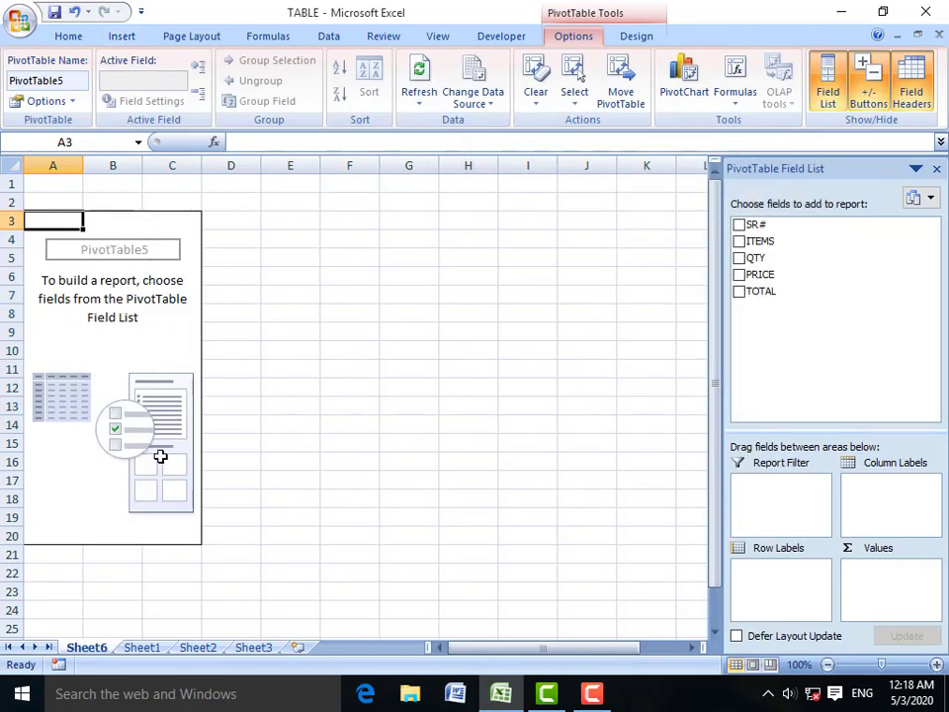
Step: Add the SR#, ITEMS, QTY, PRICE and TOTAL fields to the PivotTable report
{"action": "left_click", "coordinate": [740, 226]}
{"action": "left_click", "coordinate": [740, 241]}
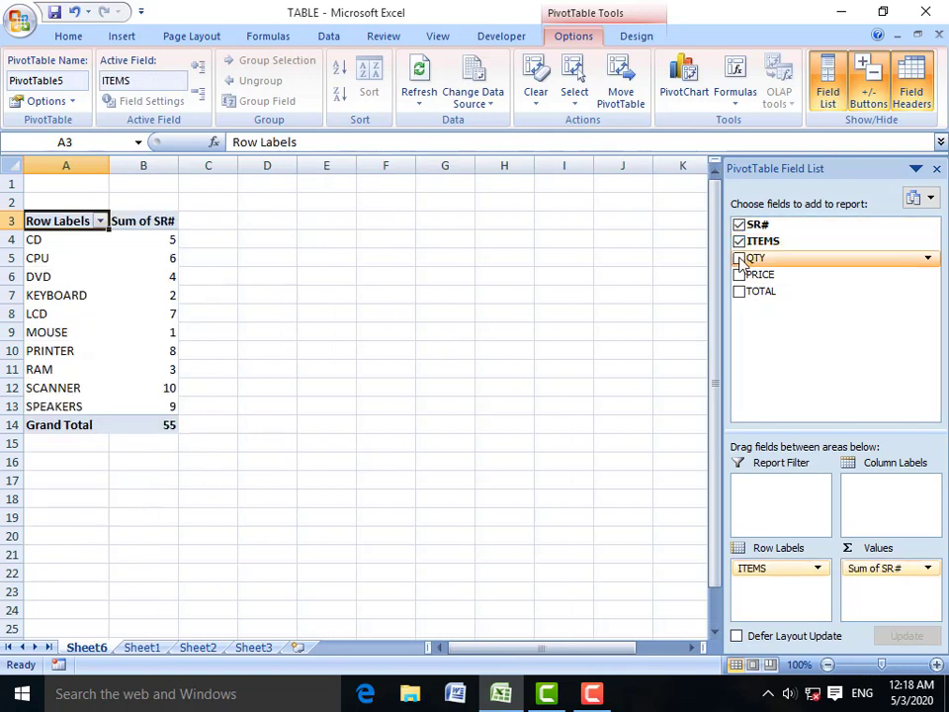
{"action": "left_click", "coordinate": [739, 258]}
{"action": "left_click", "coordinate": [739, 275]}
{"action": "left_click", "coordinate": [739, 291]}
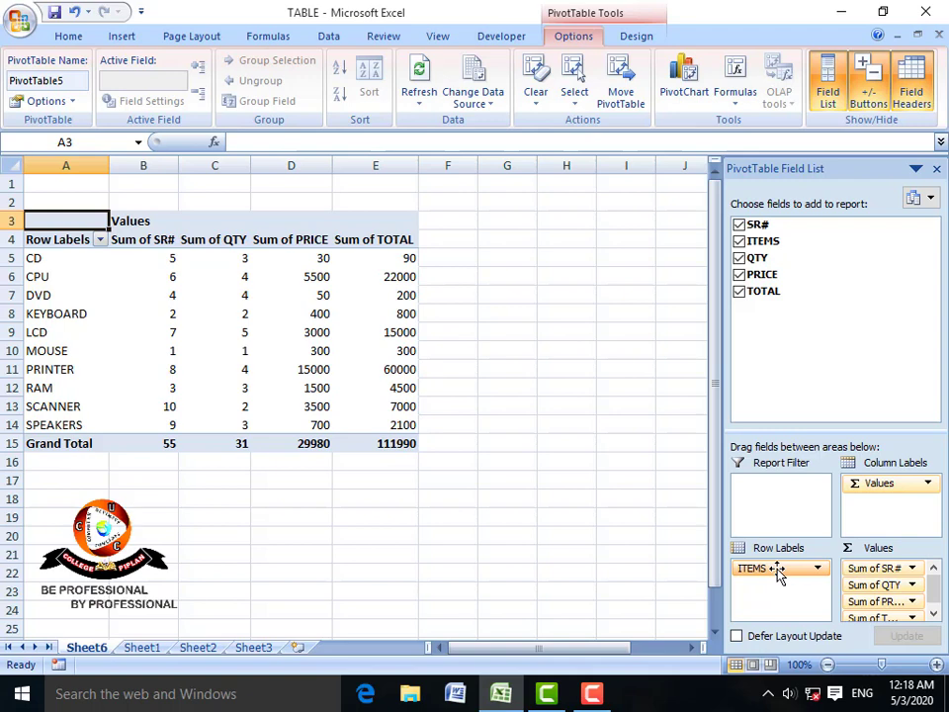
Step: Move the ITEMS field from the row labels to the column labels and look across the widened PivotTable
{"action": "left_click_drag", "start_coordinate": [778, 575], "coordinate": [888, 512]}
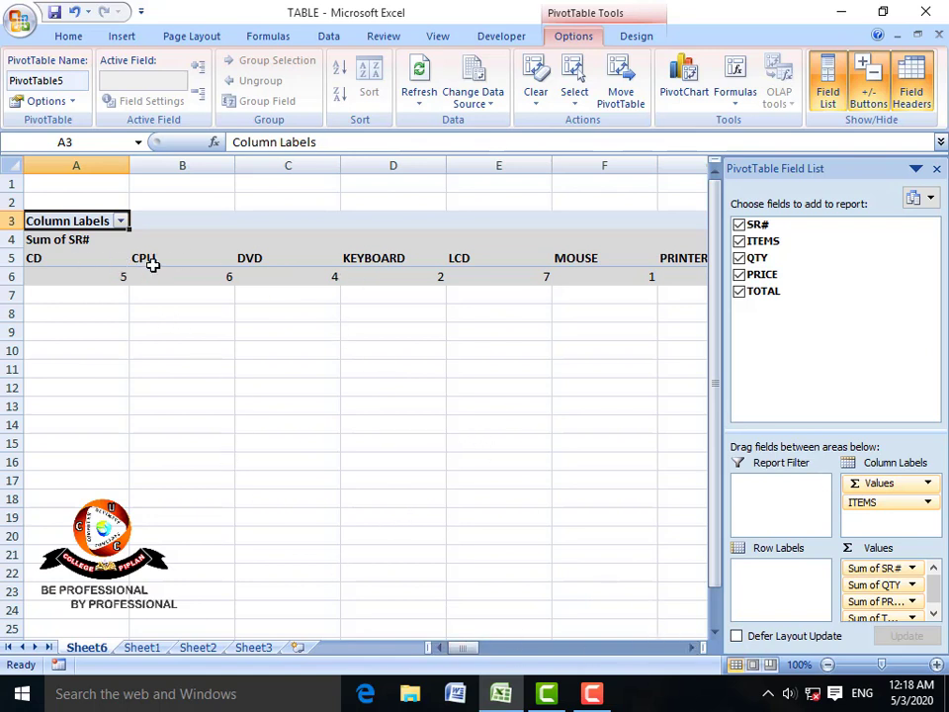
{"action": "left_click", "coordinate": [693, 647]}
{"action": "left_click_drag", "start_coordinate": [693, 648], "coordinate": [692, 650]}
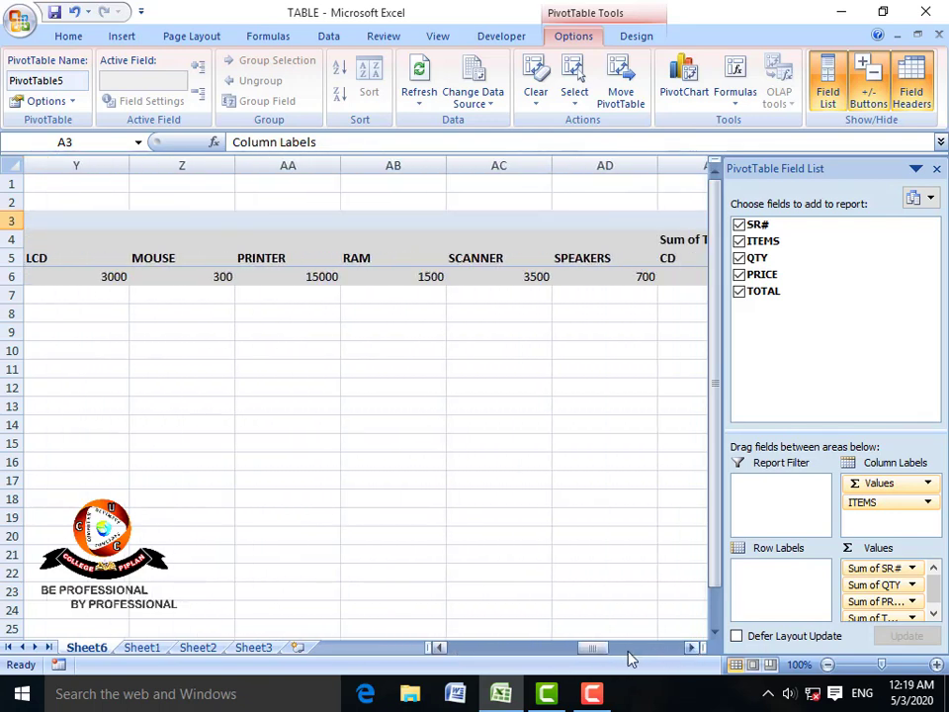
{"action": "left_click_drag", "start_coordinate": [595, 649], "coordinate": [456, 649]}
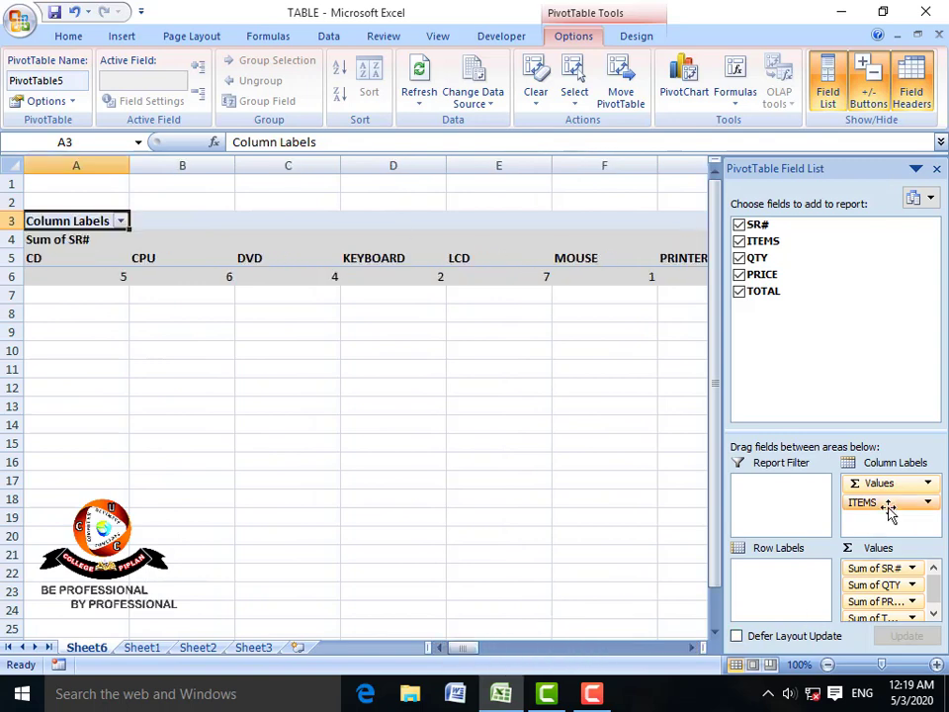
Step: Move the ITEMS field from the column labels back to the row labels of the PivotTable
{"action": "left_click_drag", "start_coordinate": [886, 510], "coordinate": [775, 568]}
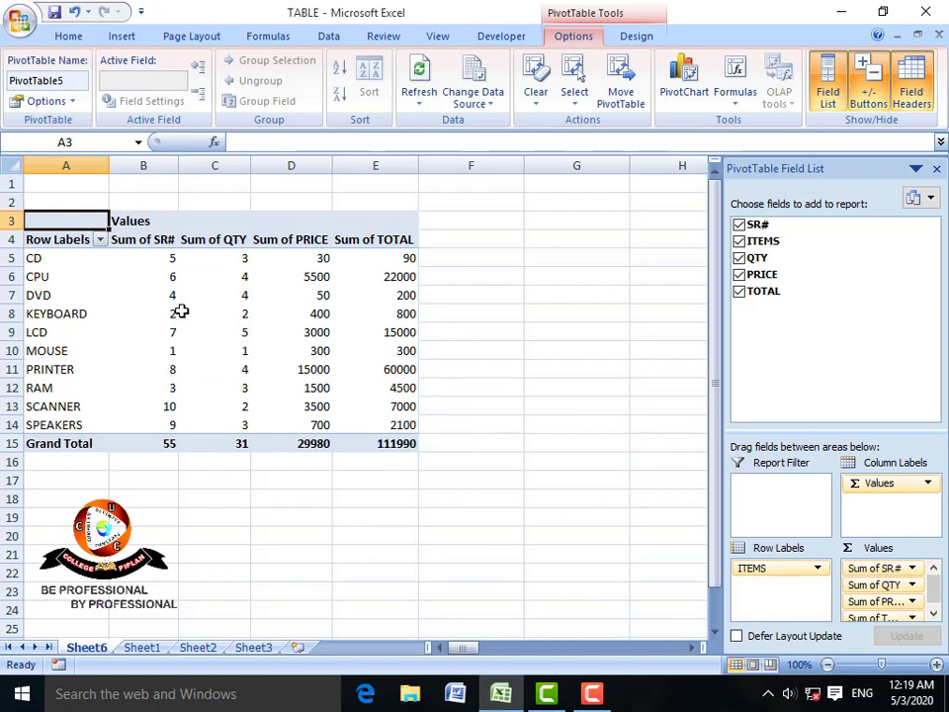
Step: Look through the Count, Average, Max and Min summary functions for the SR# value field and close its settings without applying any
{"action": "left_click", "coordinate": [143, 257]}
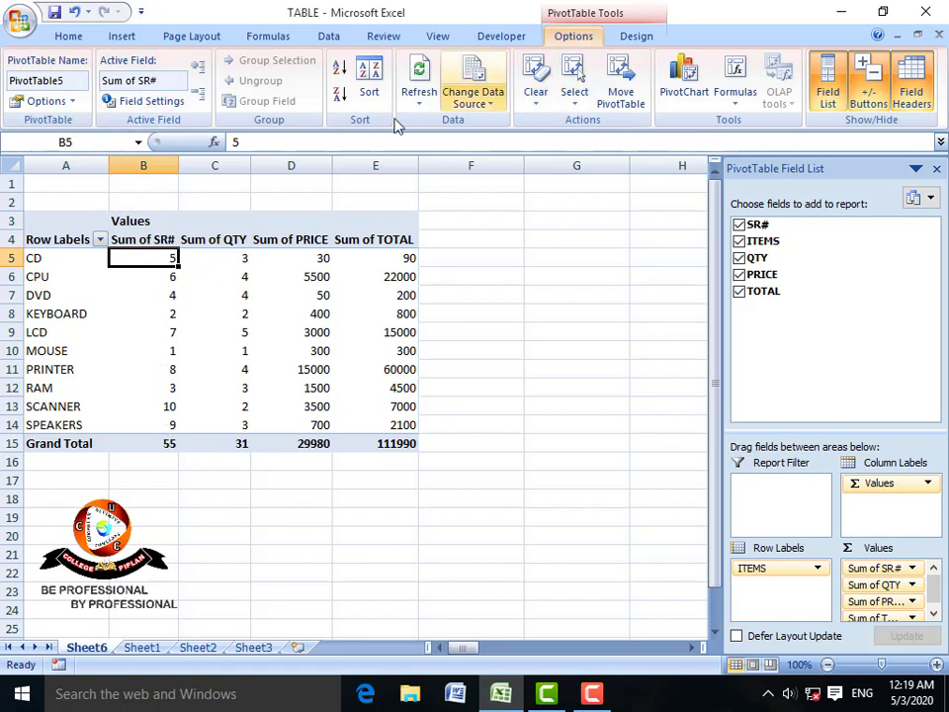
{"action": "left_click", "coordinate": [154, 101]}
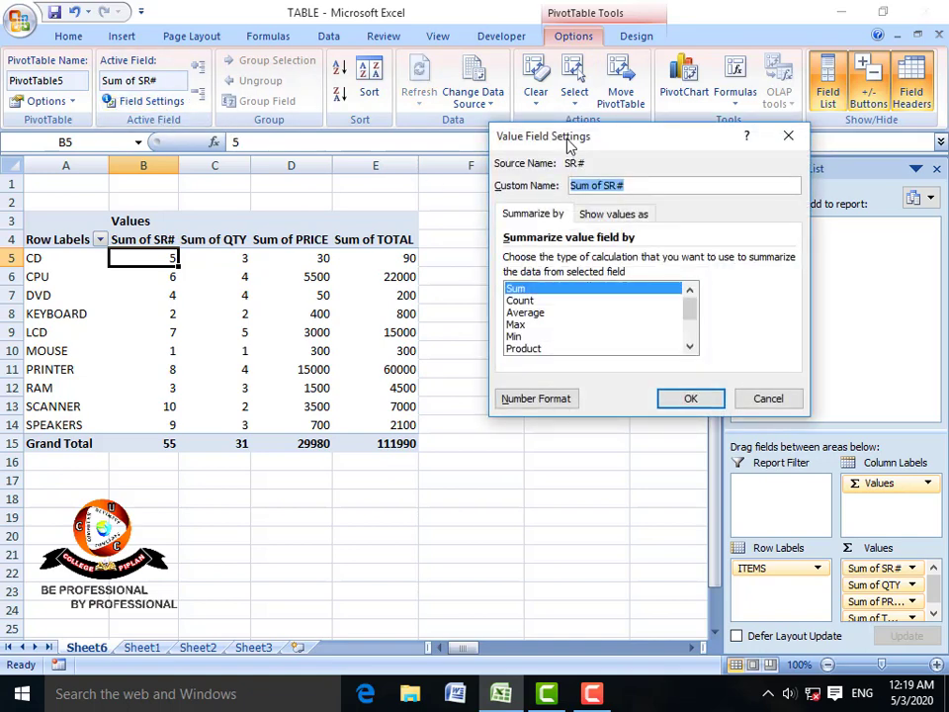
{"action": "left_click_drag", "start_coordinate": [568, 144], "coordinate": [461, 135]}
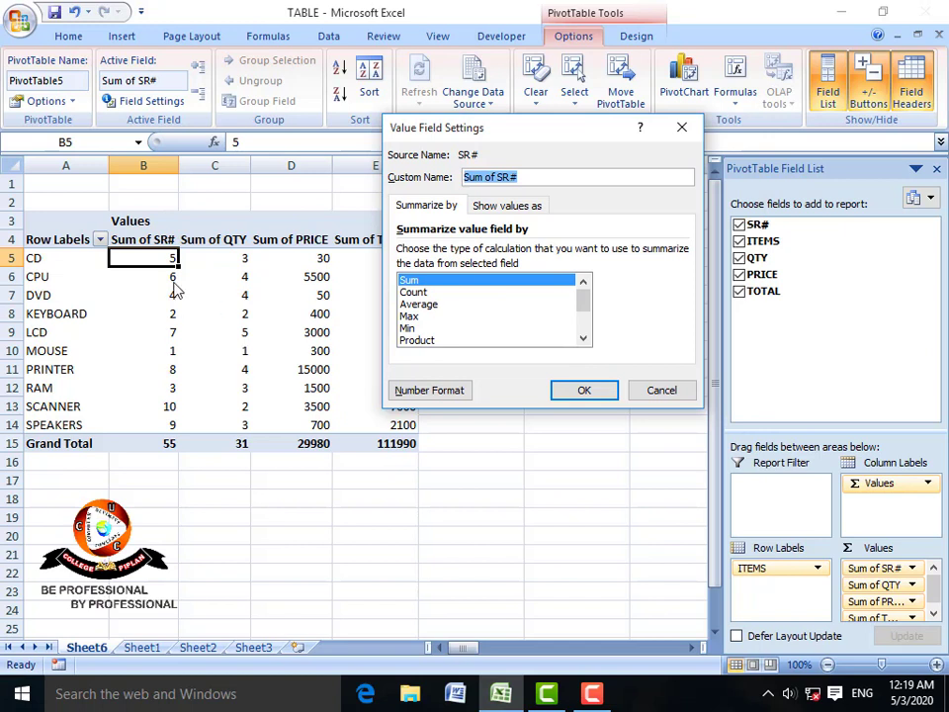
{"action": "left_click", "coordinate": [414, 293]}
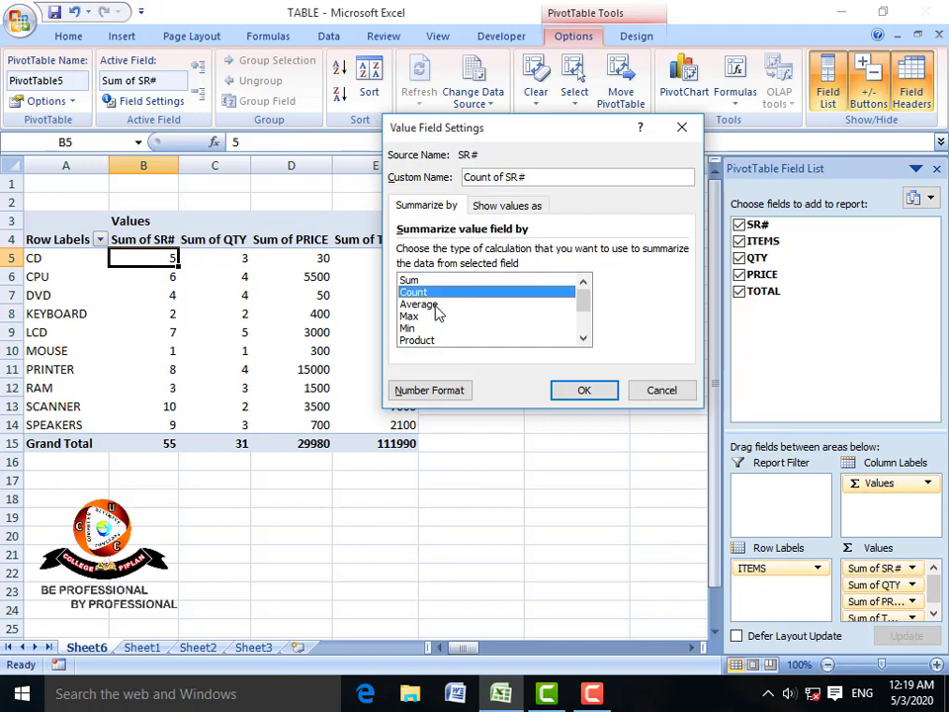
{"action": "left_click", "coordinate": [436, 305]}
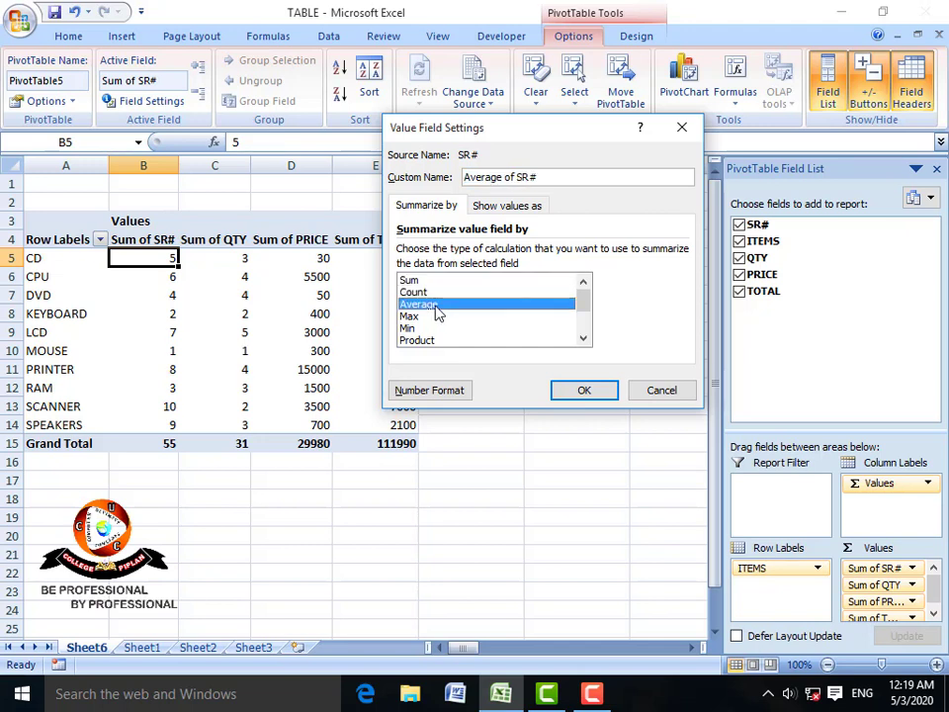
{"action": "left_click", "coordinate": [429, 317]}
{"action": "left_click", "coordinate": [435, 327]}
{"action": "left_click", "coordinate": [662, 390]}
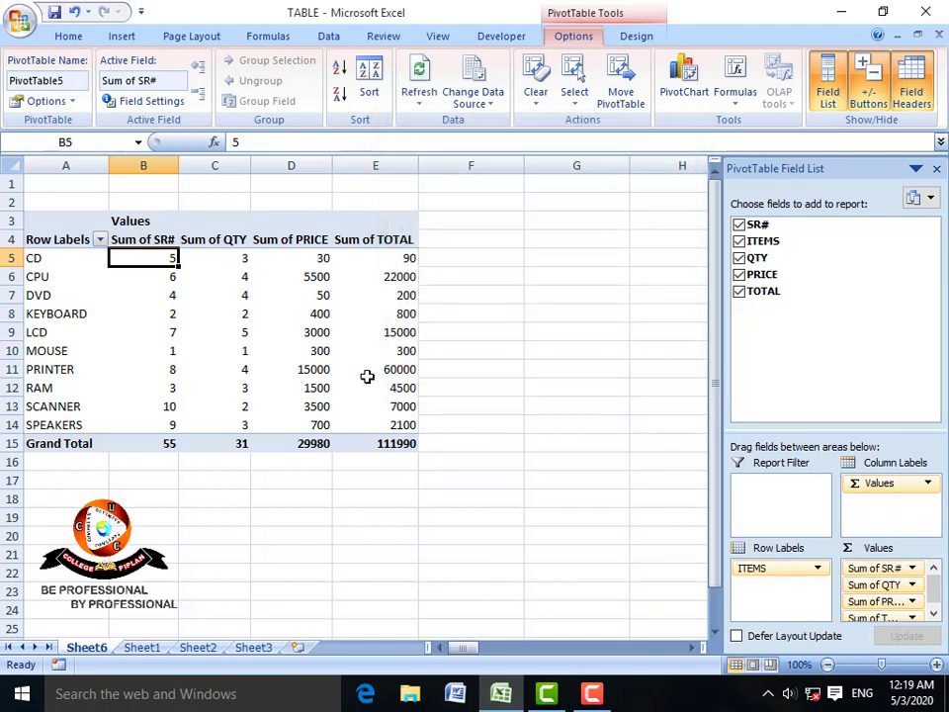
Step: Summarize the QTY value field by Average in the PivotTable
{"action": "left_click", "coordinate": [218, 255]}
{"action": "left_click", "coordinate": [217, 327]}
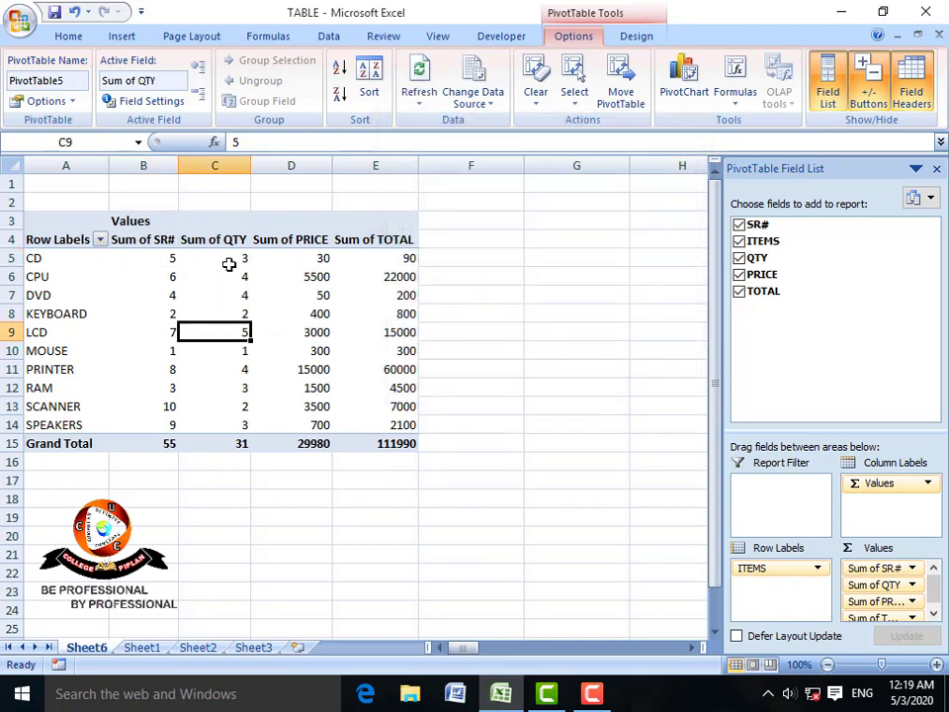
{"action": "left_click", "coordinate": [229, 258]}
{"action": "left_click", "coordinate": [228, 276]}
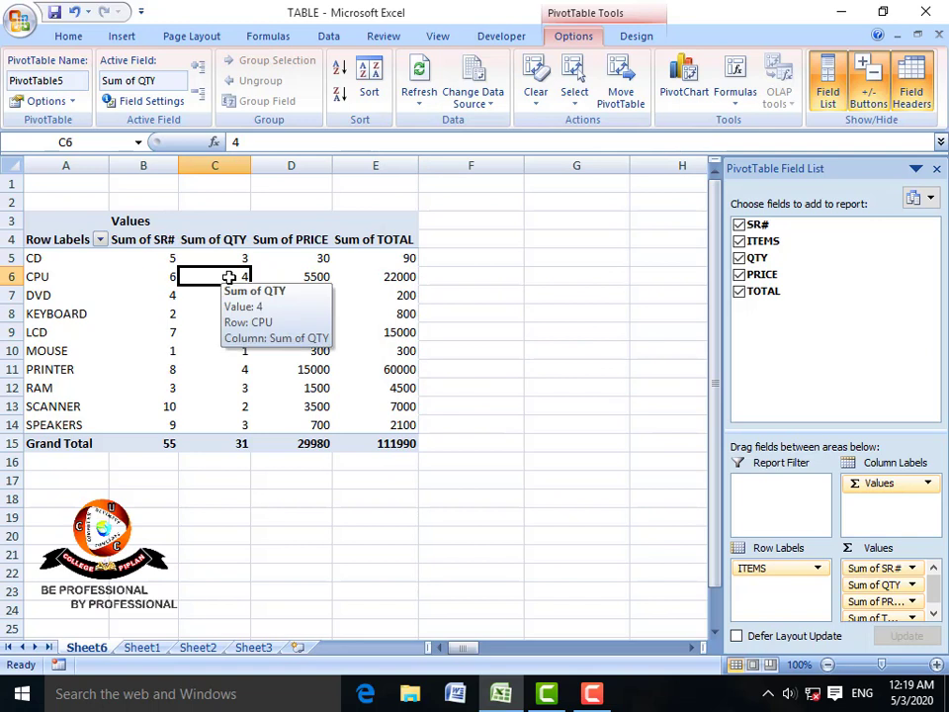
{"action": "left_click", "coordinate": [228, 293]}
{"action": "left_click", "coordinate": [226, 389]}
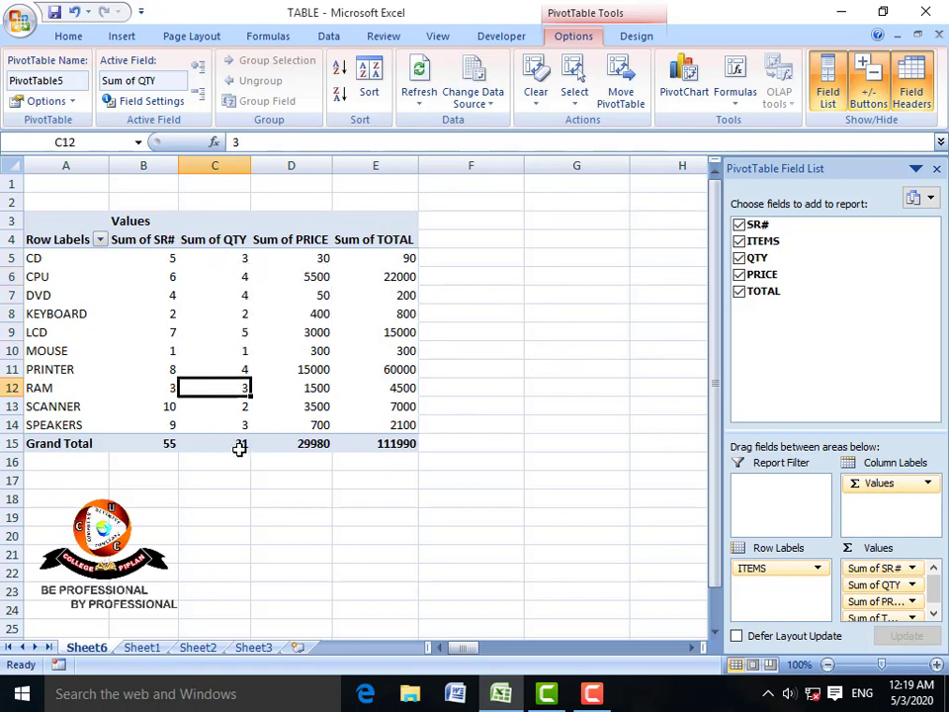
{"action": "mouse_move", "coordinate": [239, 448]}
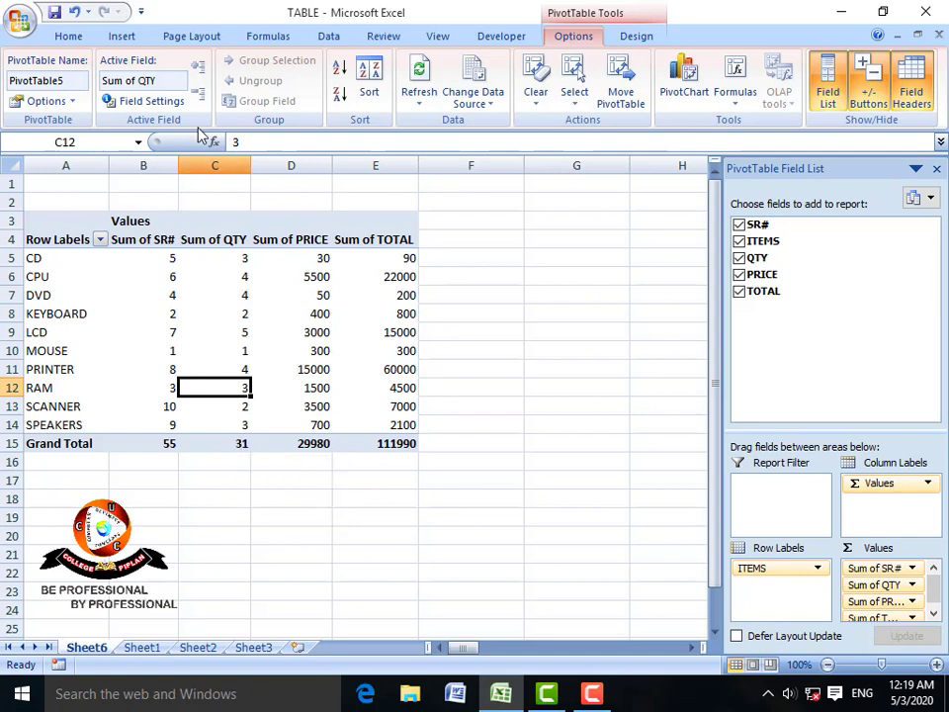
{"action": "left_click", "coordinate": [176, 102]}
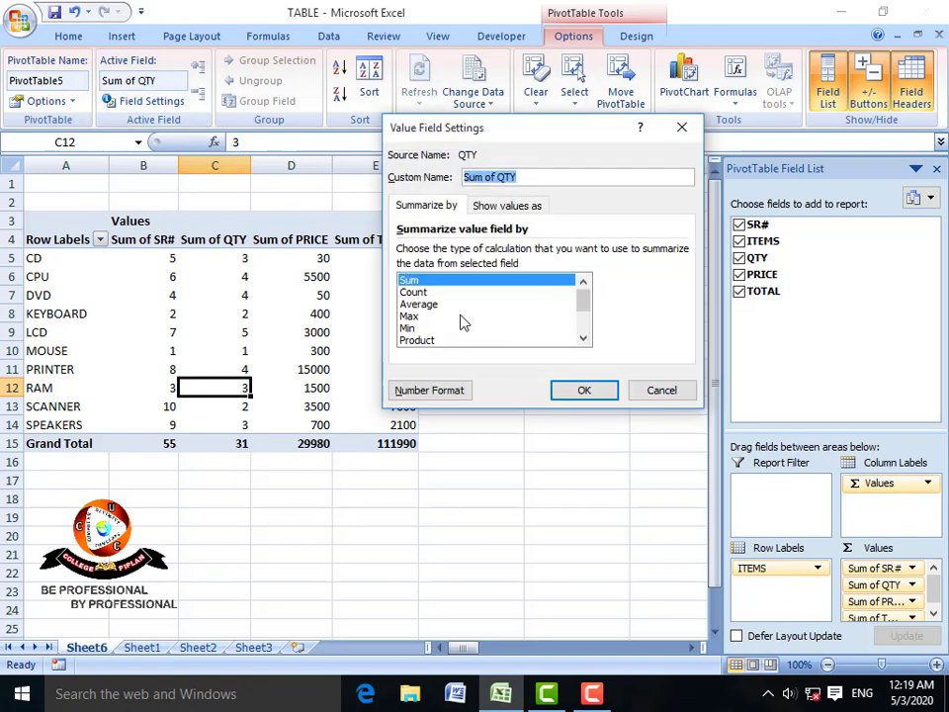
{"action": "left_click", "coordinate": [440, 307]}
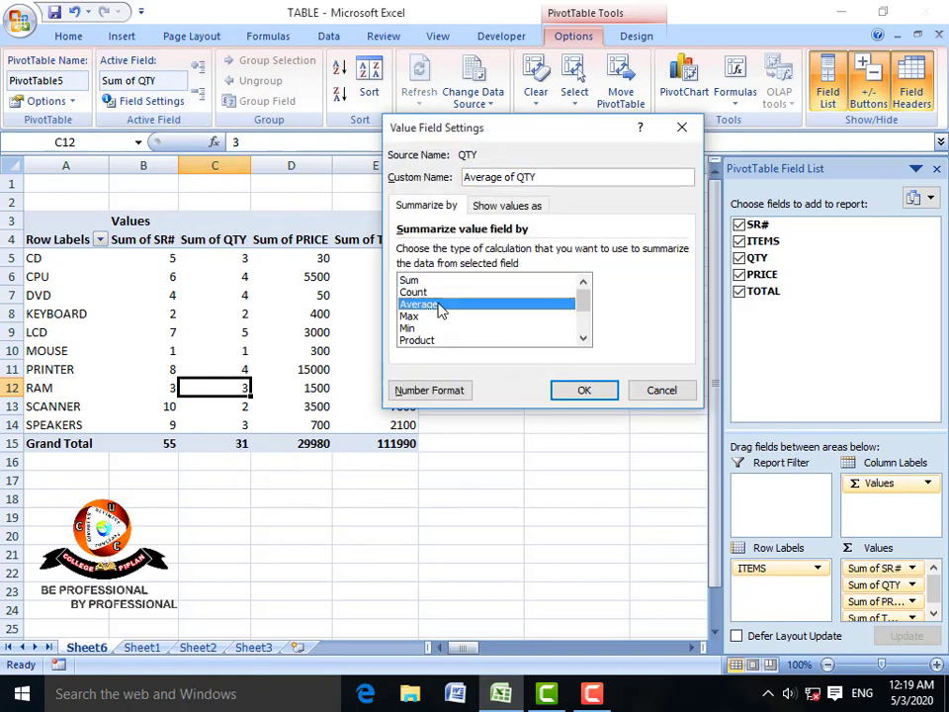
{"action": "left_click", "coordinate": [580, 389]}
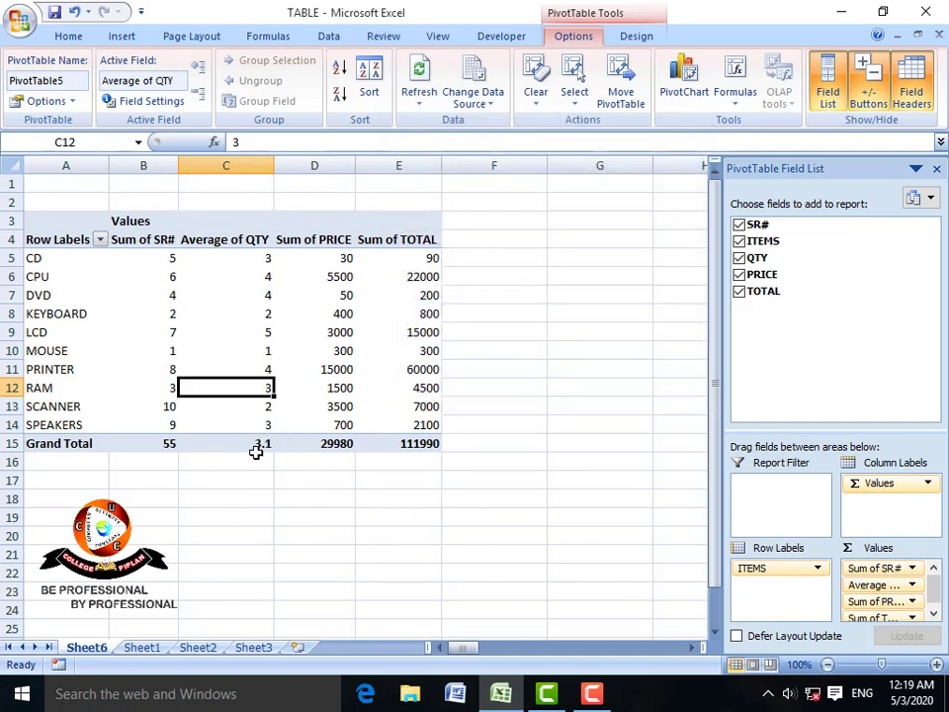
Step: Change the summary function of the QTY value field to Max
{"action": "left_click", "coordinate": [150, 100]}
{"action": "left_click", "coordinate": [434, 317]}
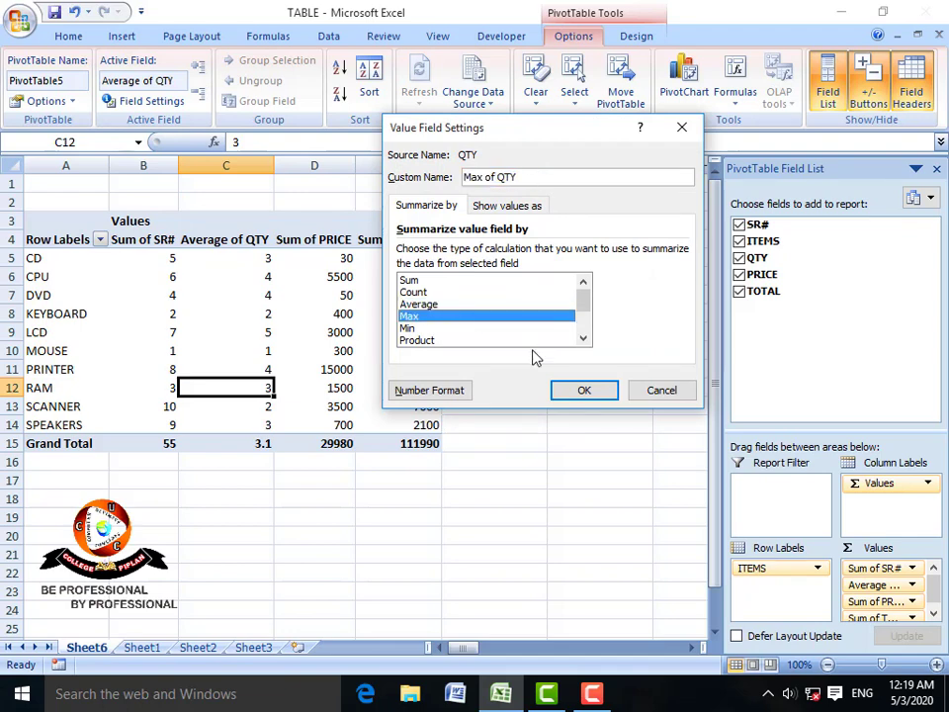
{"action": "left_click", "coordinate": [588, 391]}
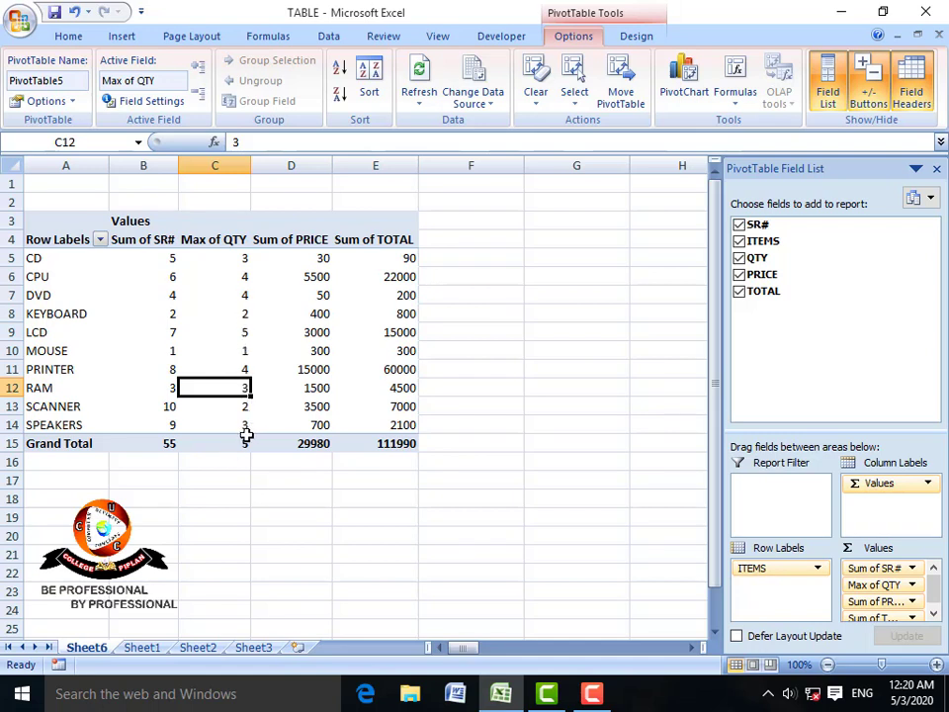
Step: Summarize the TOTAL value field by Count in the PivotTable
{"action": "left_click", "coordinate": [395, 332]}
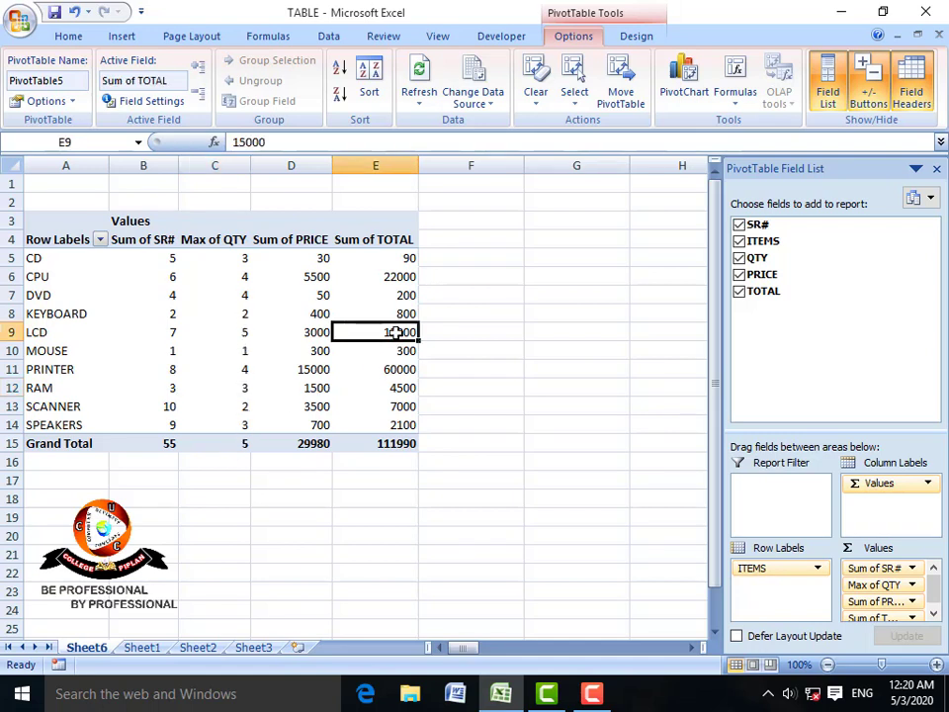
{"action": "left_click", "coordinate": [168, 103]}
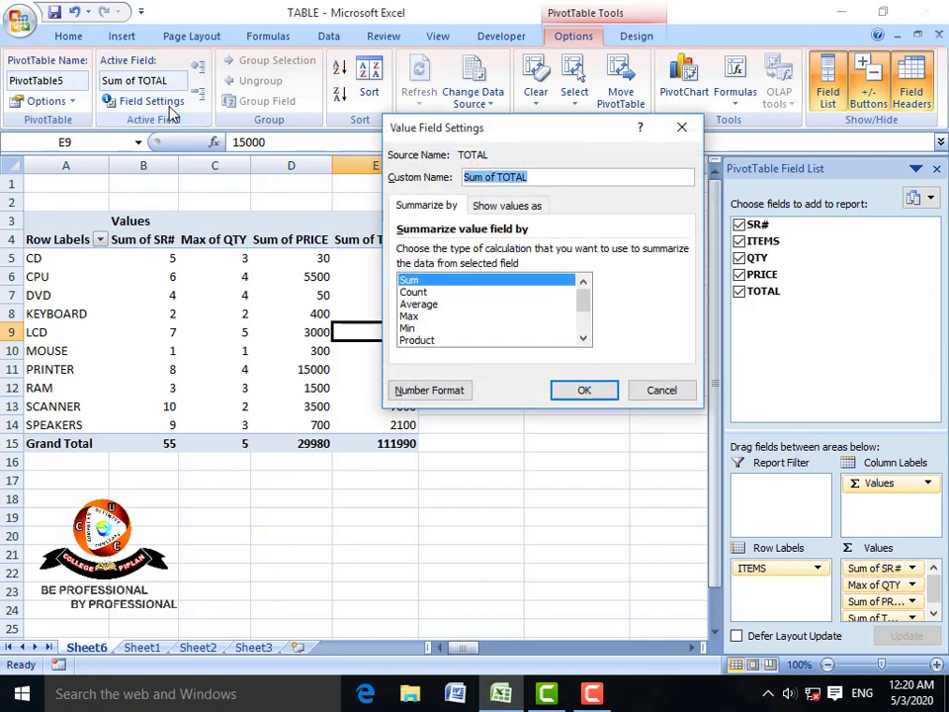
{"action": "left_click", "coordinate": [415, 293]}
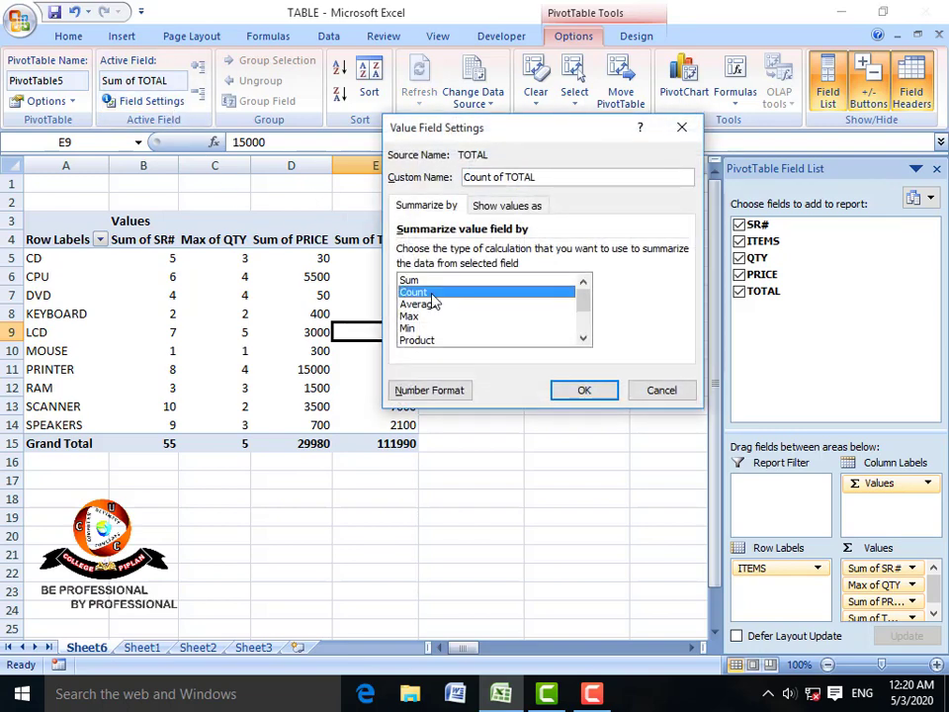
{"action": "left_click", "coordinate": [582, 388]}
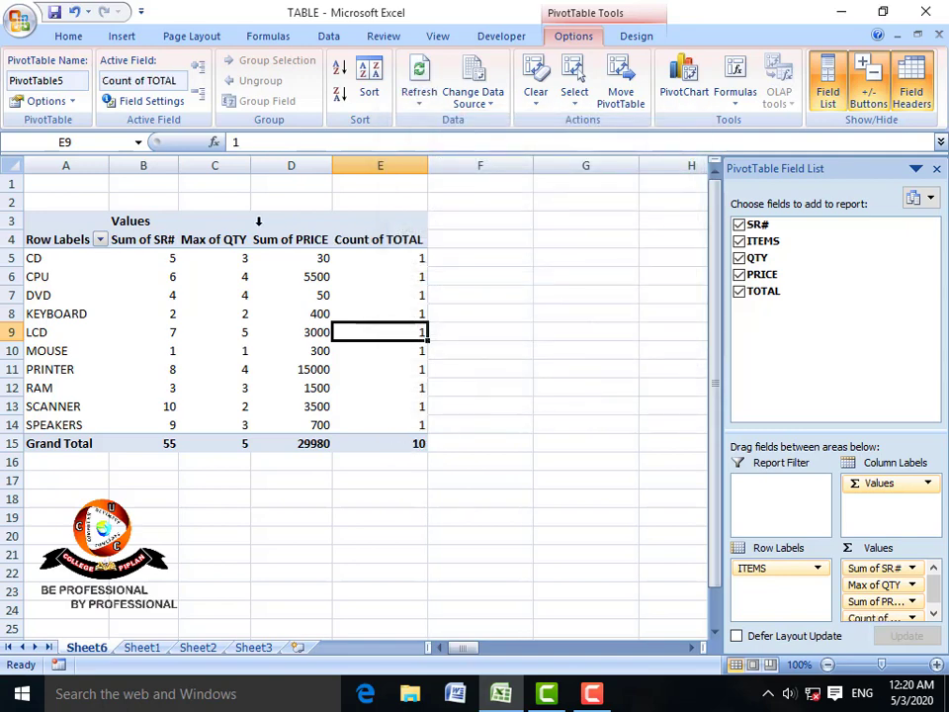
Step: Change the summary function of the TOTAL value field to Max and select the PRINTER item's total
{"action": "left_click", "coordinate": [134, 100]}
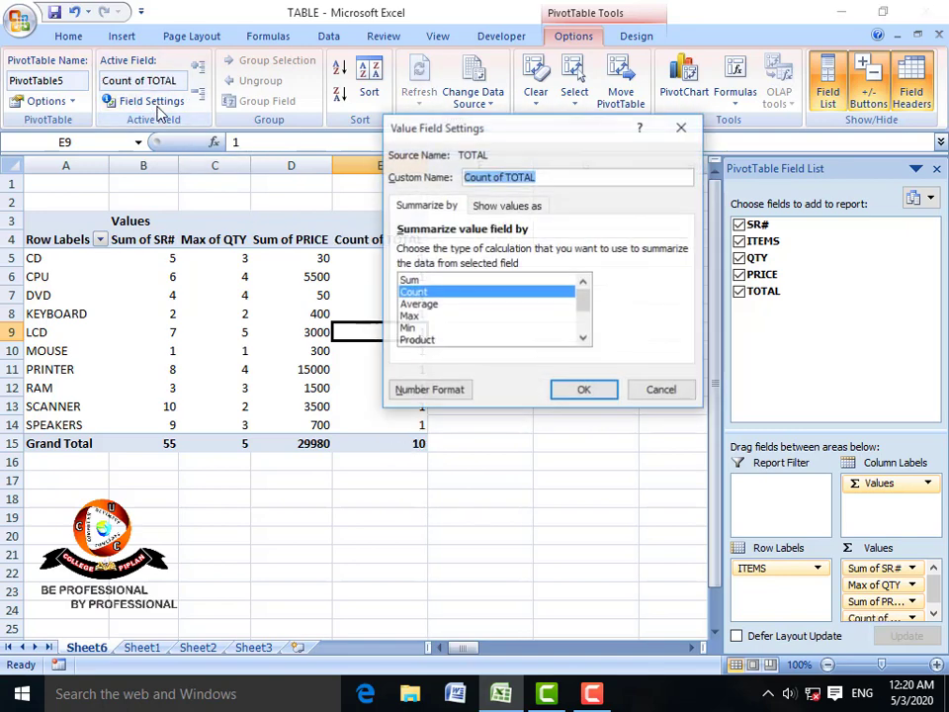
{"action": "left_click", "coordinate": [408, 317]}
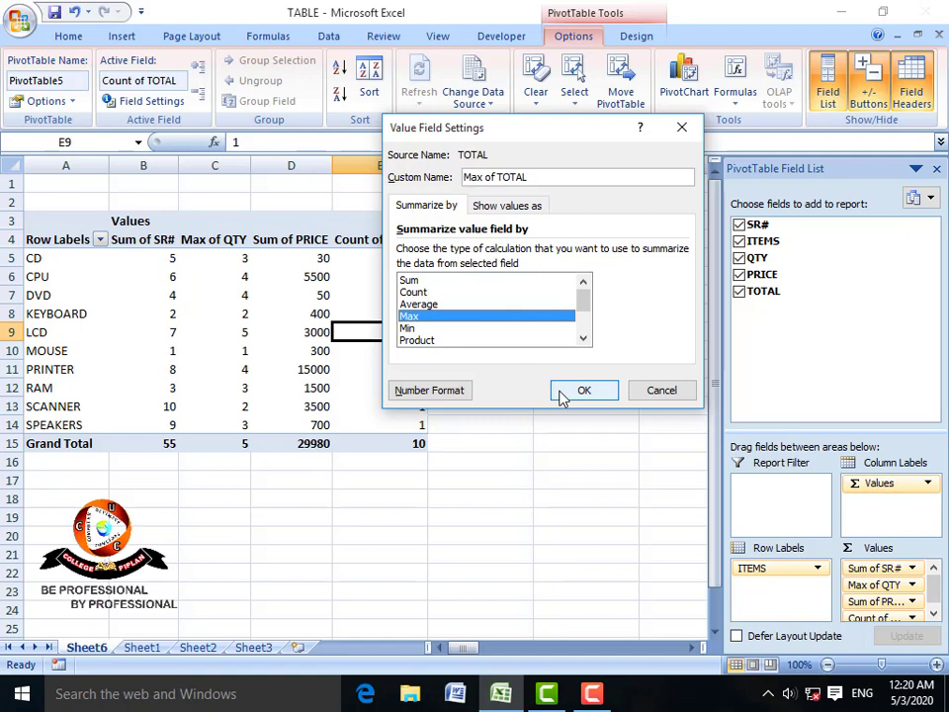
{"action": "left_click", "coordinate": [562, 392]}
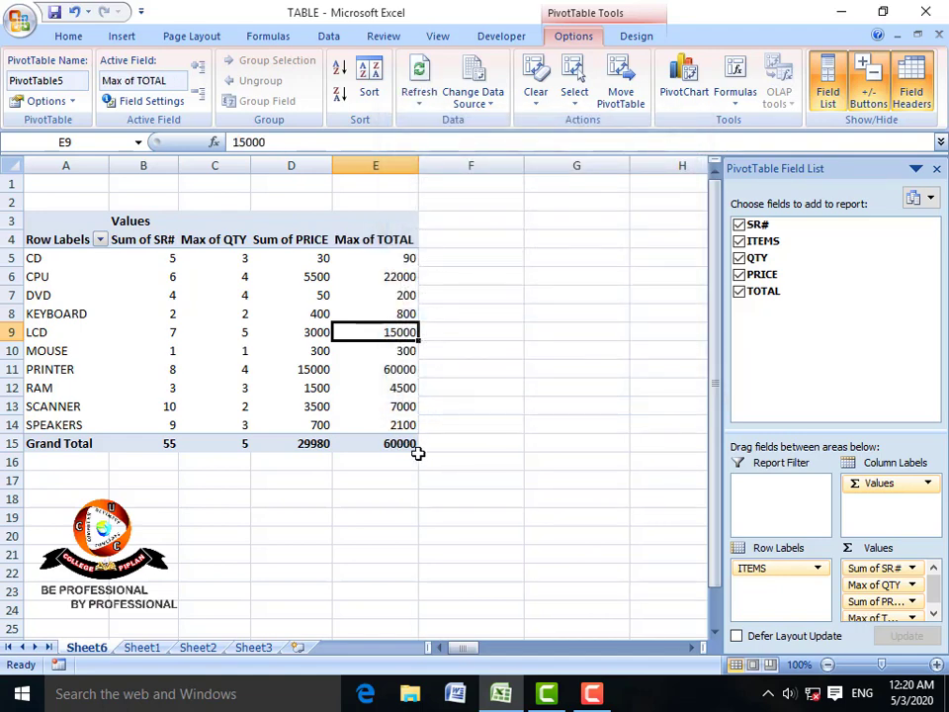
{"action": "left_click", "coordinate": [377, 372]}
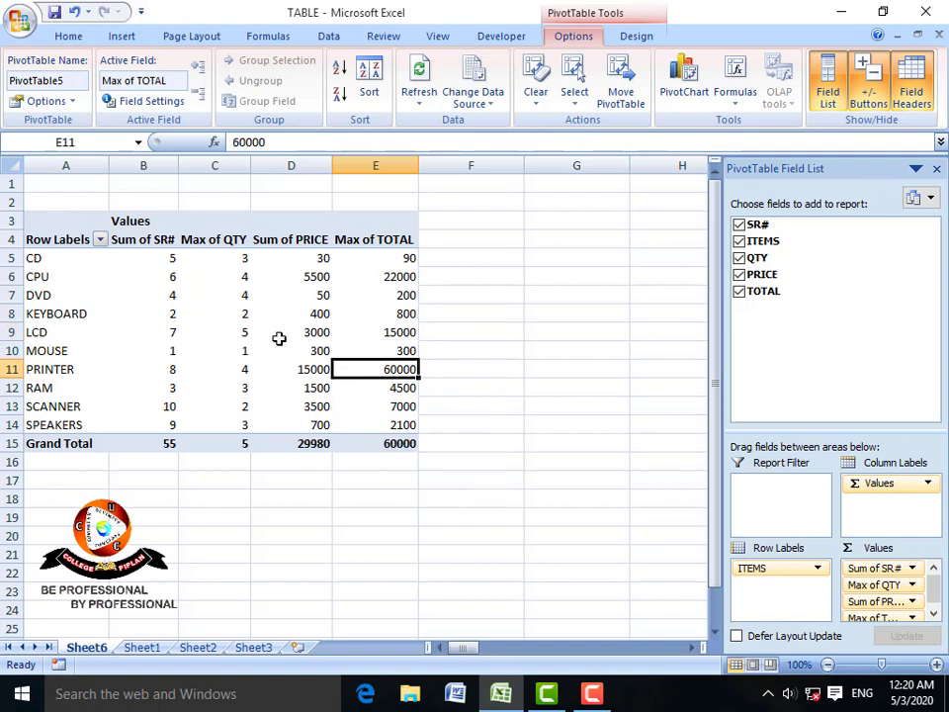
{"action": "mouse_move", "coordinate": [173, 323]}
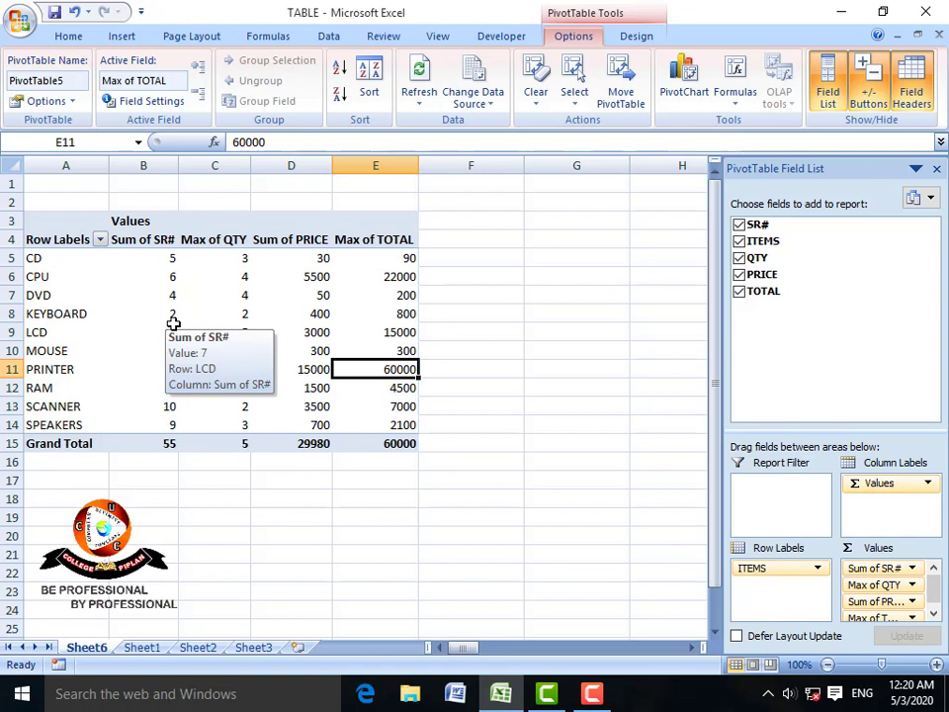
Step: Hide the PivotTable field list and open the recent workbook PIVOTTABLE
{"action": "left_click", "coordinate": [935, 170]}
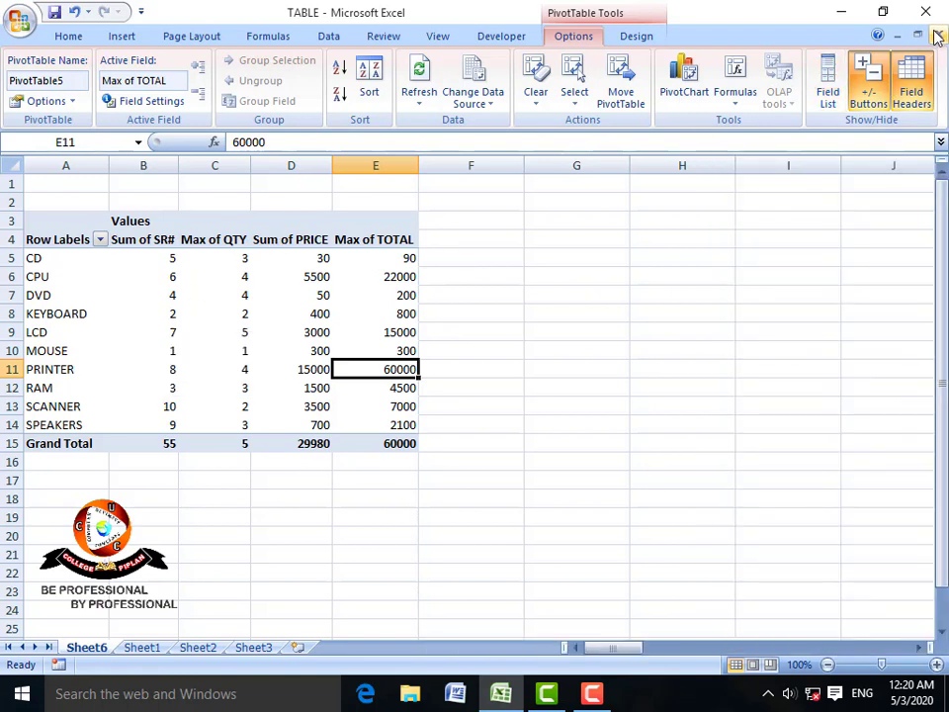
{"action": "left_click", "coordinate": [15, 21]}
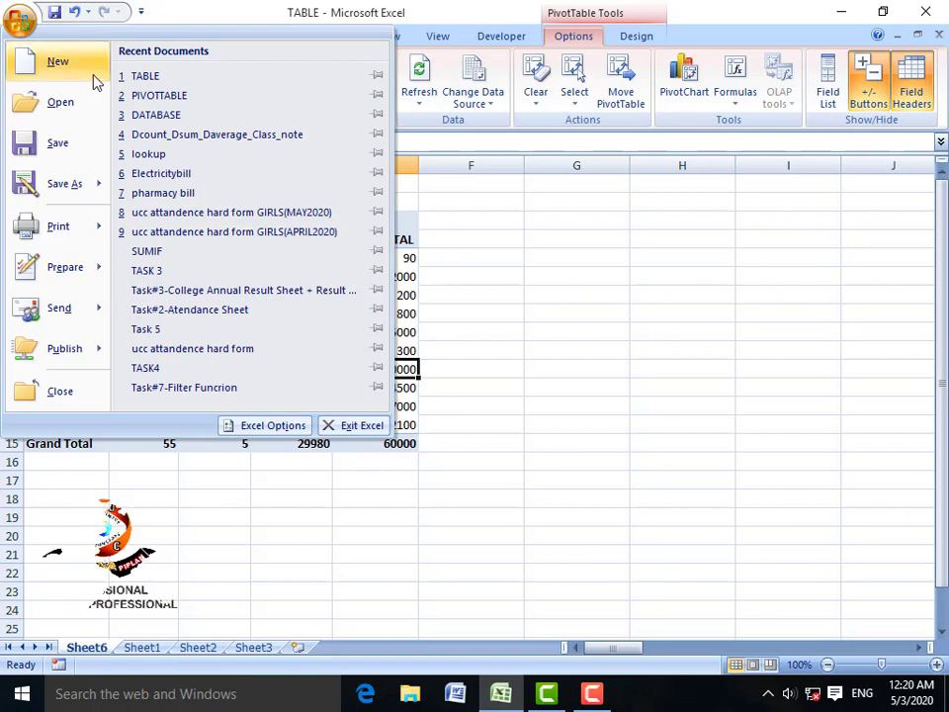
{"action": "left_click", "coordinate": [138, 96]}
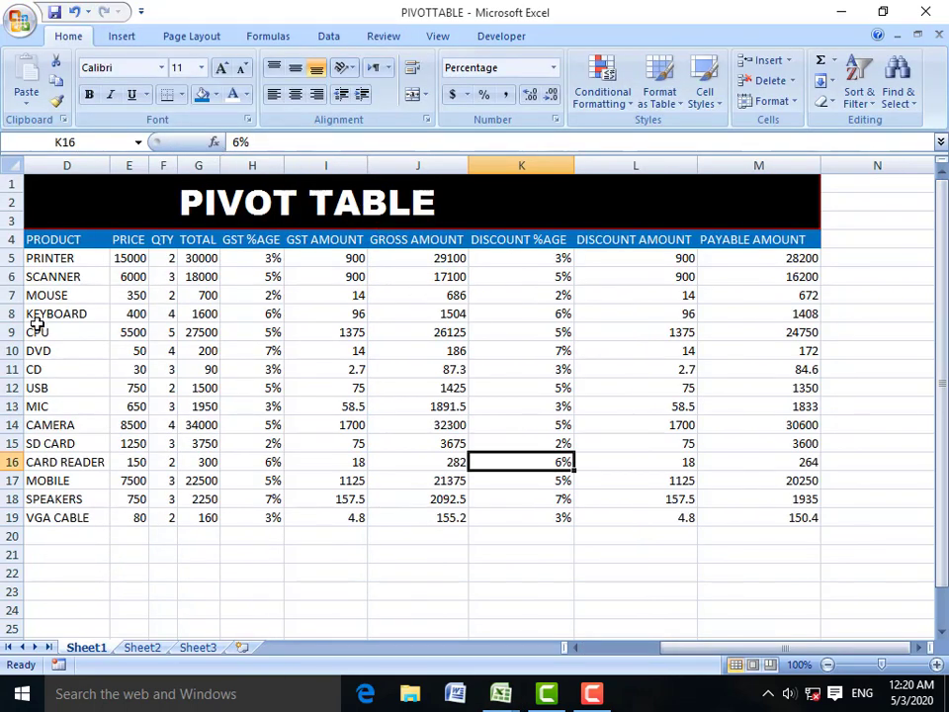
Step: Examine the sales data on Sheet1, checking its columns across the table and the entries in the DATE column
{"action": "left_click_drag", "start_coordinate": [31, 239], "coordinate": [504, 409]}
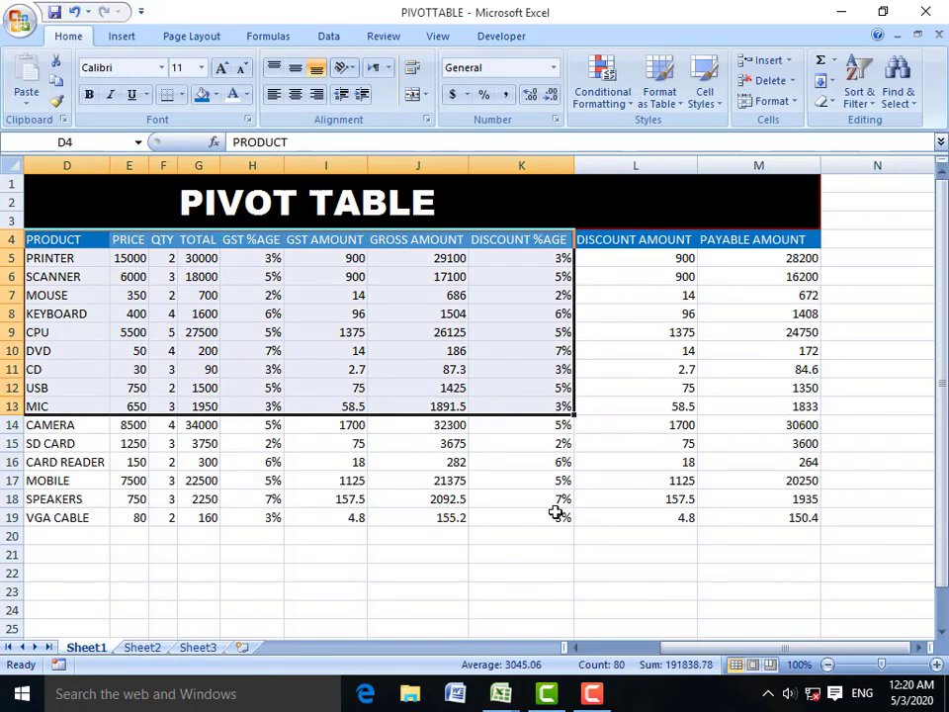
{"action": "left_click", "coordinate": [580, 647]}
{"action": "left_click", "coordinate": [580, 647]}
{"action": "left_click", "coordinate": [580, 647]}
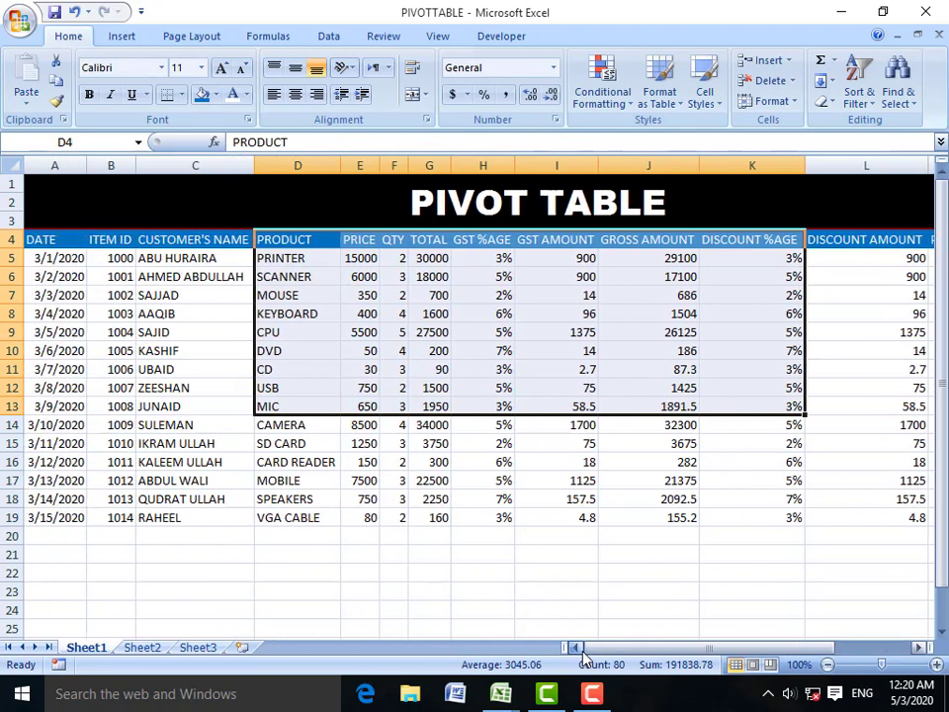
{"action": "left_click", "coordinate": [457, 514]}
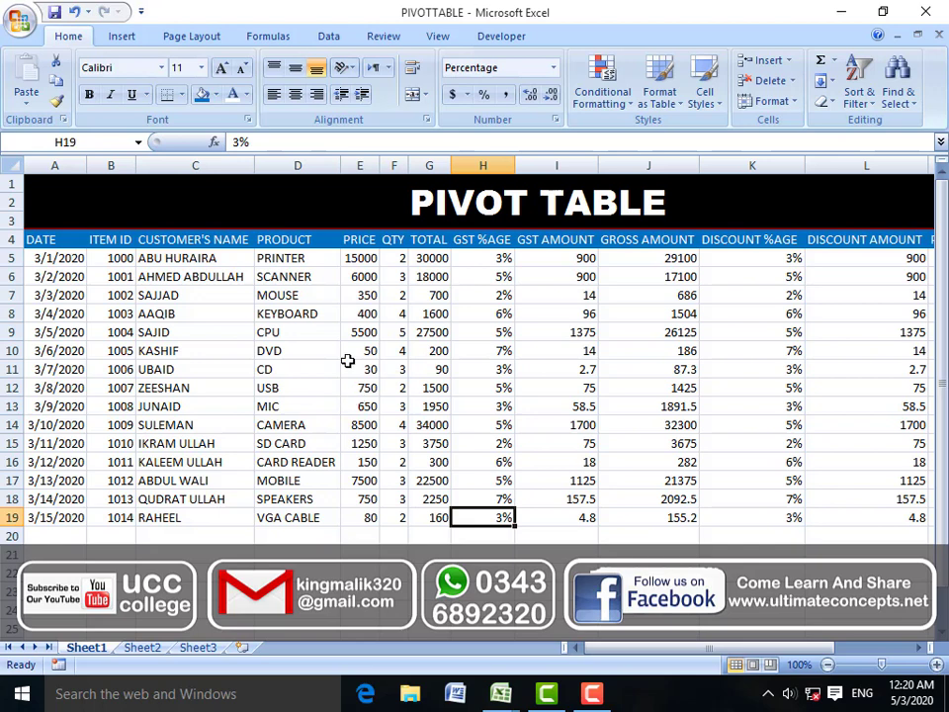
{"action": "left_click", "coordinate": [40, 239]}
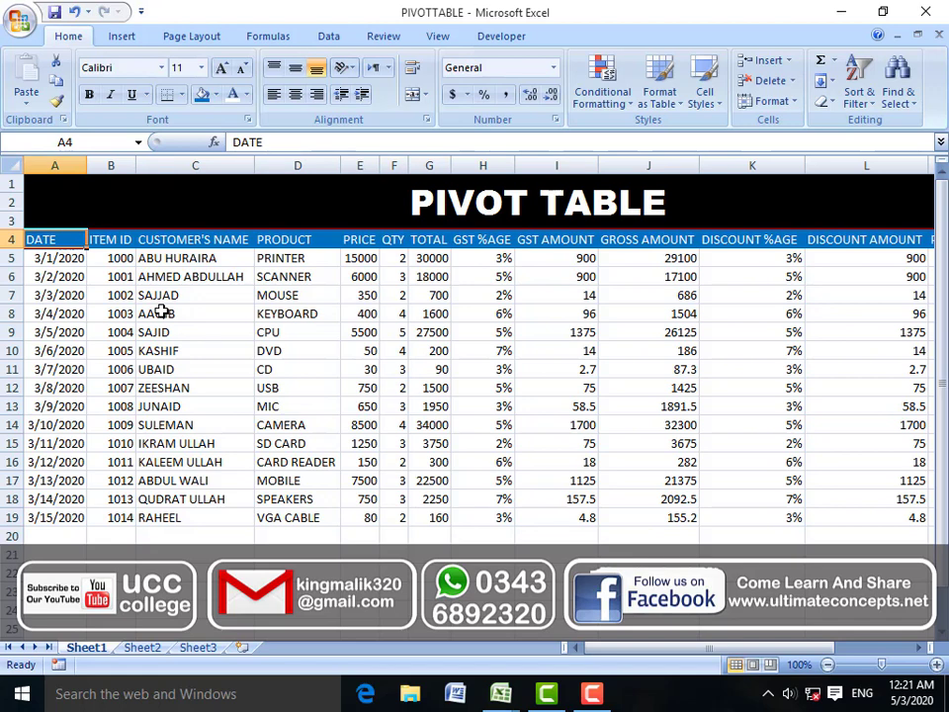
{"action": "left_click", "coordinate": [54, 276]}
{"action": "left_click", "coordinate": [59, 331]}
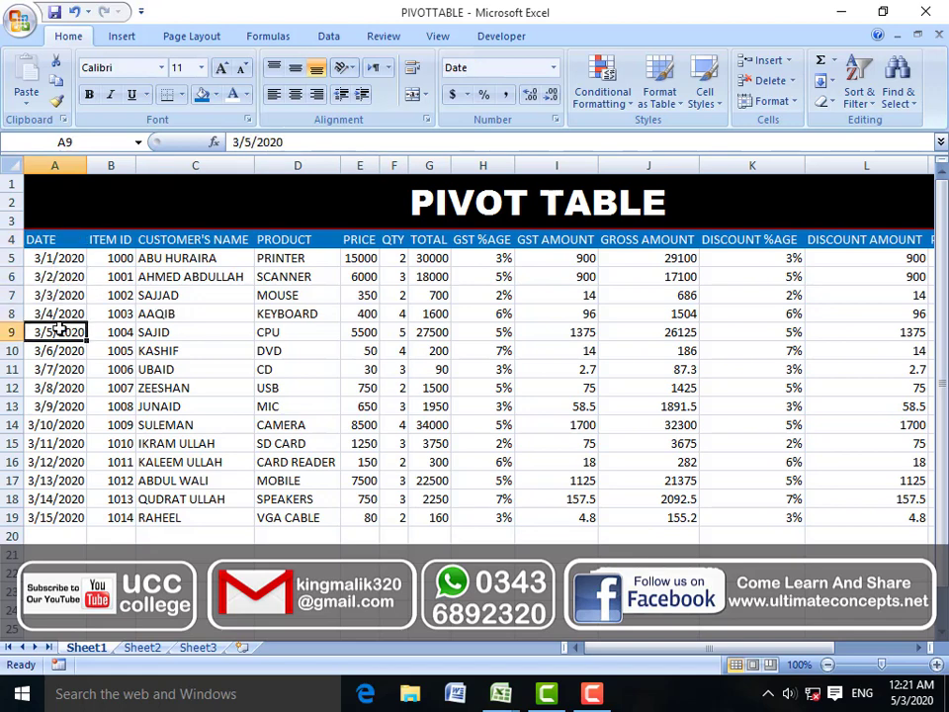
{"action": "left_click", "coordinate": [65, 365]}
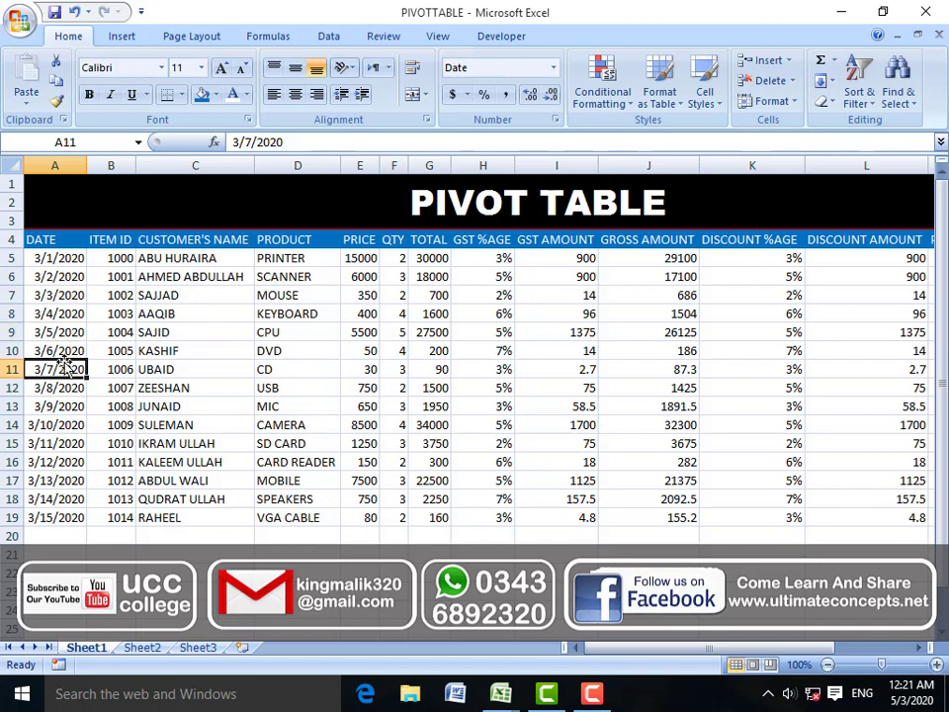
{"action": "left_click", "coordinate": [48, 234]}
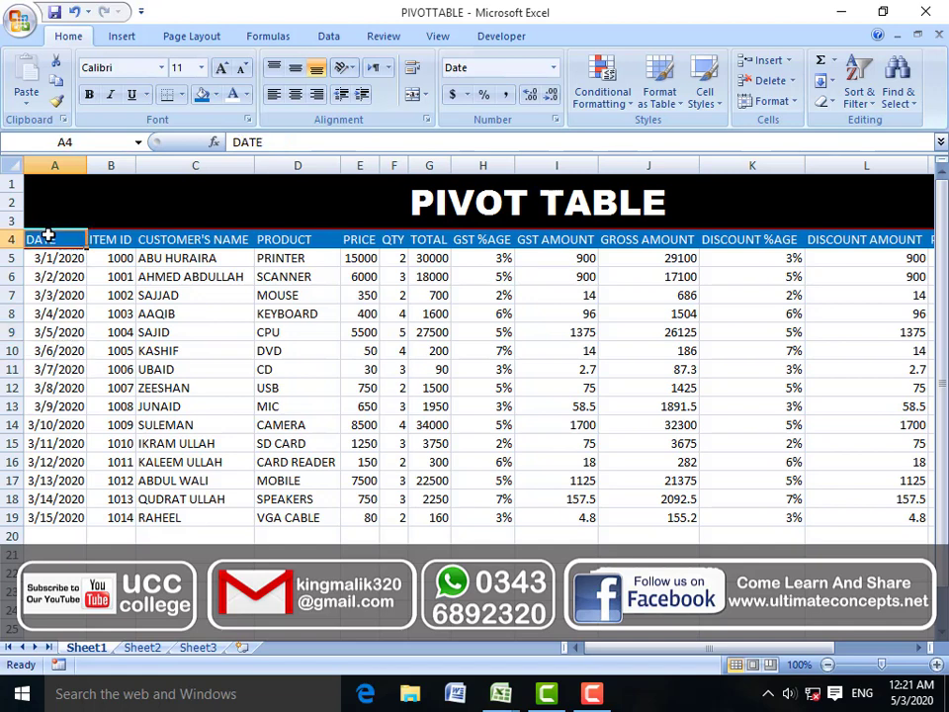
Step: Examine the DATE and ITEM ID columns of the sales table, checking their headers and several entries
{"action": "left_click", "coordinate": [50, 277]}
{"action": "left_click", "coordinate": [59, 350]}
{"action": "left_click", "coordinate": [61, 239]}
{"action": "left_click", "coordinate": [109, 241]}
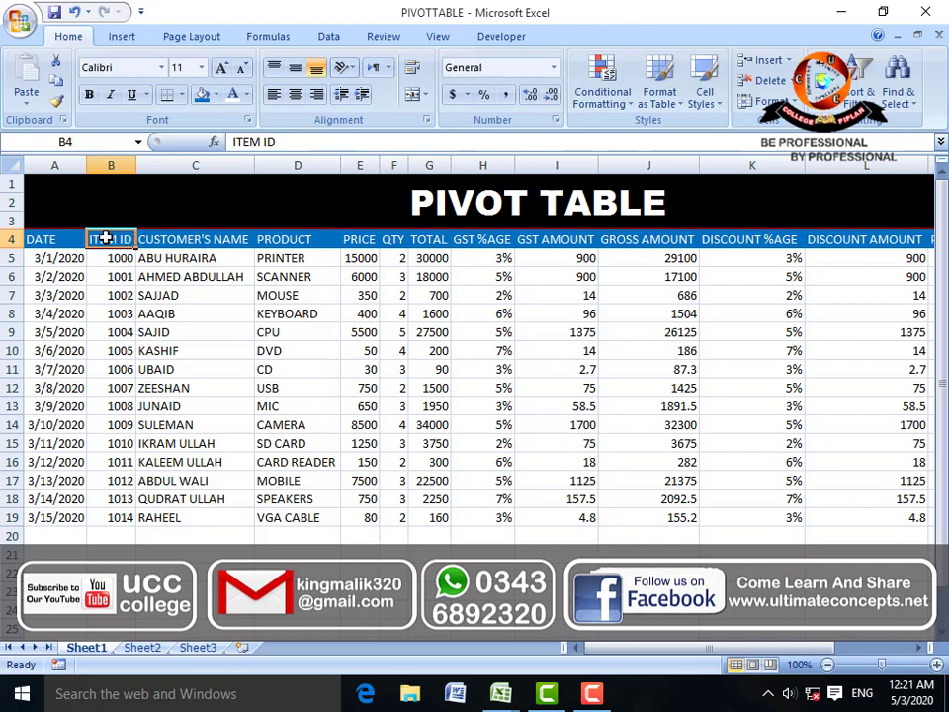
{"action": "left_click", "coordinate": [127, 278]}
{"action": "left_click", "coordinate": [125, 312]}
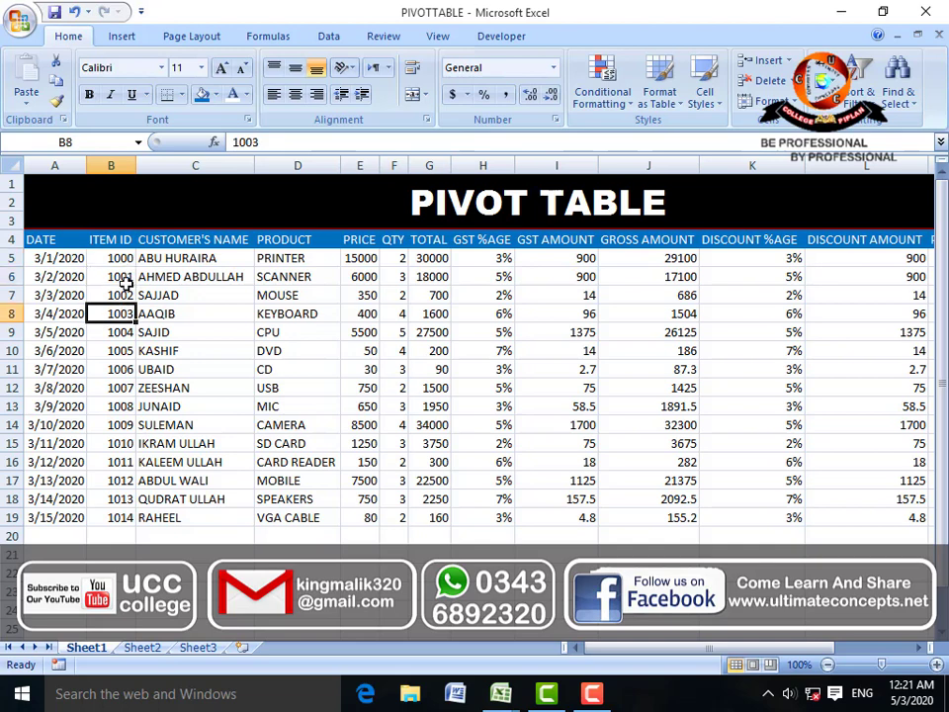
{"action": "left_click", "coordinate": [110, 241]}
Step: Examine the CUSTOMER'S NAME column, checking its header and the entries down the list
{"action": "left_click", "coordinate": [172, 240]}
{"action": "left_click", "coordinate": [190, 261]}
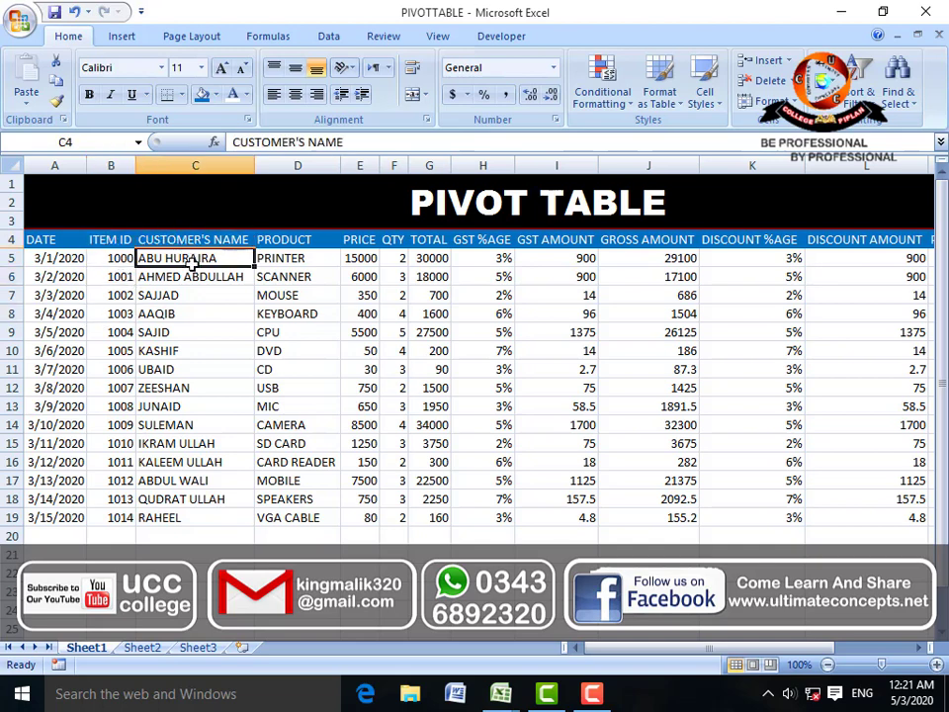
{"action": "left_click", "coordinate": [192, 279]}
{"action": "left_click", "coordinate": [192, 298]}
{"action": "left_click", "coordinate": [189, 331]}
{"action": "left_click", "coordinate": [191, 368]}
{"action": "left_click", "coordinate": [195, 400]}
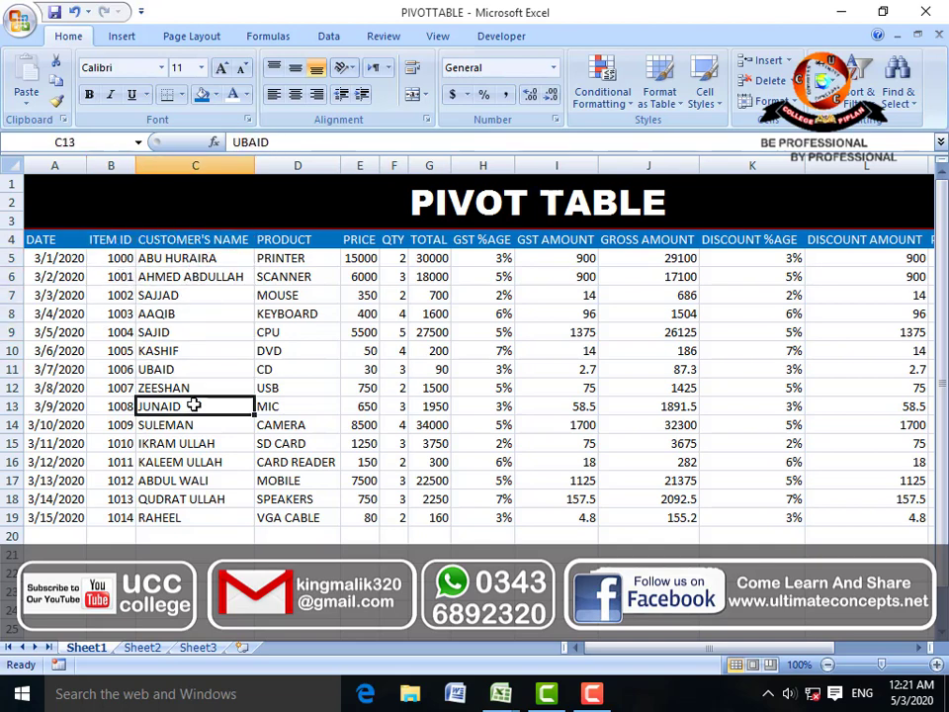
{"action": "key", "text": "Down"}
{"action": "key", "text": "Down"}
{"action": "left_click", "coordinate": [221, 343]}
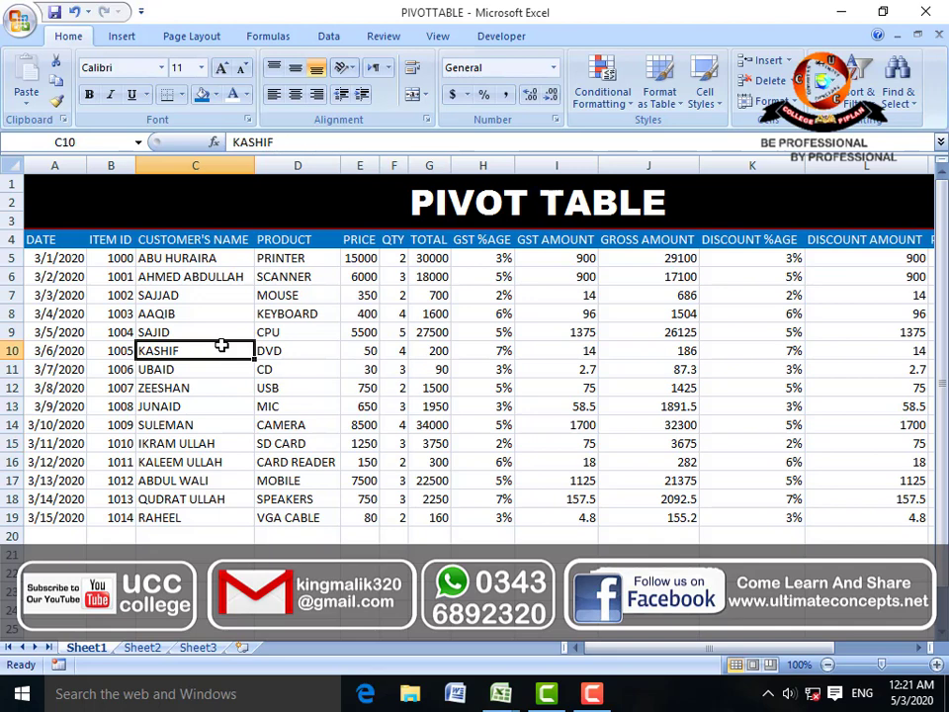
Step: Check the entries in the PRODUCT column and the first row's PRICE, QTY and TOTAL, including how TOTAL is calculated
{"action": "left_click", "coordinate": [276, 240]}
{"action": "left_click", "coordinate": [282, 275]}
{"action": "left_click", "coordinate": [280, 299]}
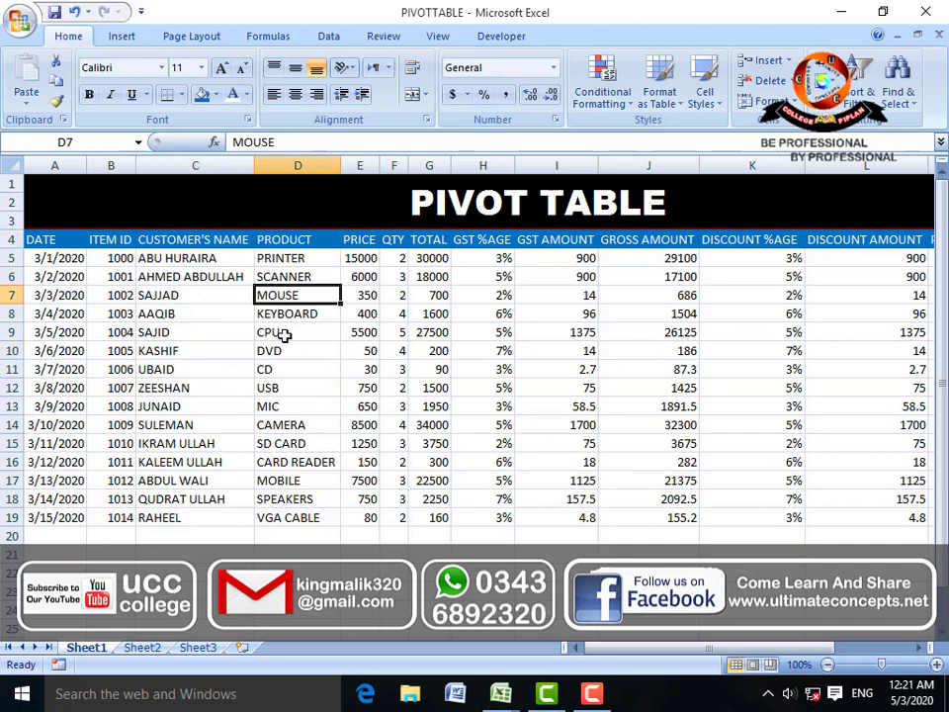
{"action": "left_click", "coordinate": [282, 332]}
{"action": "left_click", "coordinate": [285, 242]}
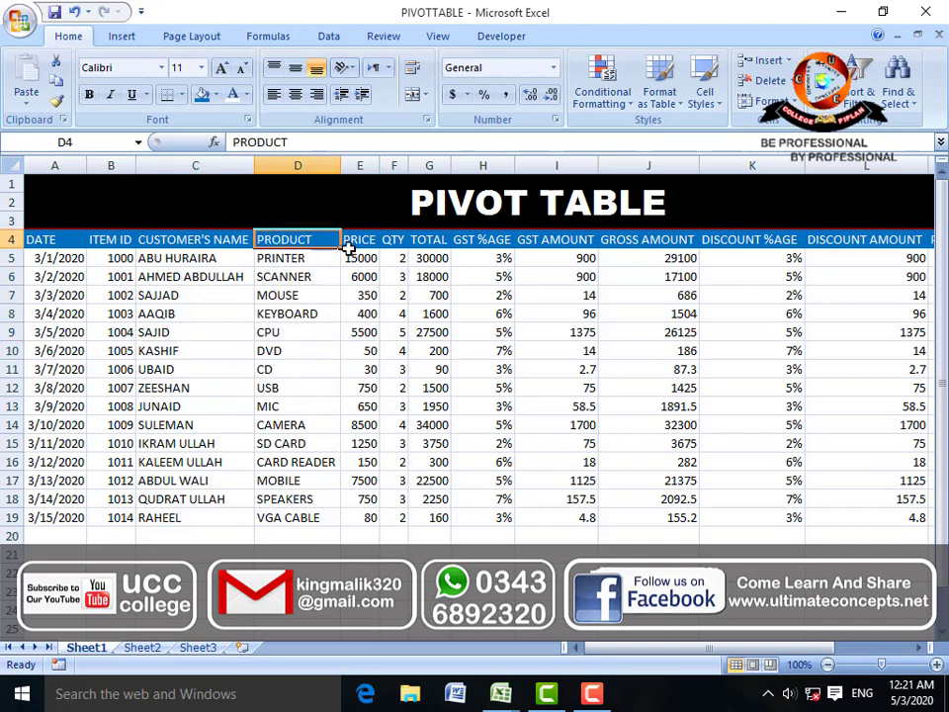
{"action": "left_click", "coordinate": [353, 244]}
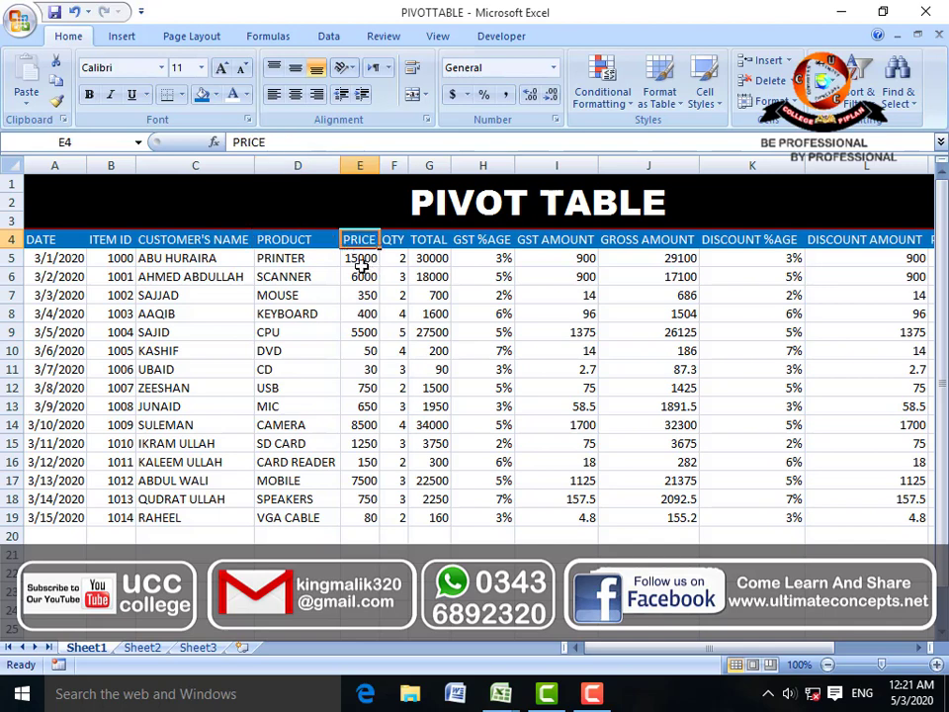
{"action": "left_click", "coordinate": [362, 259]}
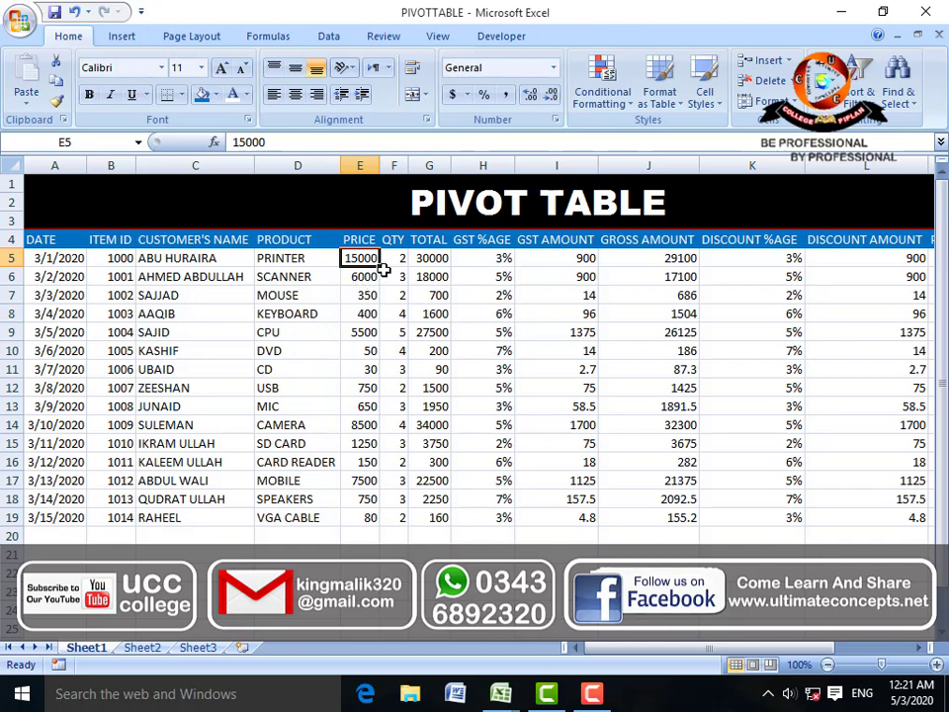
{"action": "left_click", "coordinate": [392, 258]}
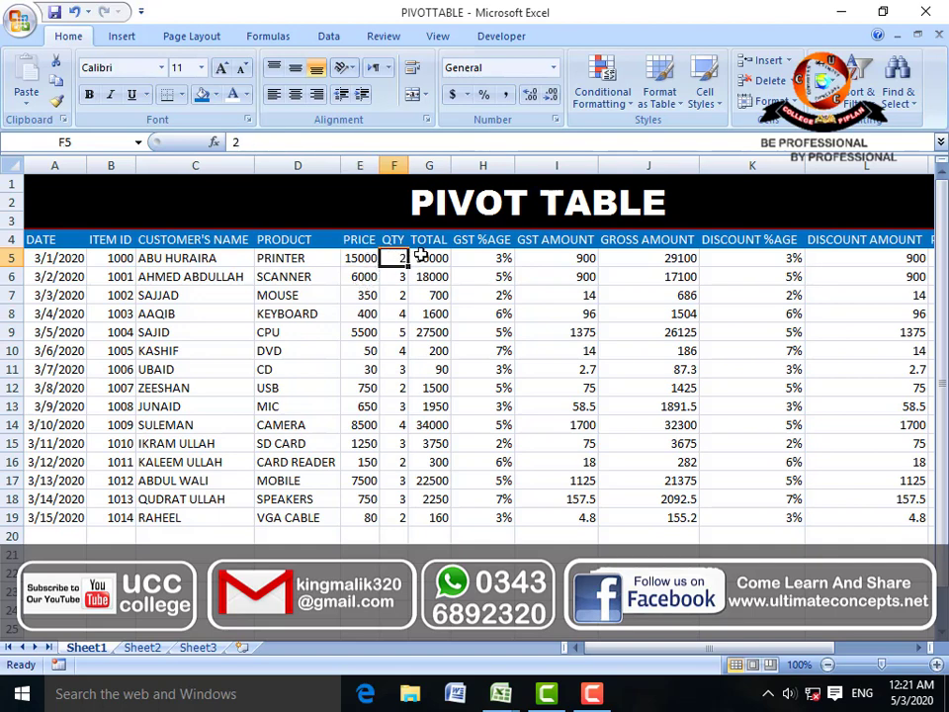
{"action": "left_click", "coordinate": [428, 257]}
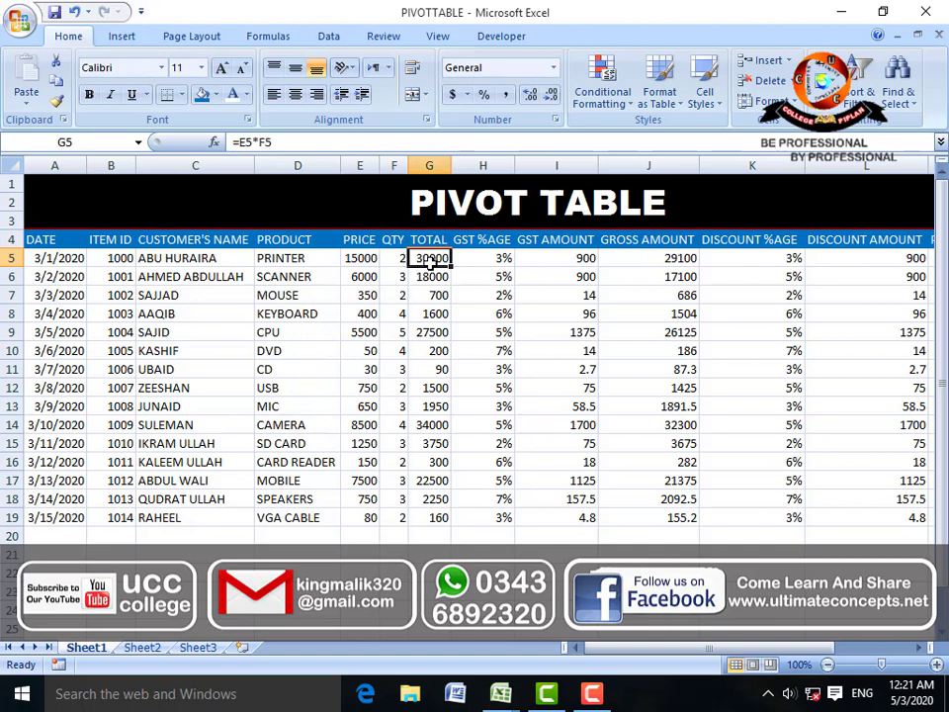
Step: Examine the first row's GST %AGE against its PRICE and TOTAL, and check the formula behind GST AMOUNT
{"action": "left_click", "coordinate": [483, 258]}
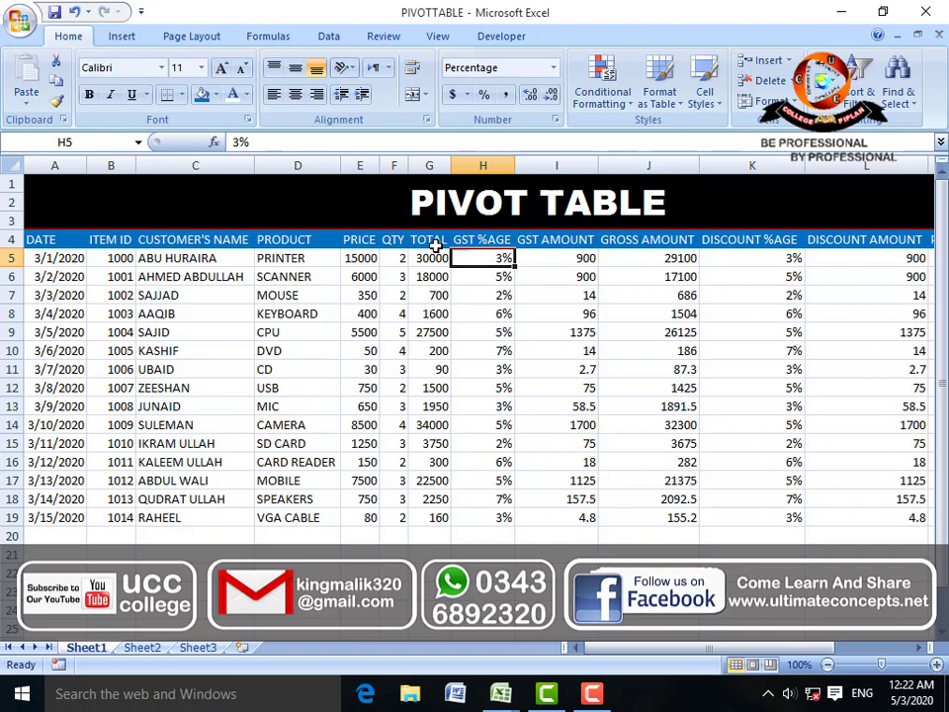
{"action": "left_click", "coordinate": [359, 258]}
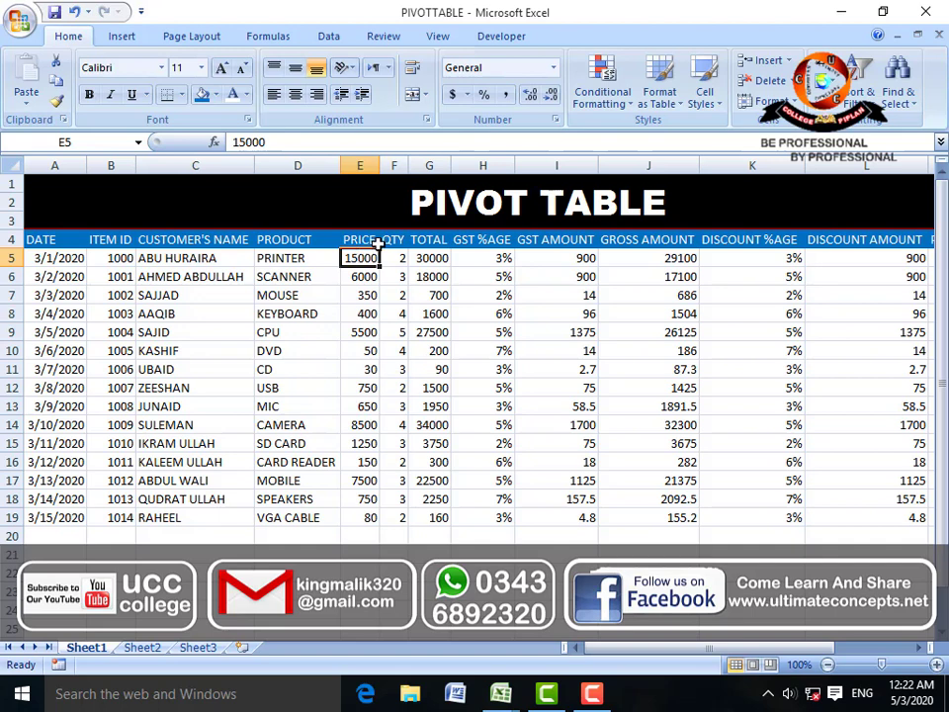
{"action": "left_click", "coordinate": [432, 258]}
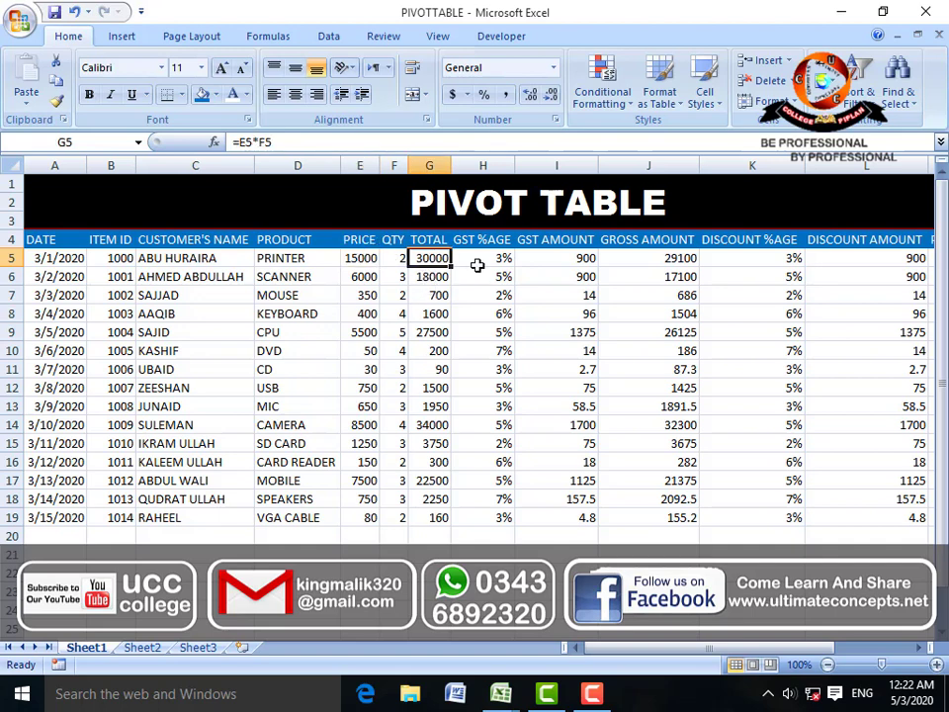
{"action": "left_click", "coordinate": [479, 258]}
{"action": "left_click", "coordinate": [437, 258]}
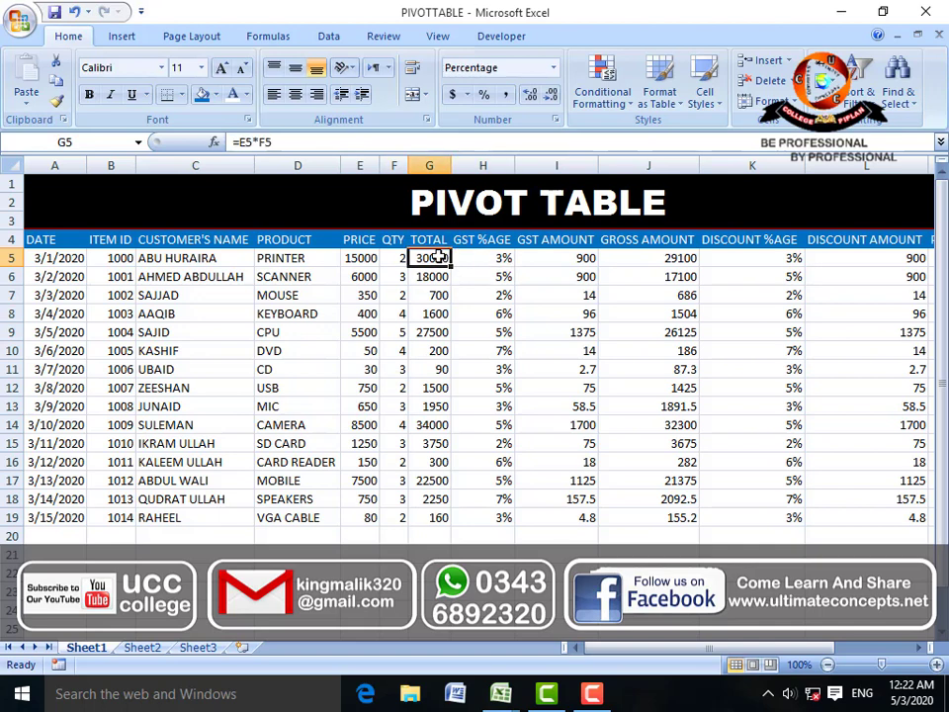
{"action": "left_click", "coordinate": [362, 258]}
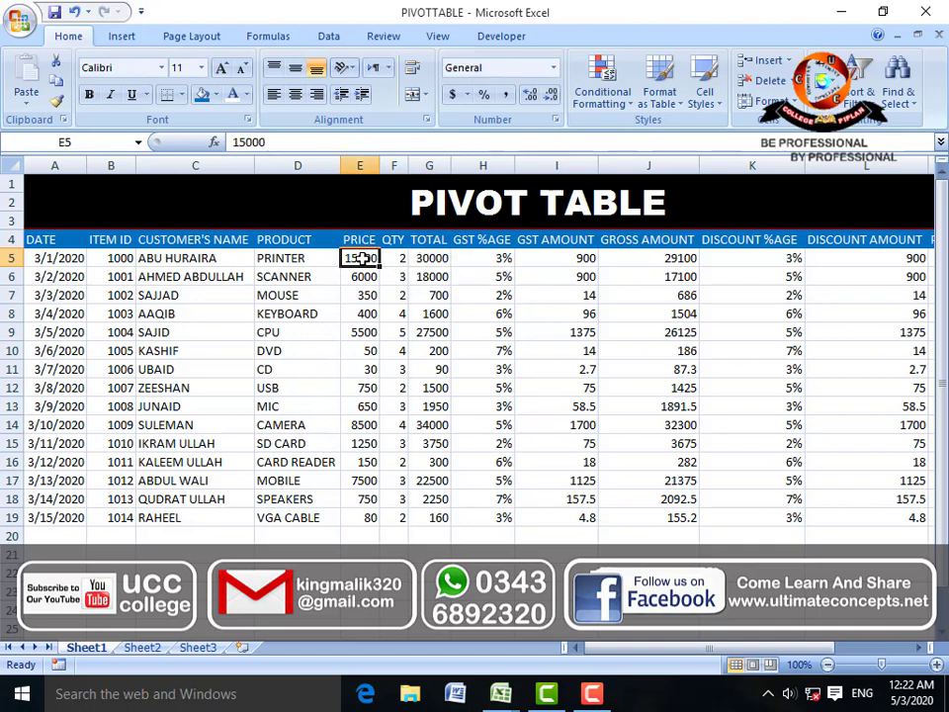
{"action": "left_click", "coordinate": [503, 258]}
{"action": "left_click", "coordinate": [538, 258]}
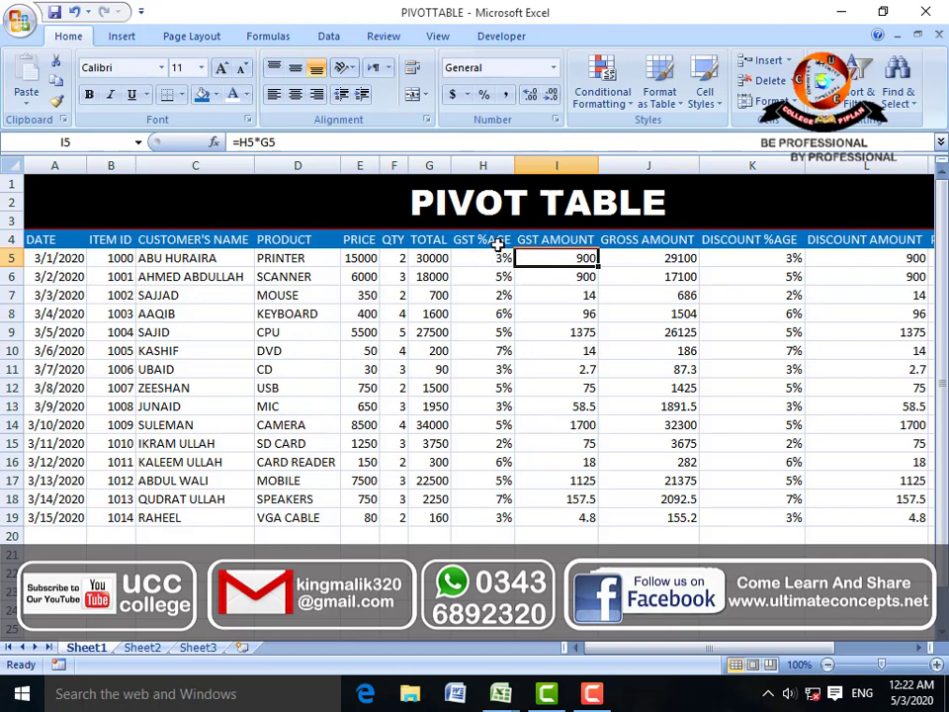
{"action": "left_click", "coordinate": [494, 260]}
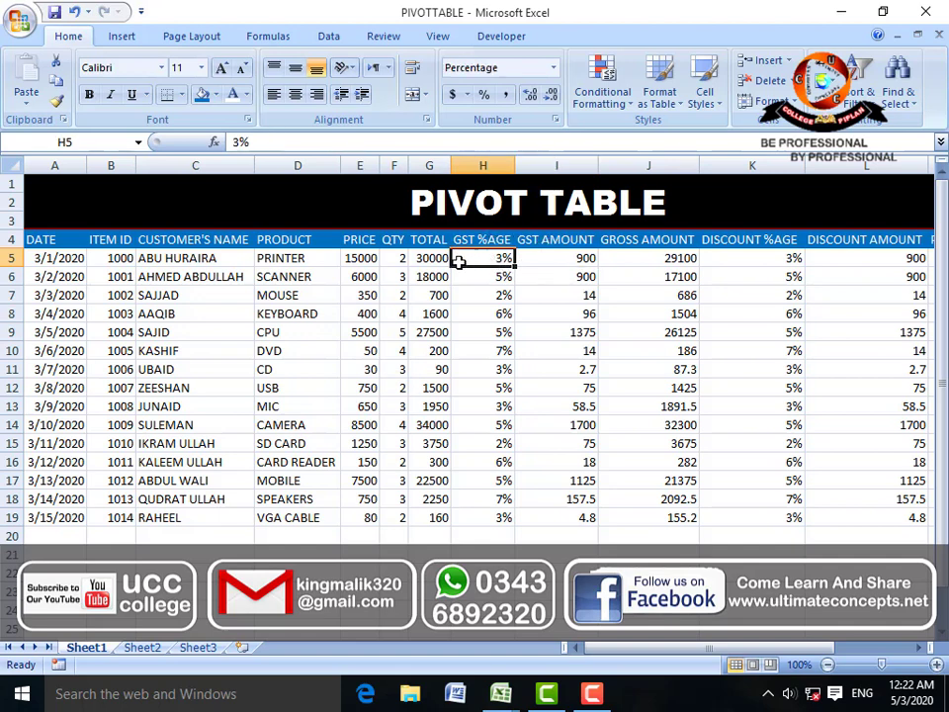
{"action": "left_click", "coordinate": [433, 259]}
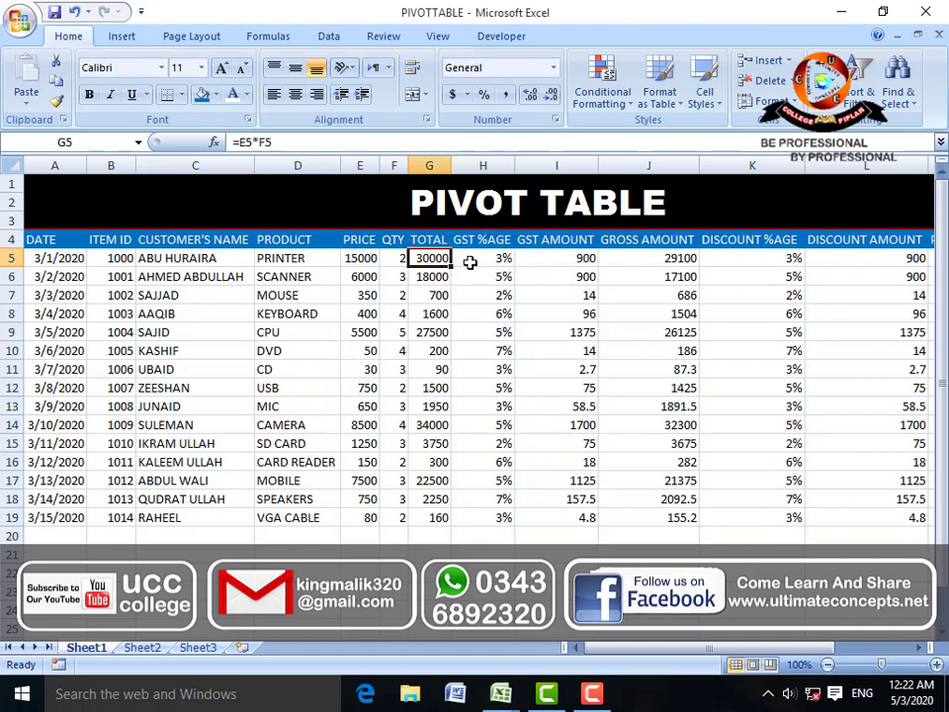
{"action": "left_click", "coordinate": [362, 259]}
{"action": "left_click", "coordinate": [497, 260]}
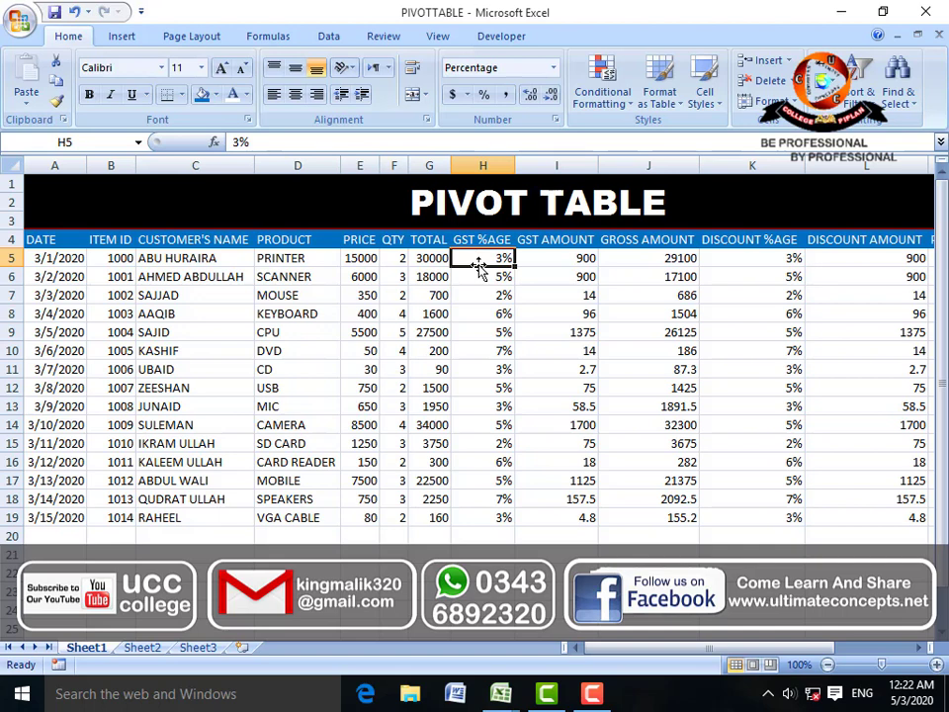
{"action": "left_click", "coordinate": [429, 258]}
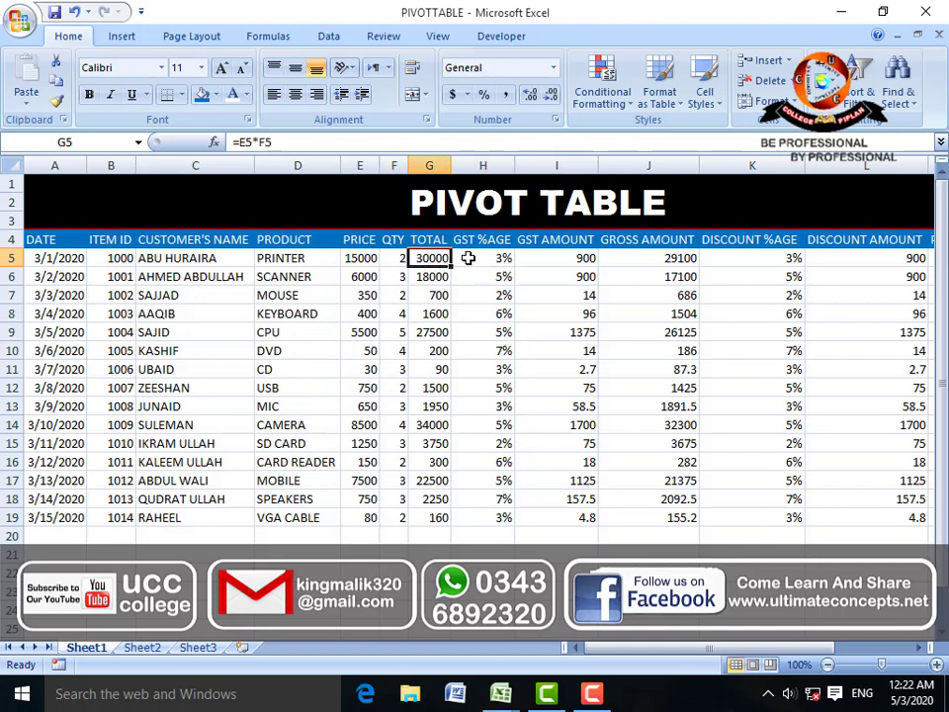
{"action": "left_click", "coordinate": [469, 256]}
{"action": "left_click", "coordinate": [359, 257]}
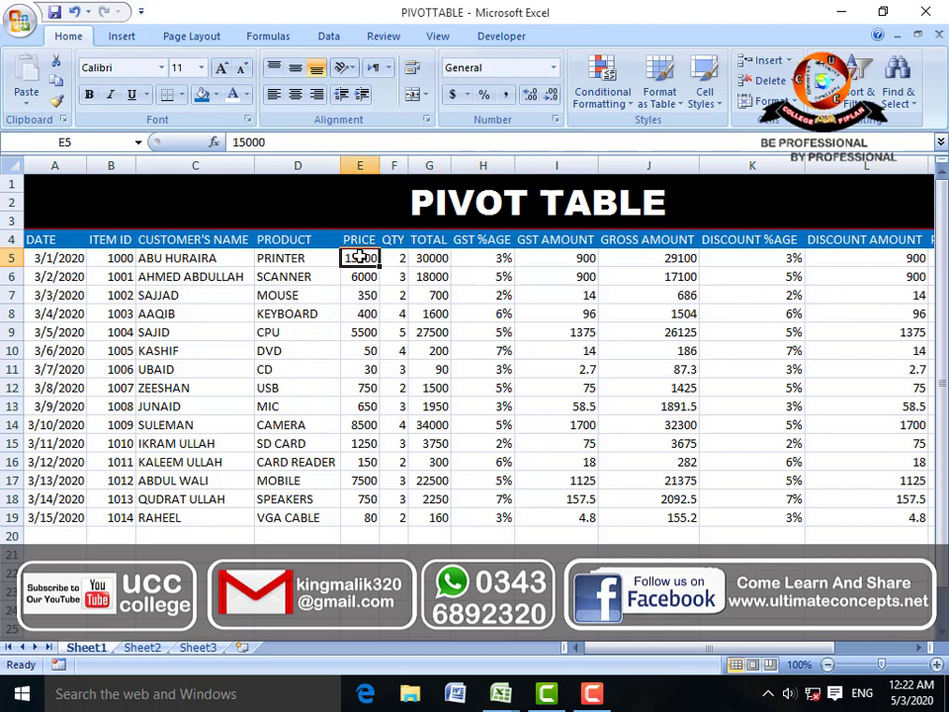
{"action": "left_click", "coordinate": [489, 257]}
{"action": "left_click", "coordinate": [556, 258]}
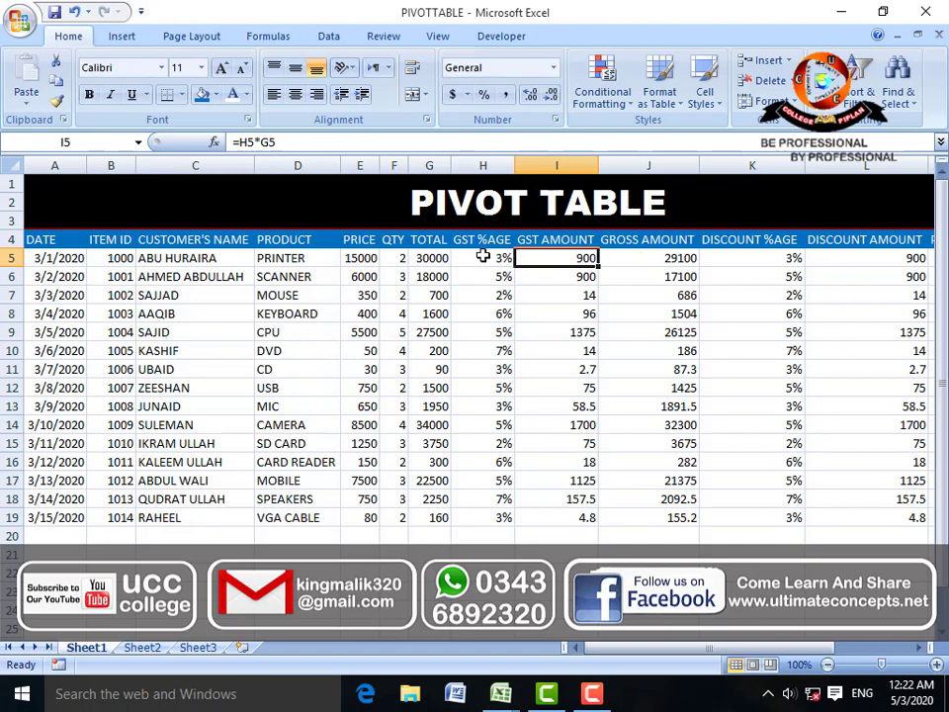
Step: Replace the GROSS AMOUNT formula in J5 with =I5+G5 and fill it down to J19
{"action": "left_click", "coordinate": [647, 260]}
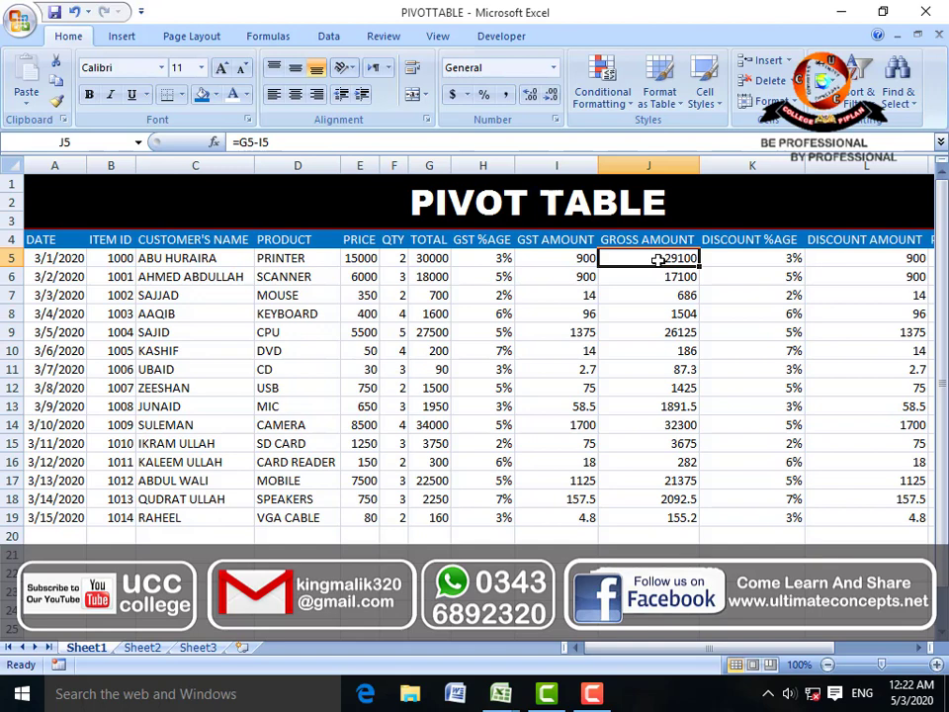
{"action": "type", "text": "="}
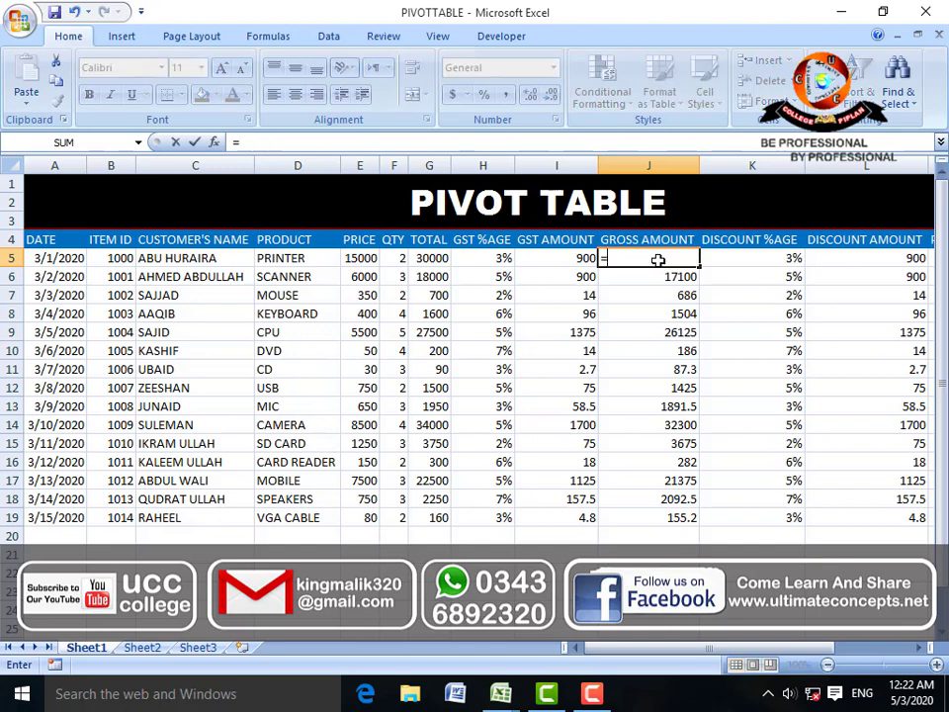
{"action": "left_click", "coordinate": [577, 259]}
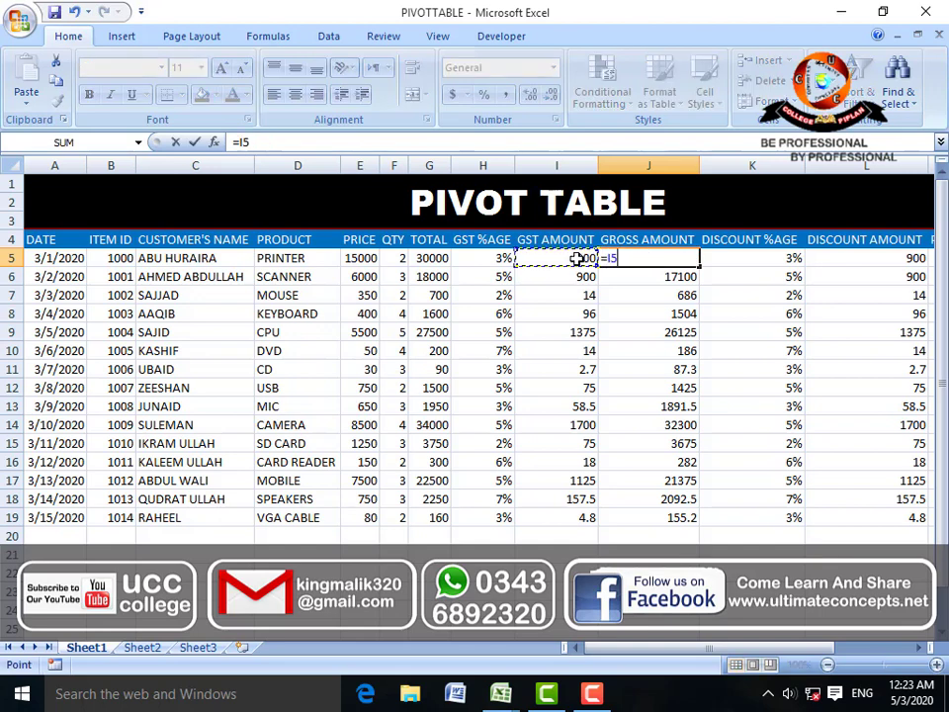
{"action": "type", "text": "+"}
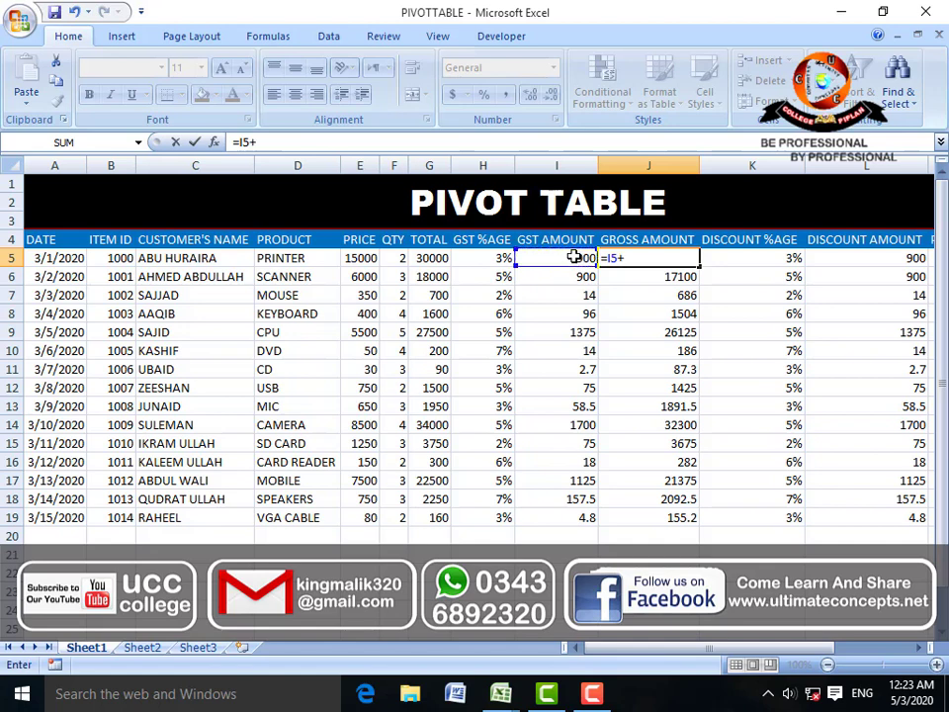
{"action": "left_click", "coordinate": [433, 258]}
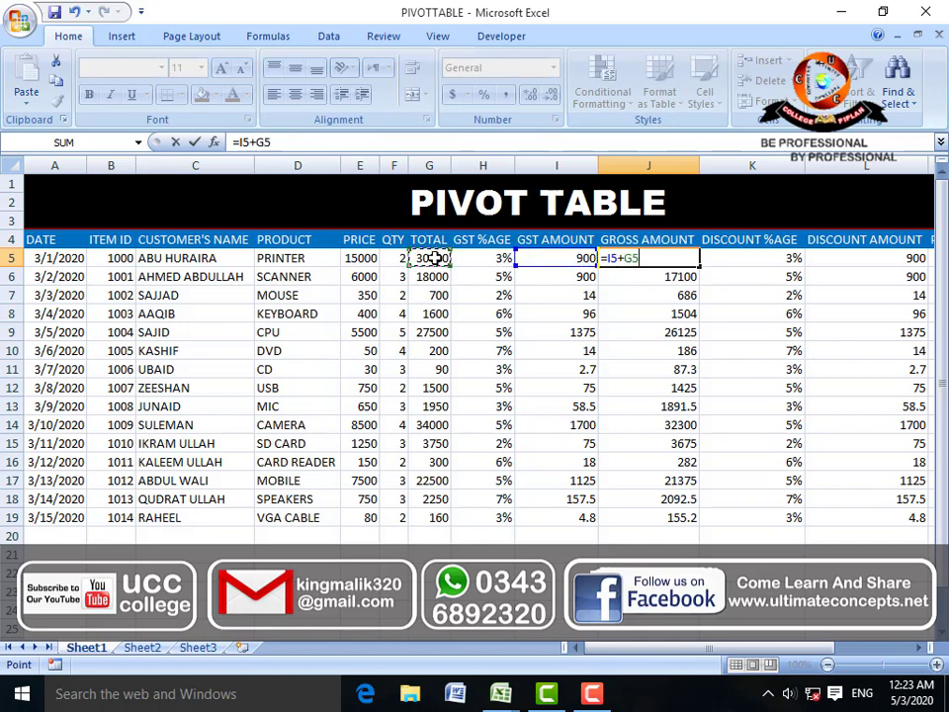
{"action": "key", "text": "Return"}
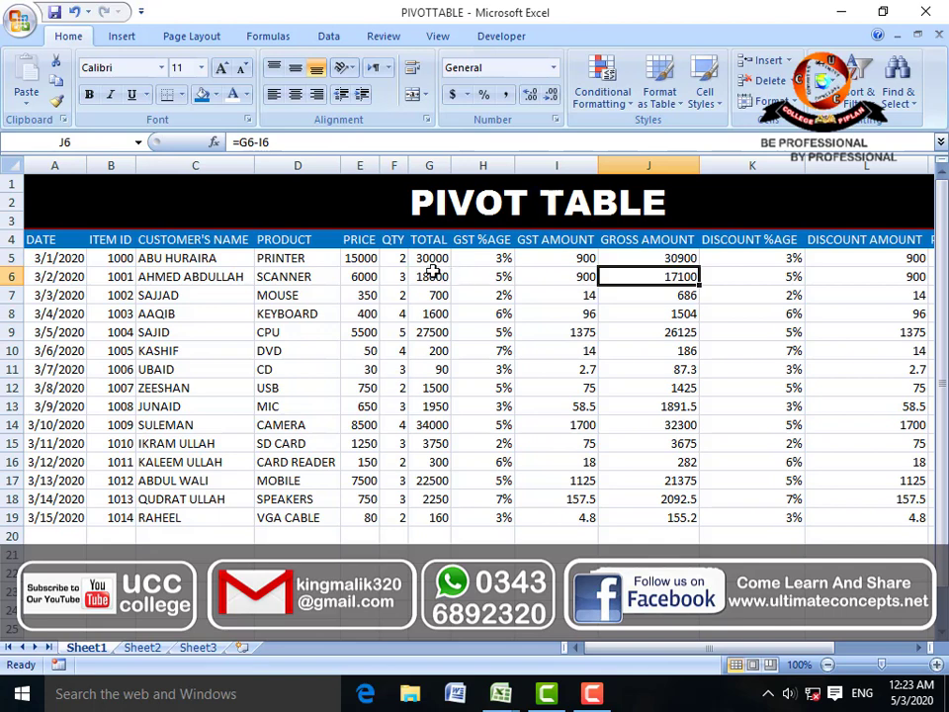
{"action": "left_click", "coordinate": [656, 259]}
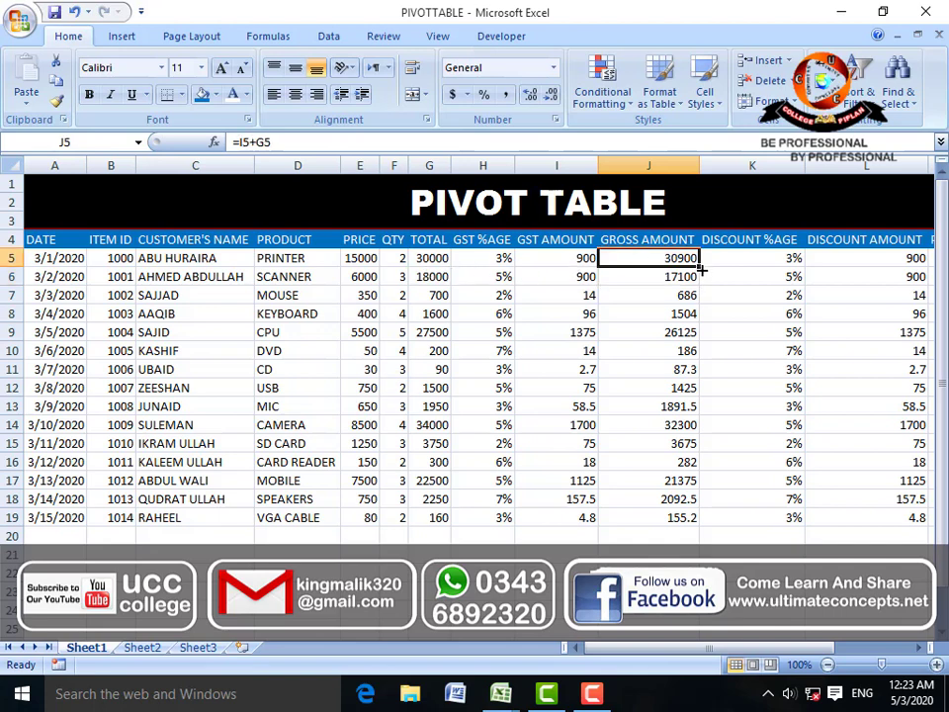
{"action": "left_click_drag", "start_coordinate": [698, 260], "coordinate": [682, 520]}
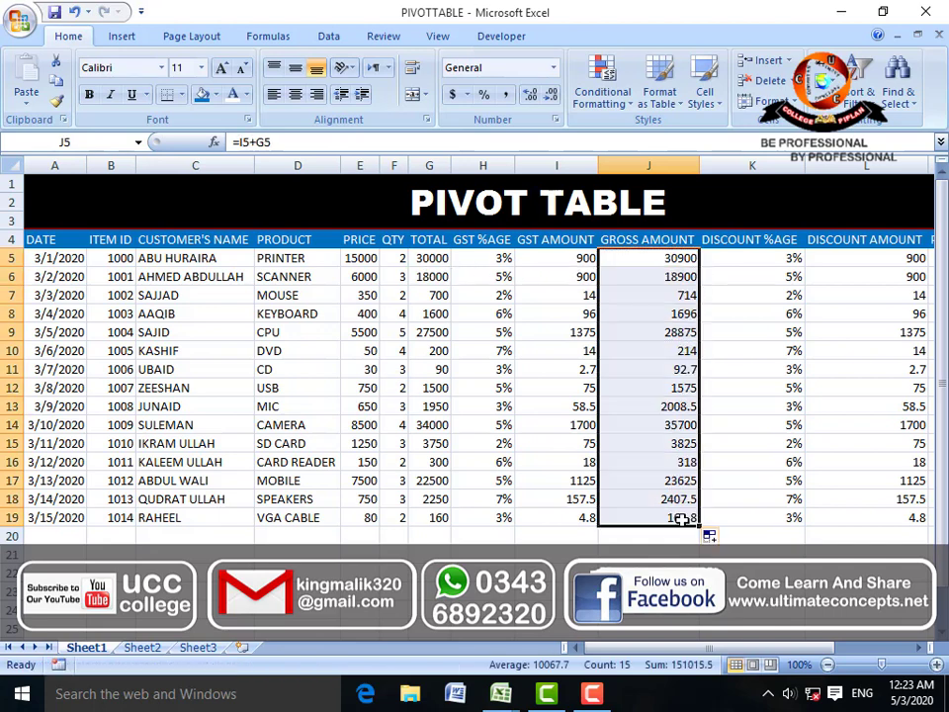
Step: Examine the first row's DISCOUNT %AGE against its PRICE and TOTAL, and check the formula behind DISCOUNT AMOUNT
{"action": "left_click", "coordinate": [734, 257]}
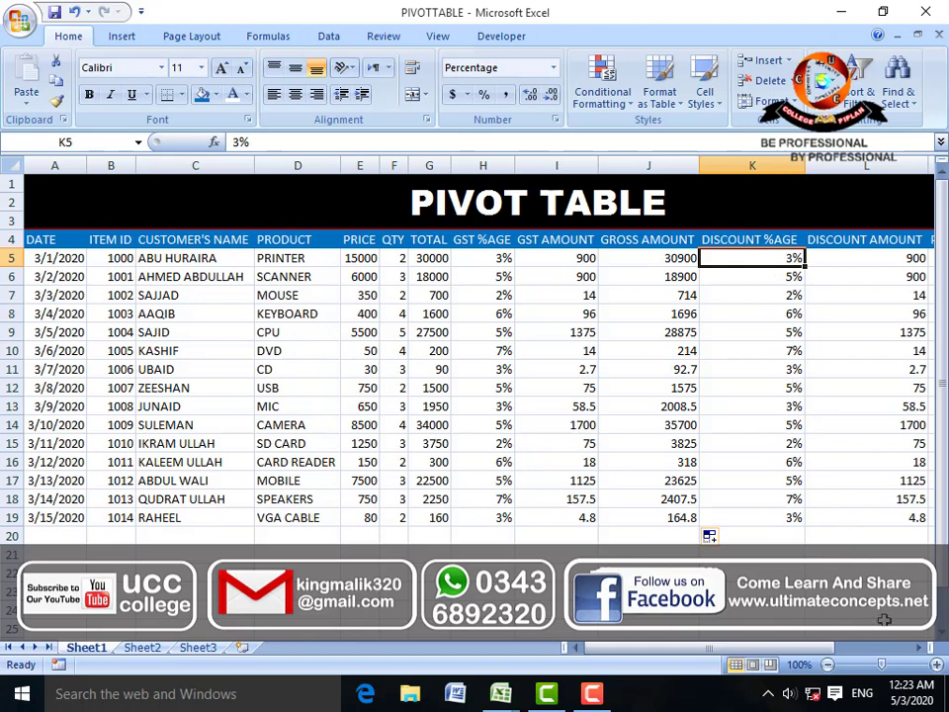
{"action": "left_click", "coordinate": [920, 649]}
{"action": "left_click", "coordinate": [920, 648]}
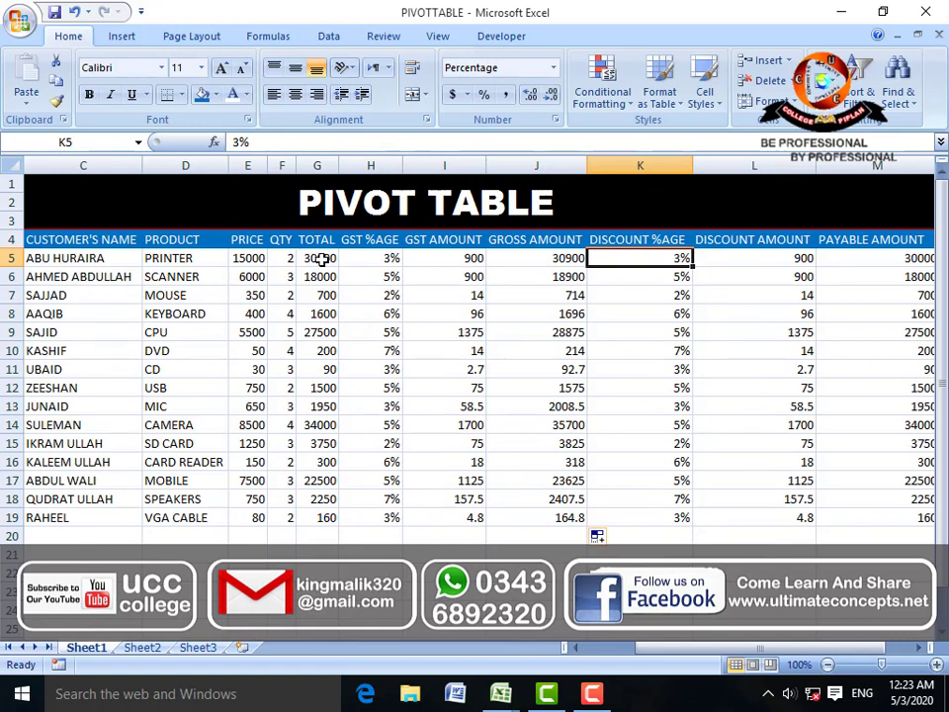
{"action": "left_click", "coordinate": [247, 258]}
{"action": "left_click", "coordinate": [314, 257]}
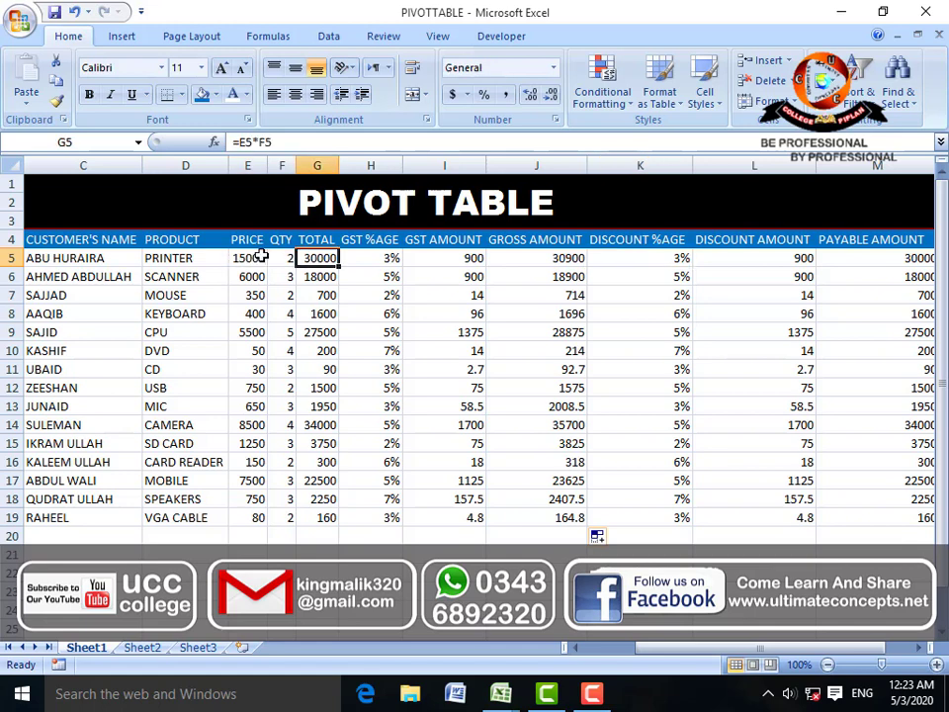
{"action": "left_click", "coordinate": [260, 256]}
{"action": "left_click", "coordinate": [636, 262]}
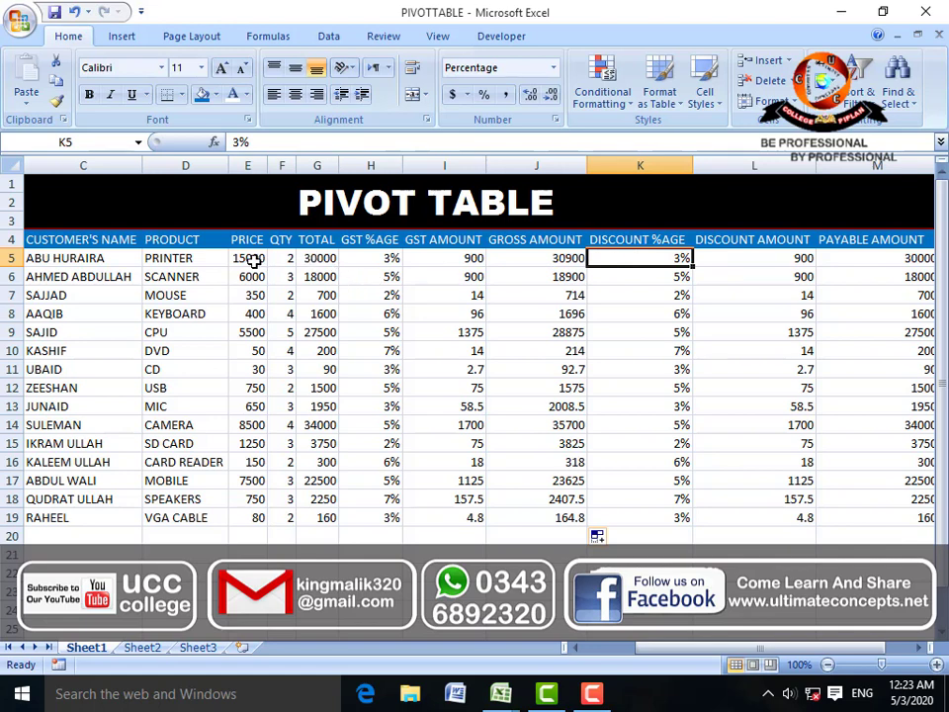
{"action": "left_click", "coordinate": [757, 258]}
{"action": "left_click", "coordinate": [672, 258]}
{"action": "left_click", "coordinate": [750, 258]}
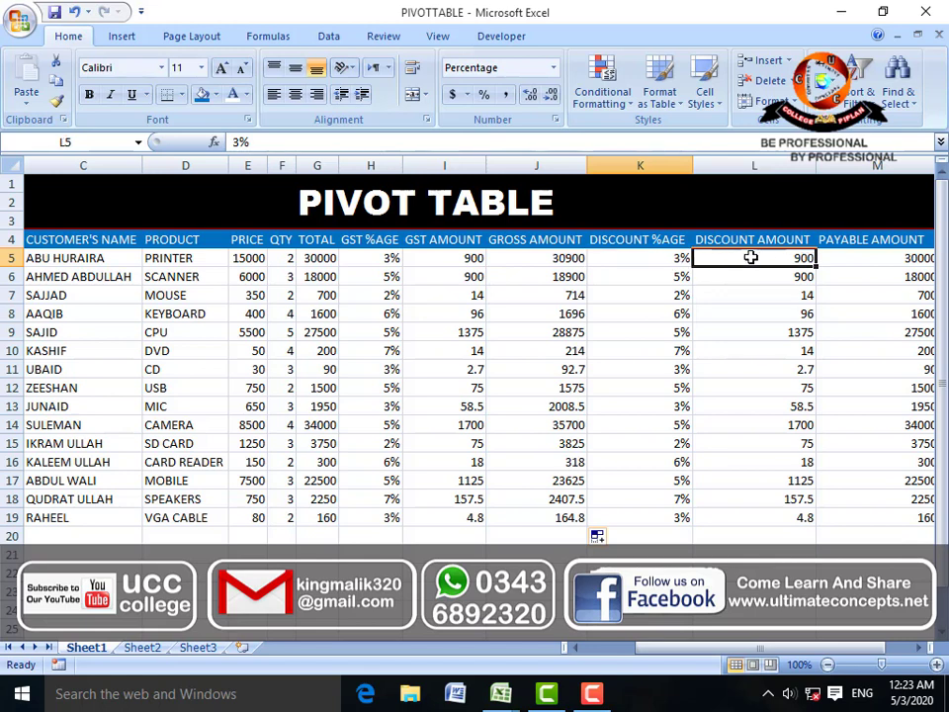
Step: Check how the first row's PAYABLE AMOUNT is calculated from its GROSS AMOUNT and DISCOUNT AMOUNT
{"action": "left_click", "coordinate": [918, 648]}
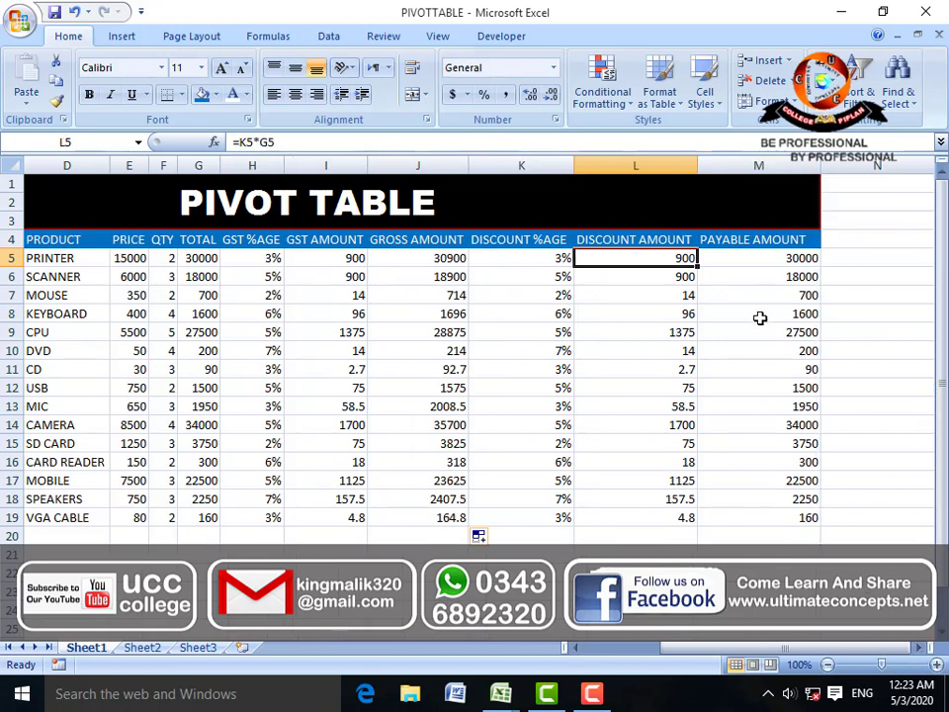
{"action": "left_click", "coordinate": [754, 255]}
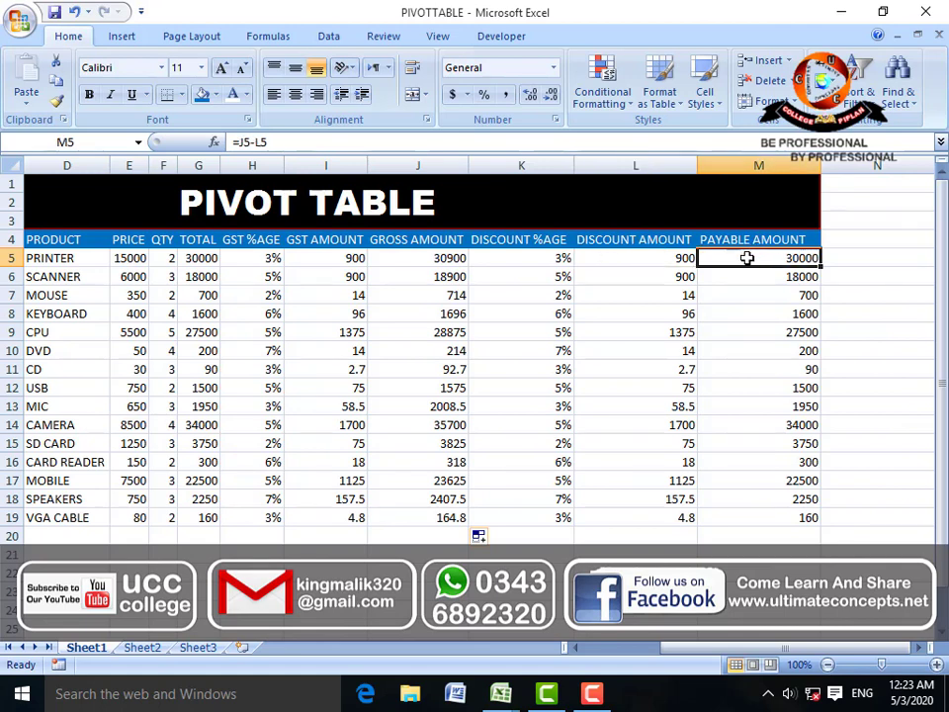
{"action": "left_click", "coordinate": [442, 262]}
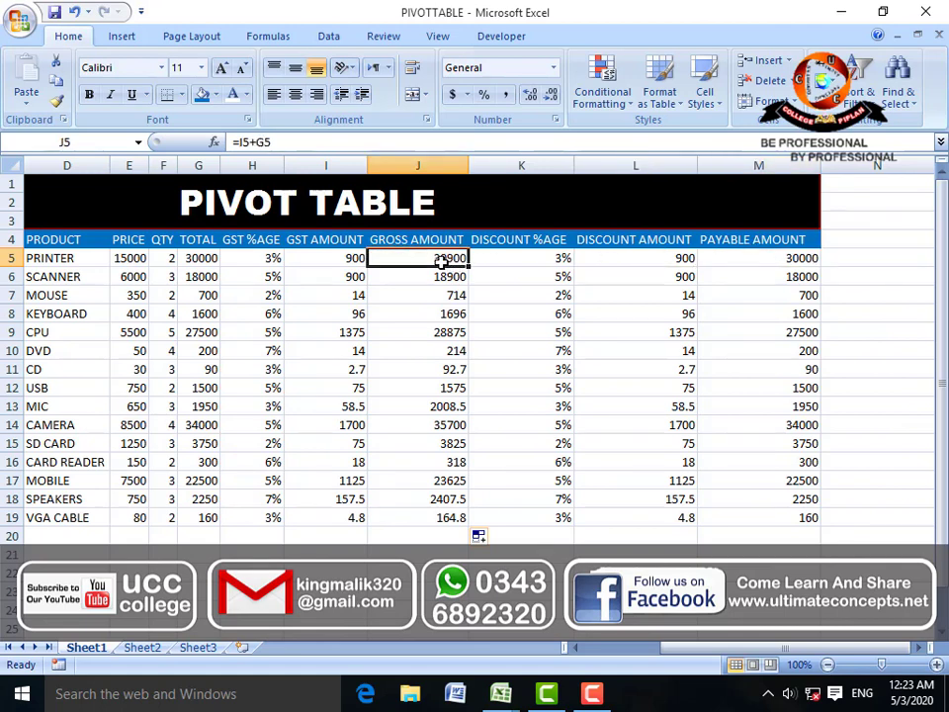
{"action": "left_click", "coordinate": [649, 263]}
{"action": "left_click", "coordinate": [767, 264]}
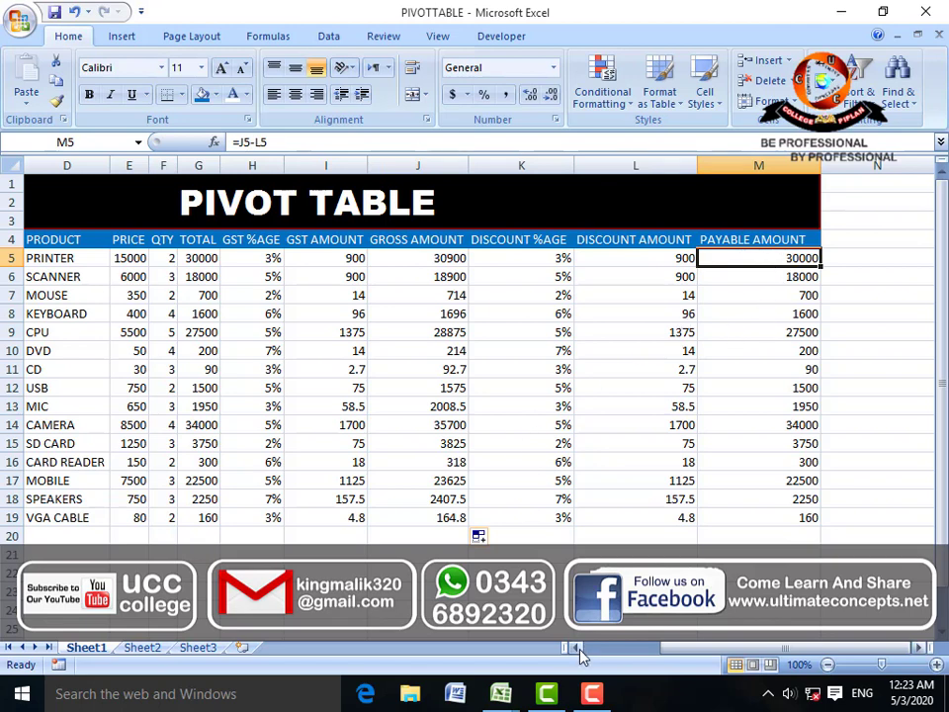
Step: Create a PivotTable from the sales table range A4:M19 of Sheet1, placed on a new worksheet
{"action": "left_click", "coordinate": [576, 647]}
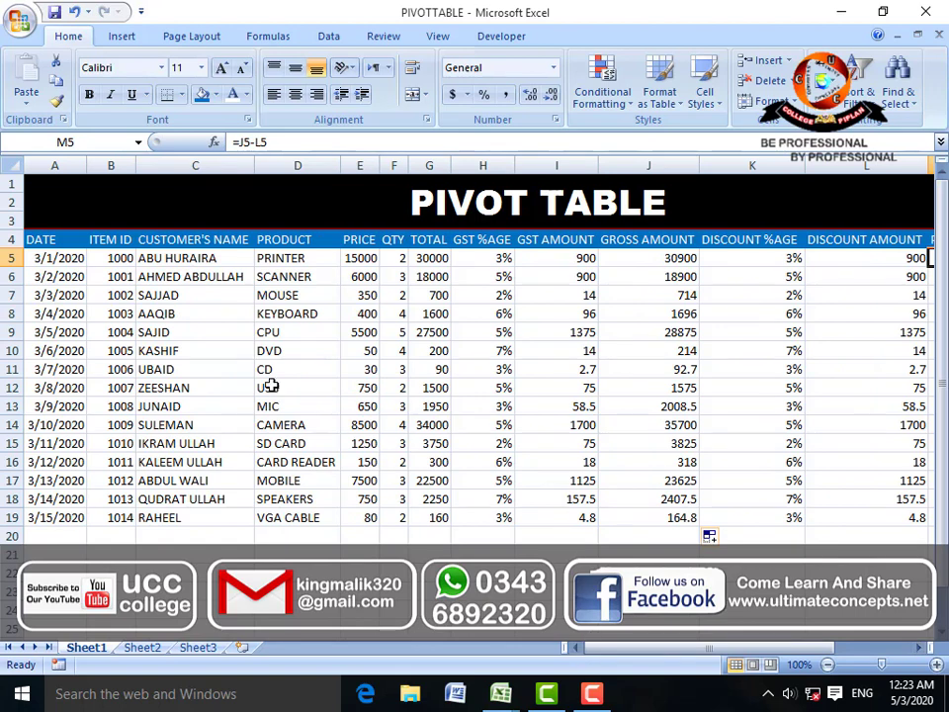
{"action": "left_click_drag", "start_coordinate": [49, 242], "coordinate": [788, 512]}
{"action": "left_click", "coordinate": [122, 37]}
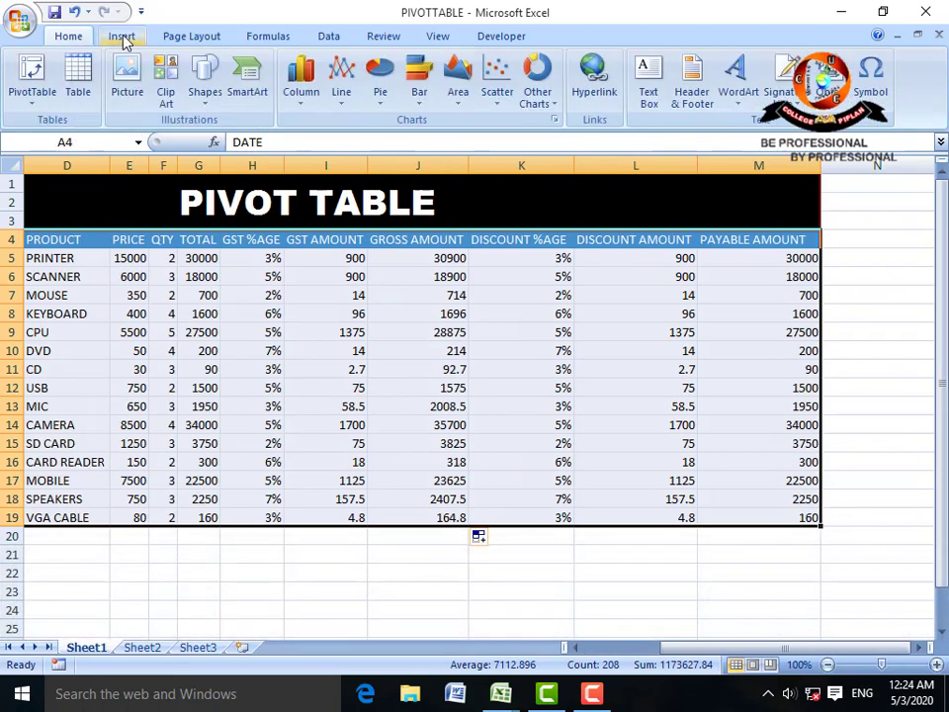
{"action": "left_click", "coordinate": [34, 72]}
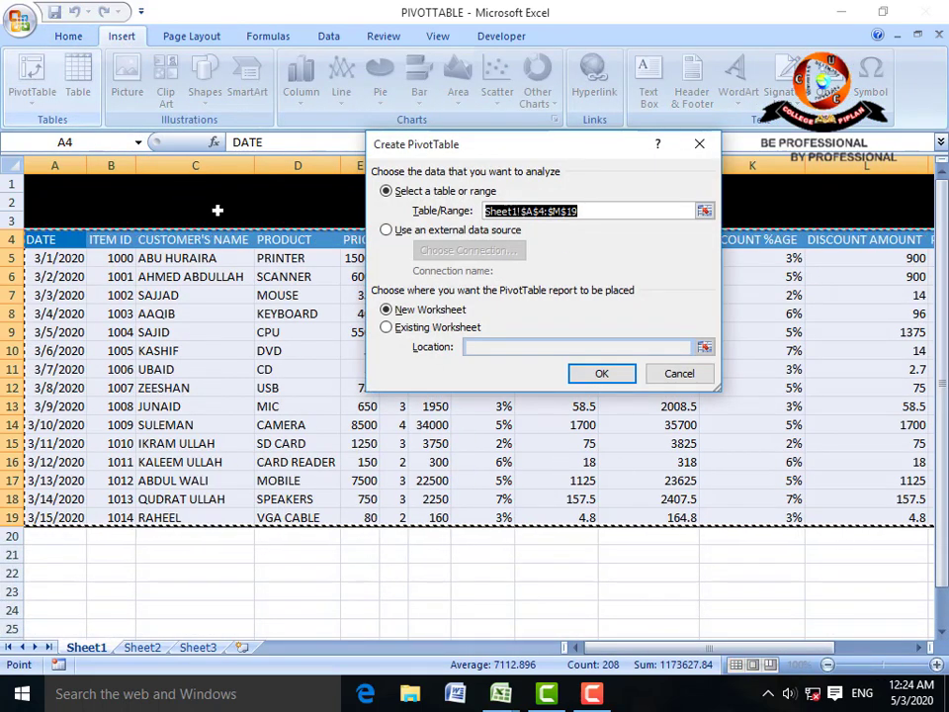
{"action": "left_click", "coordinate": [406, 329]}
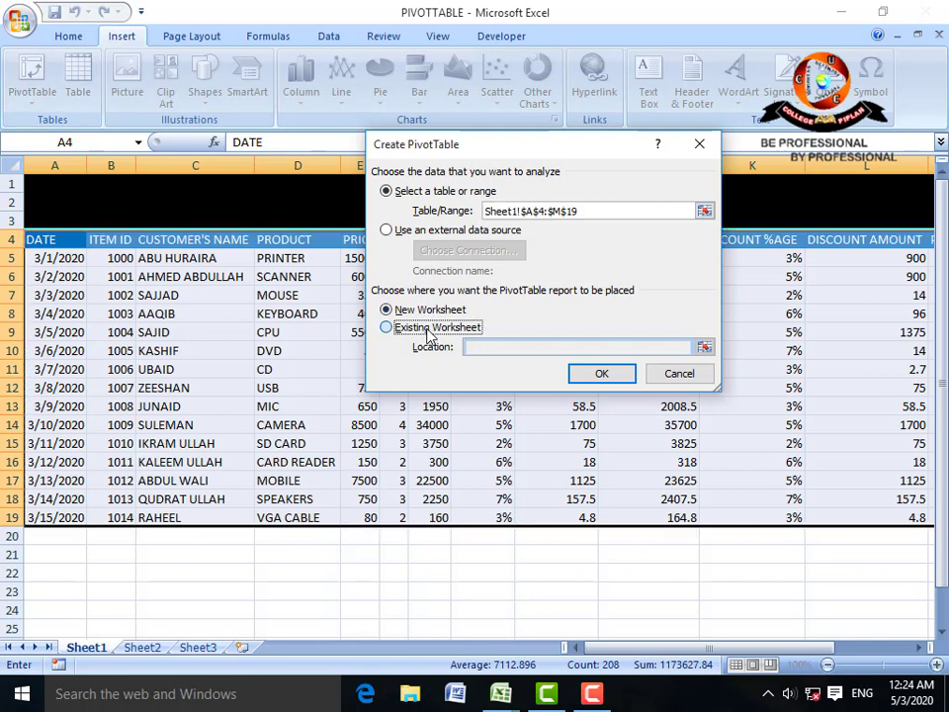
{"action": "left_click", "coordinate": [415, 312]}
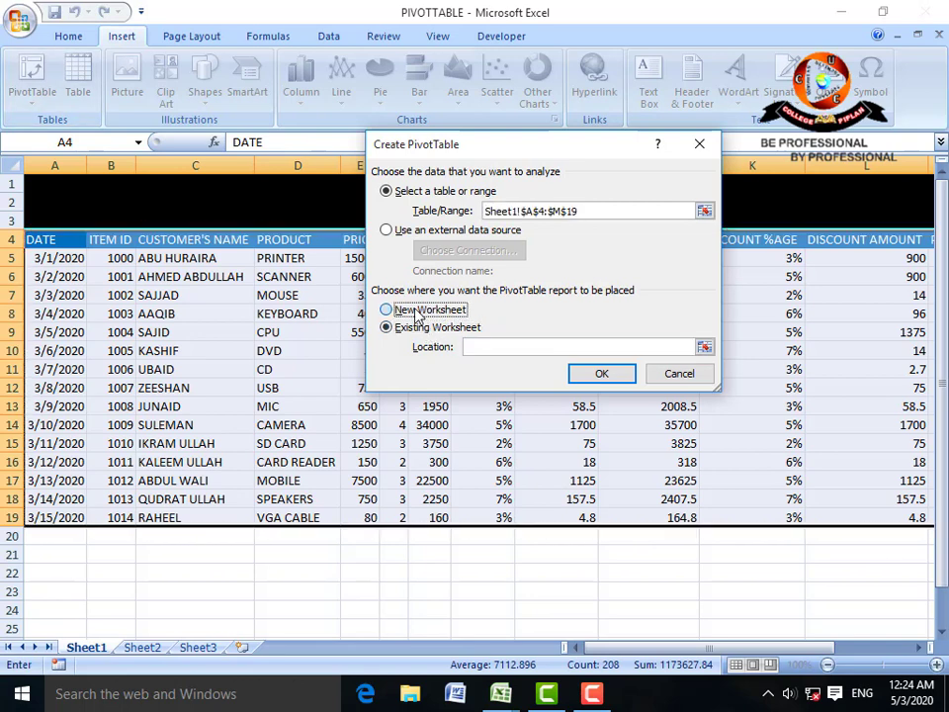
{"action": "left_click", "coordinate": [601, 374]}
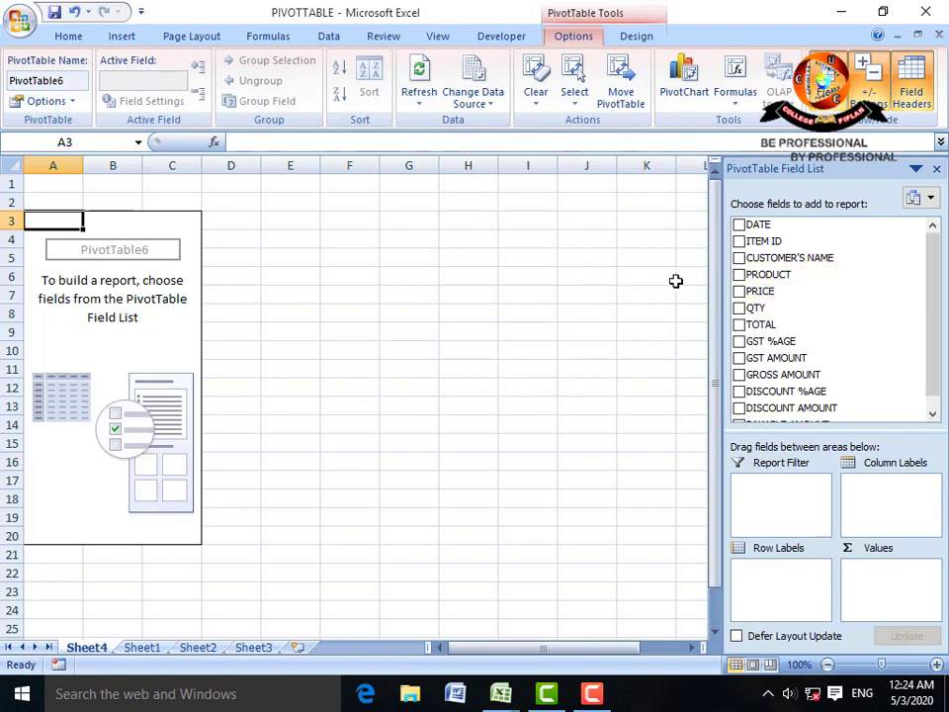
Step: Add the DATE, ITEM ID, CUSTOMER'S NAME, PRODUCT, PRICE and QTY fields to the PivotTable report
{"action": "left_click", "coordinate": [740, 225]}
{"action": "left_click", "coordinate": [741, 241]}
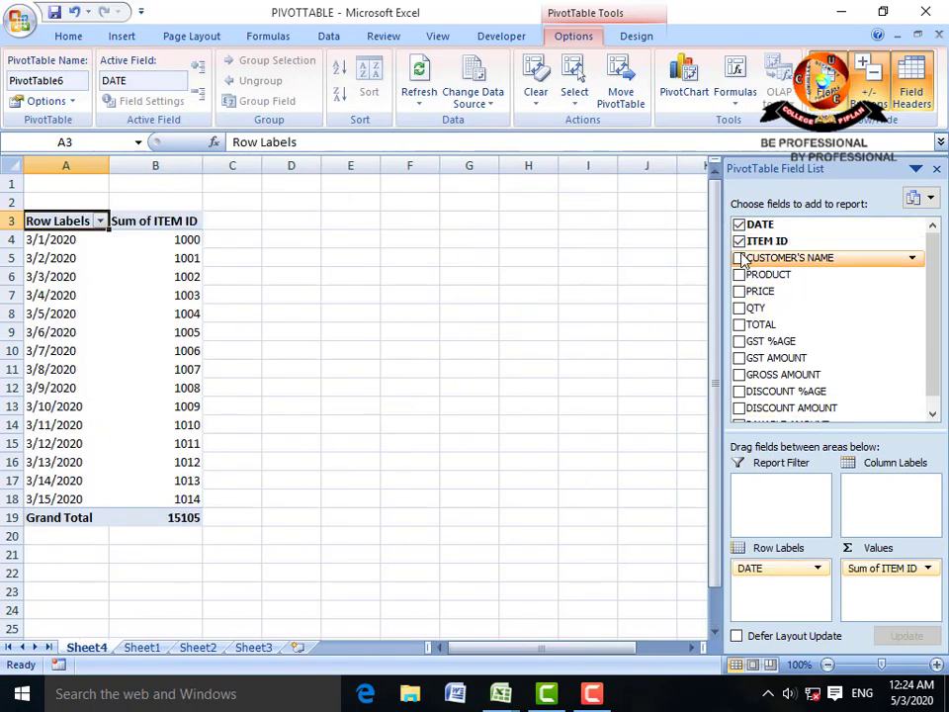
{"action": "left_click", "coordinate": [740, 258]}
{"action": "left_click", "coordinate": [740, 275]}
{"action": "left_click", "coordinate": [740, 291]}
{"action": "left_click", "coordinate": [739, 307]}
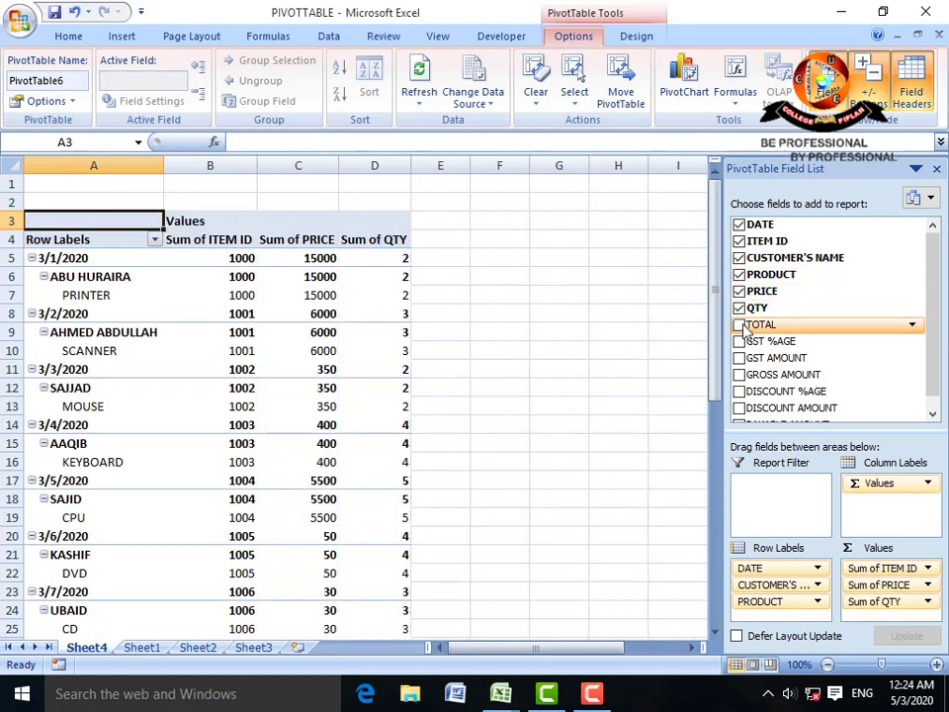
Step: Add the TOTAL, GST %AGE, GST AMOUNT, GROSS AMOUNT, DISCOUNT %AGE, DISCOUNT AMOUNT and PAYABLE AMOUNT fields to the report
{"action": "left_click", "coordinate": [739, 324]}
{"action": "left_click", "coordinate": [740, 341]}
{"action": "left_click", "coordinate": [739, 358]}
{"action": "scroll", "coordinate": [758, 364], "scroll_direction": "down", "scroll_amount": 1}
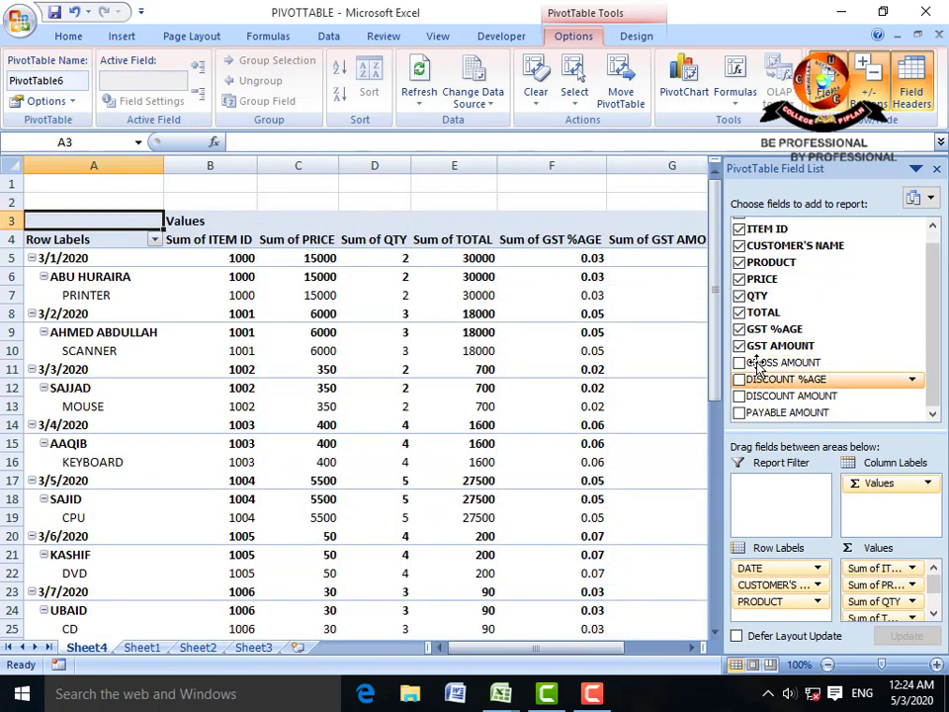
{"action": "left_click", "coordinate": [740, 362]}
{"action": "left_click", "coordinate": [741, 379]}
{"action": "left_click", "coordinate": [741, 395]}
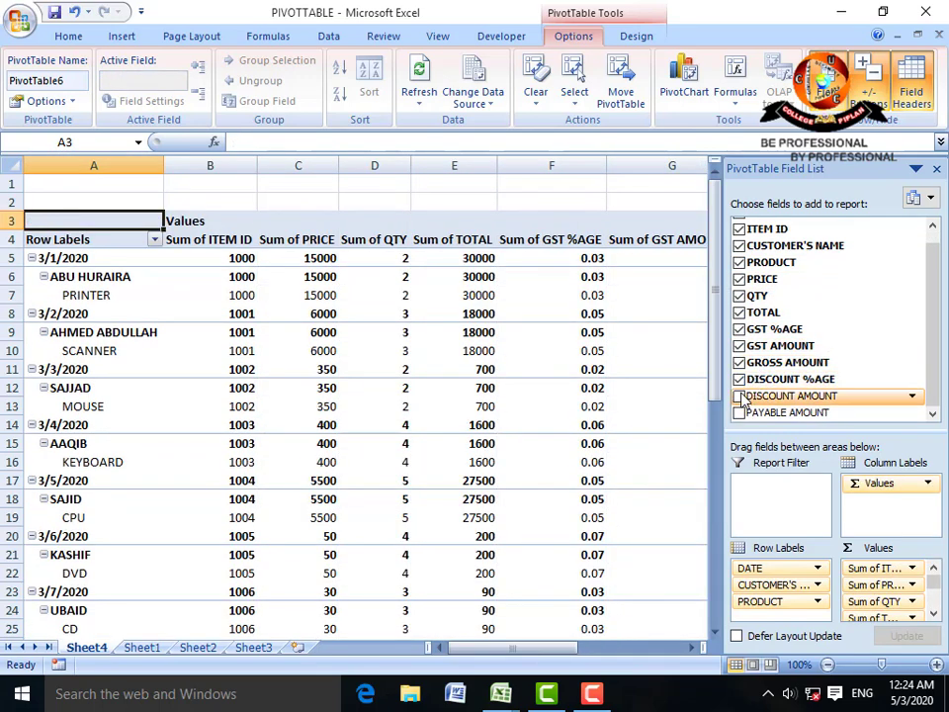
{"action": "left_click", "coordinate": [743, 412]}
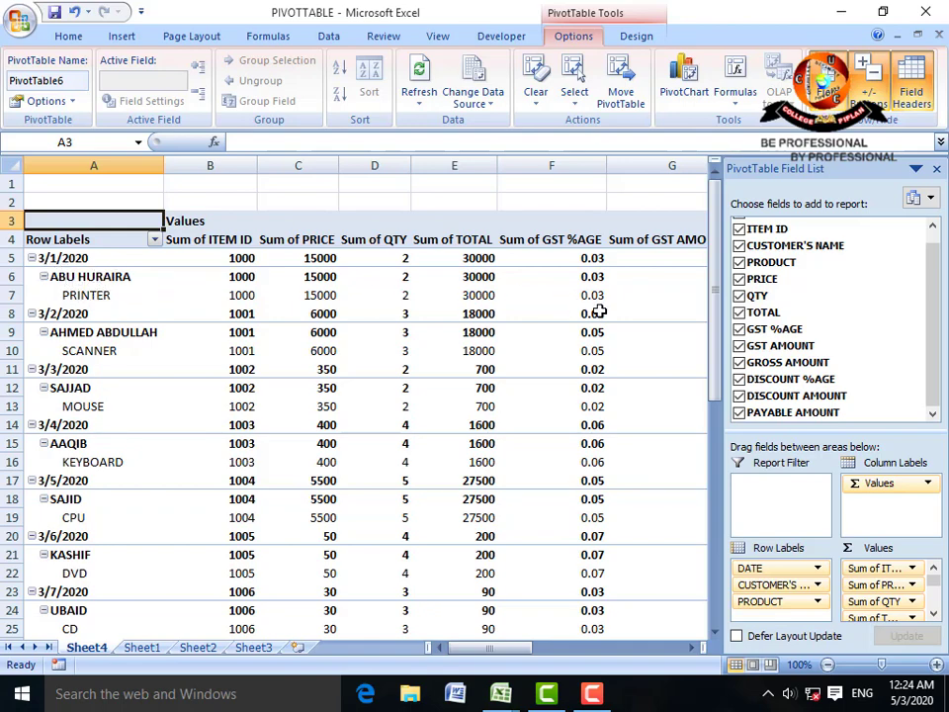
Step: Try PRODUCT and CUSTOMER'S NAME as column labels in the PivotTable, and return both fields to the row labels
{"action": "scroll", "coordinate": [598, 311], "scroll_direction": "down", "scroll_amount": 13}
{"action": "scroll", "coordinate": [598, 311], "scroll_direction": "up", "scroll_amount": 14}
{"action": "scroll", "coordinate": [598, 311], "scroll_direction": "down", "scroll_amount": 2}
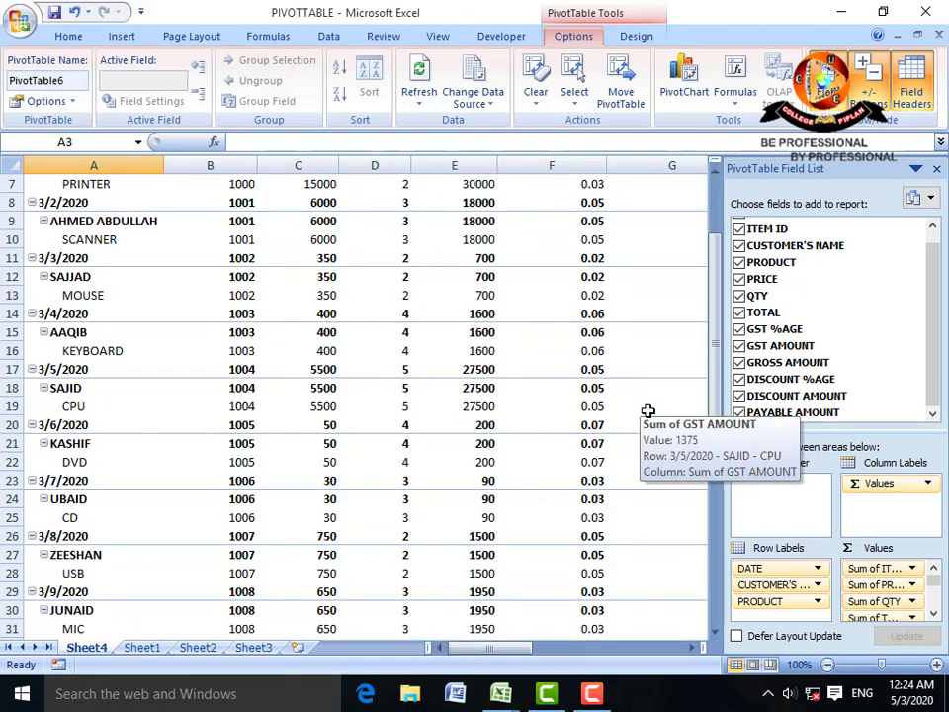
{"action": "scroll", "coordinate": [713, 348], "scroll_direction": "up", "scroll_amount": 2}
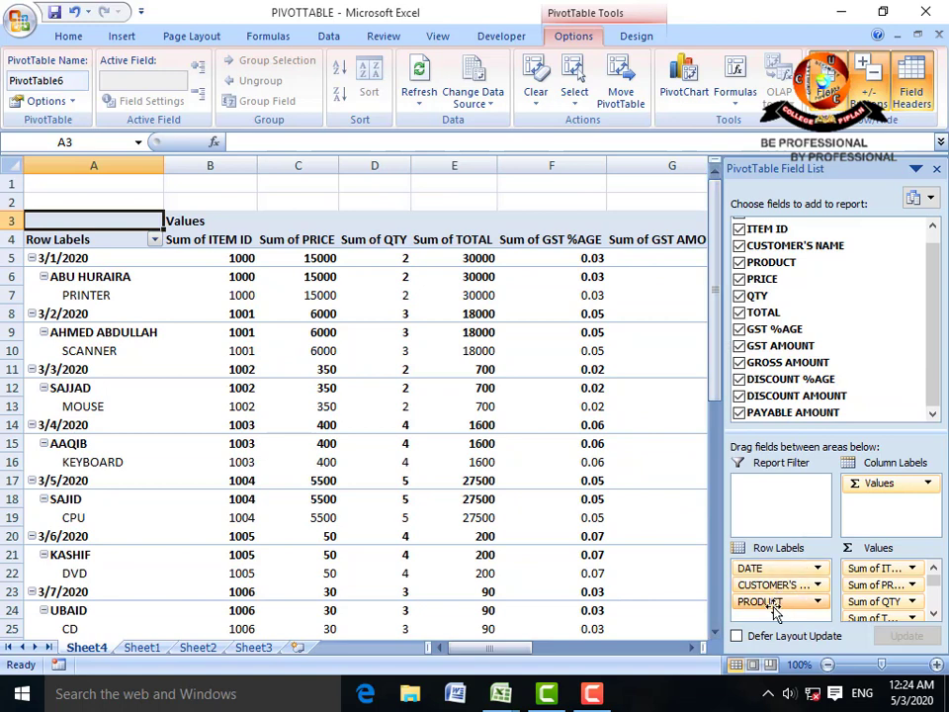
{"action": "left_click_drag", "start_coordinate": [774, 611], "coordinate": [884, 507]}
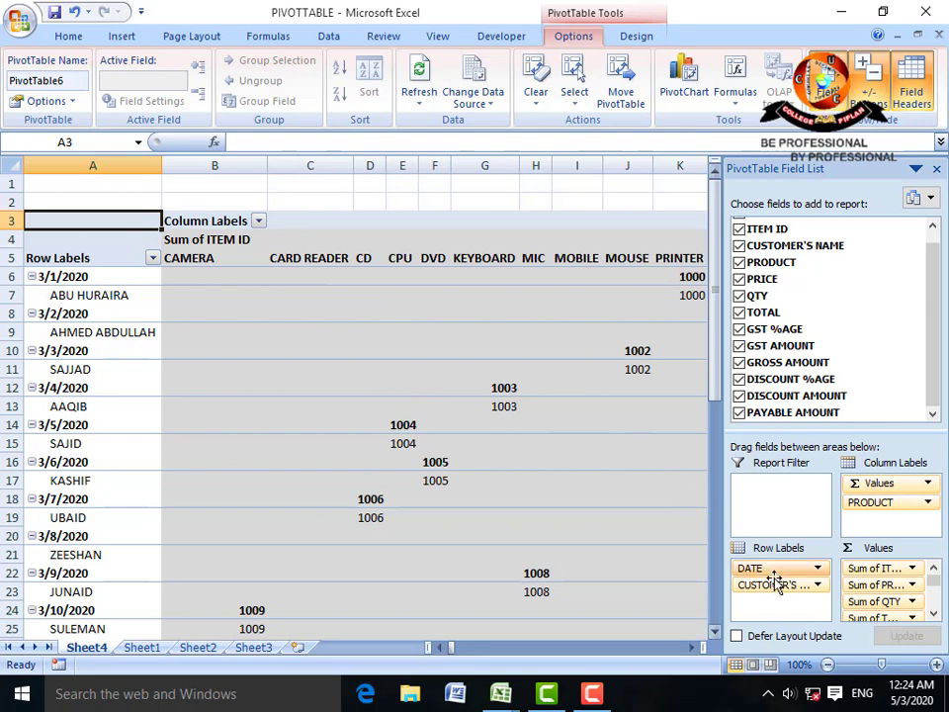
{"action": "left_click_drag", "start_coordinate": [776, 583], "coordinate": [894, 522]}
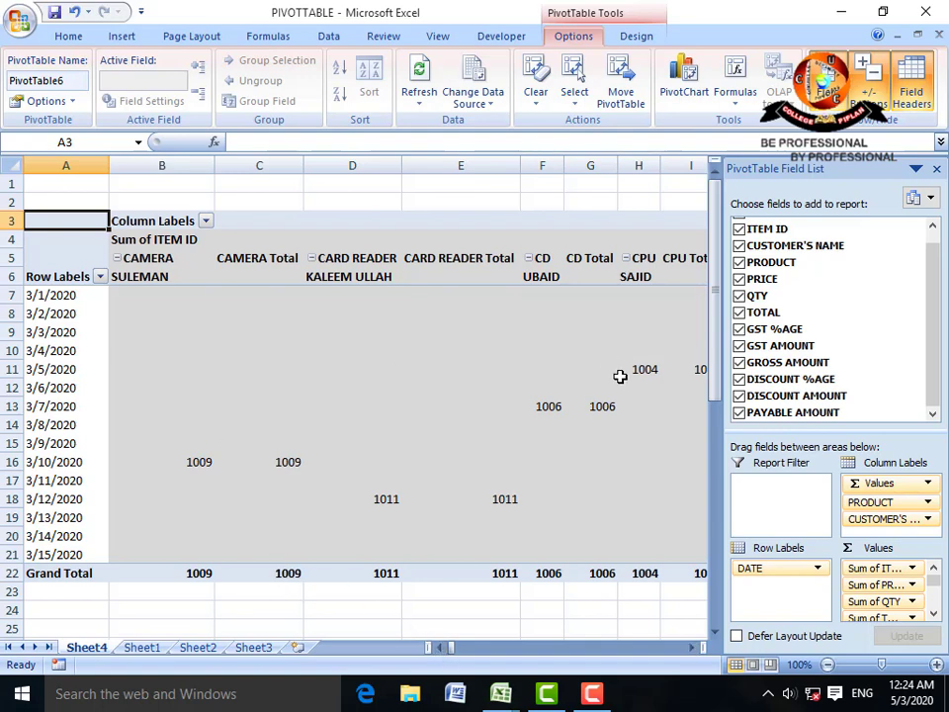
{"action": "left_click_drag", "start_coordinate": [887, 529], "coordinate": [786, 586]}
{"action": "left_click_drag", "start_coordinate": [870, 502], "coordinate": [795, 598]}
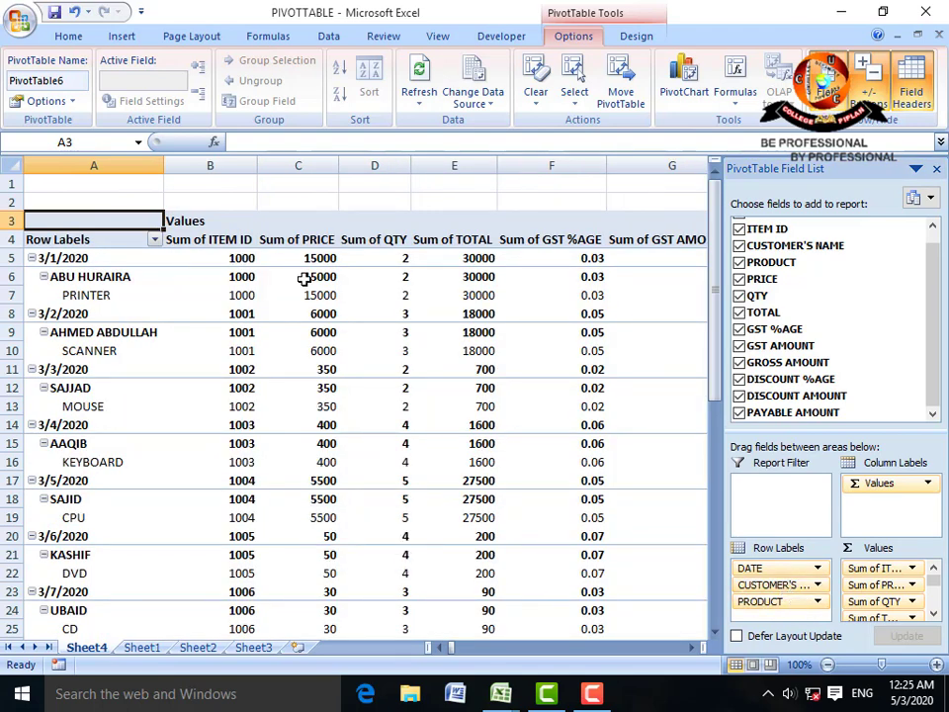
Step: Summarize the PAYABLE AMOUNT value field by Max and check its column down to the grand total
{"action": "left_click_drag", "start_coordinate": [690, 652], "coordinate": [690, 652]}
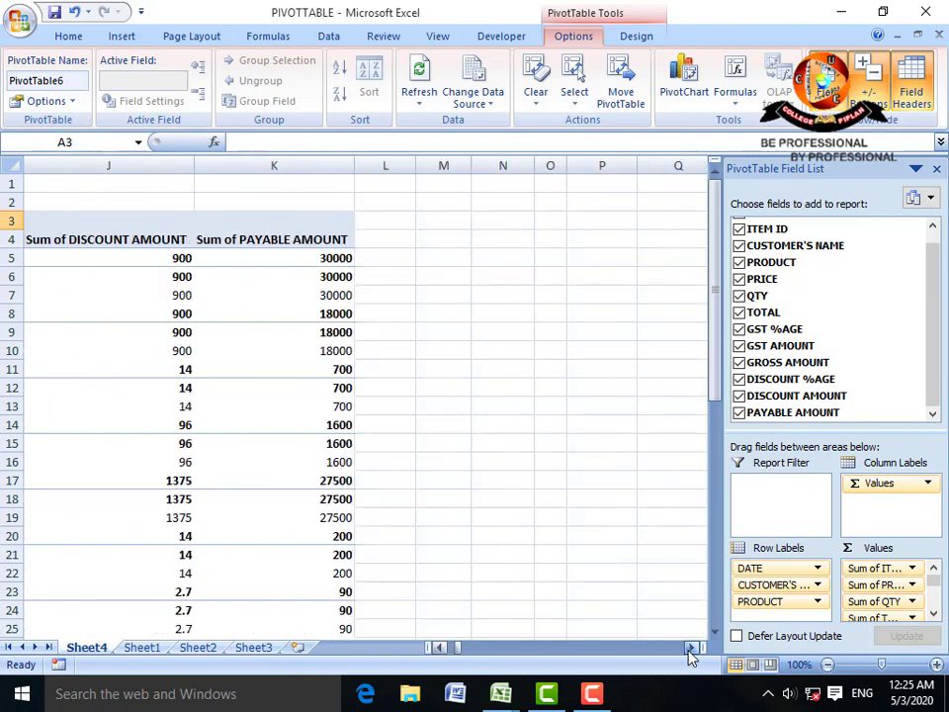
{"action": "double_click", "coordinate": [441, 648]}
{"action": "left_click", "coordinate": [564, 295]}
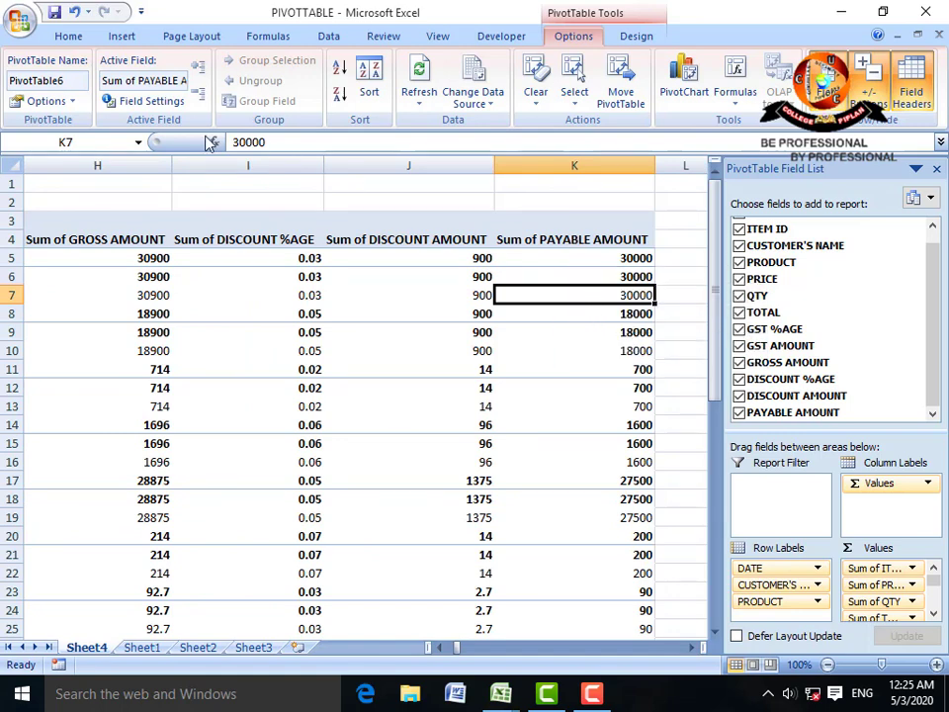
{"action": "left_click", "coordinate": [136, 101]}
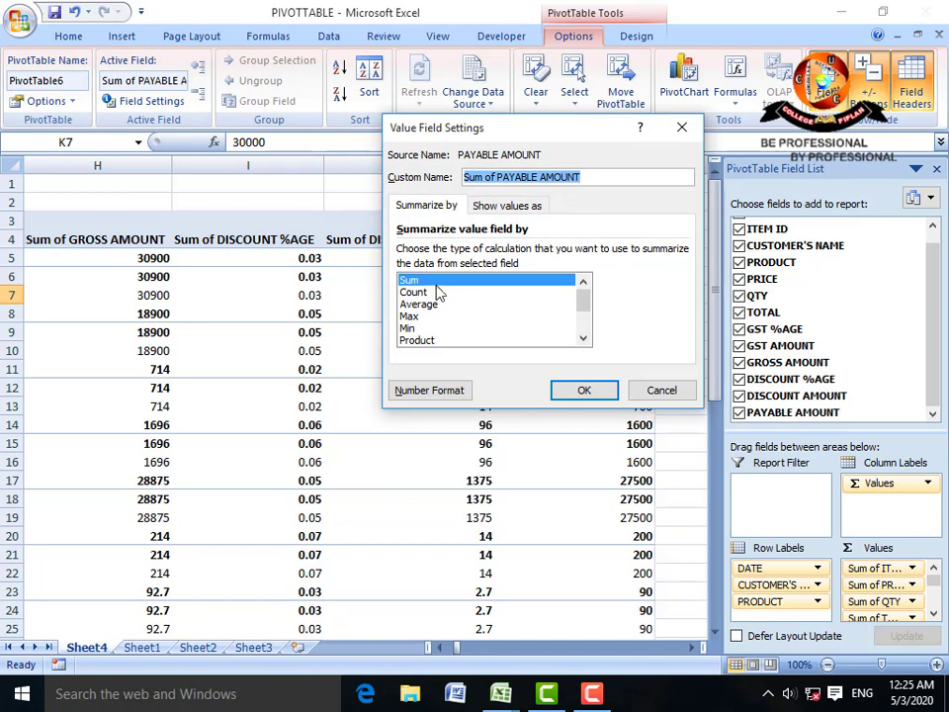
{"action": "left_click", "coordinate": [409, 315]}
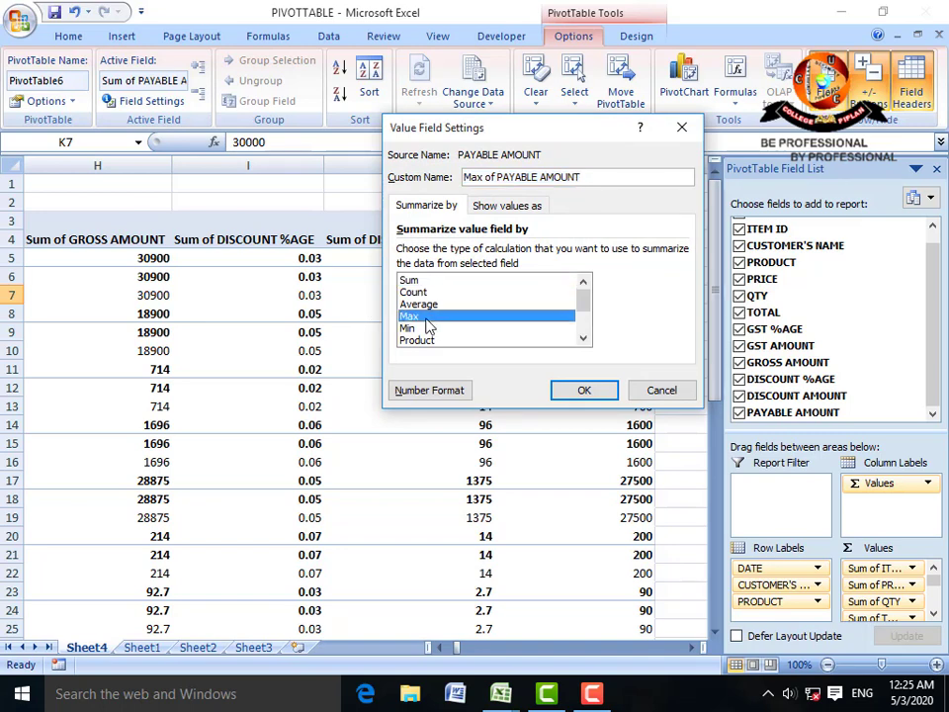
{"action": "left_click", "coordinate": [578, 390]}
{"action": "scroll", "coordinate": [586, 502], "scroll_direction": "down", "scroll_amount": 10}
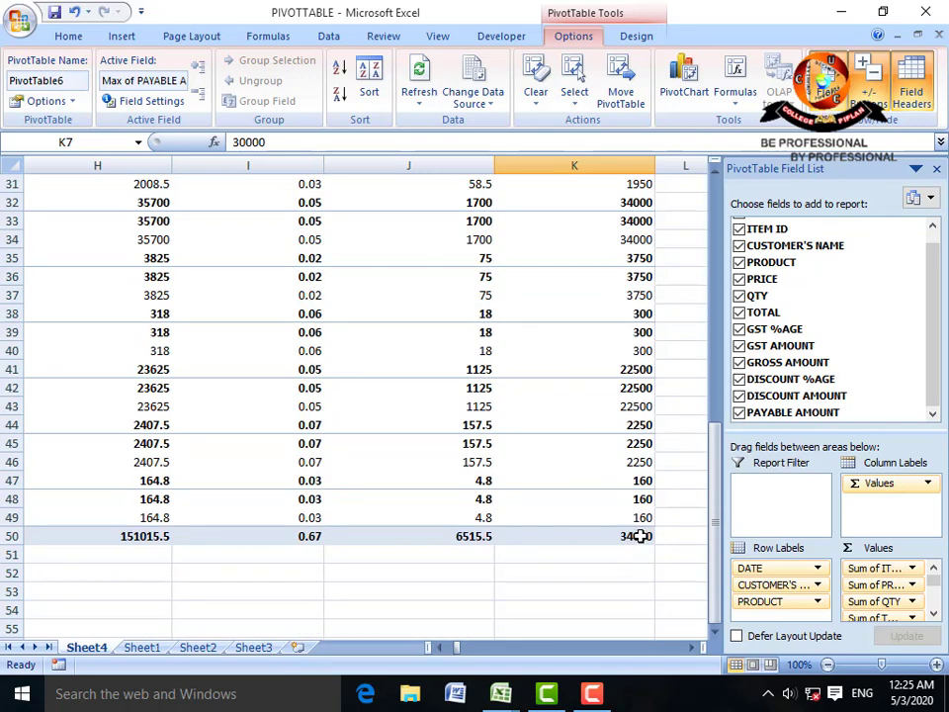
{"action": "scroll", "coordinate": [552, 537], "scroll_direction": "up", "scroll_amount": 3}
{"action": "scroll", "coordinate": [552, 536], "scroll_direction": "up", "scroll_amount": 7}
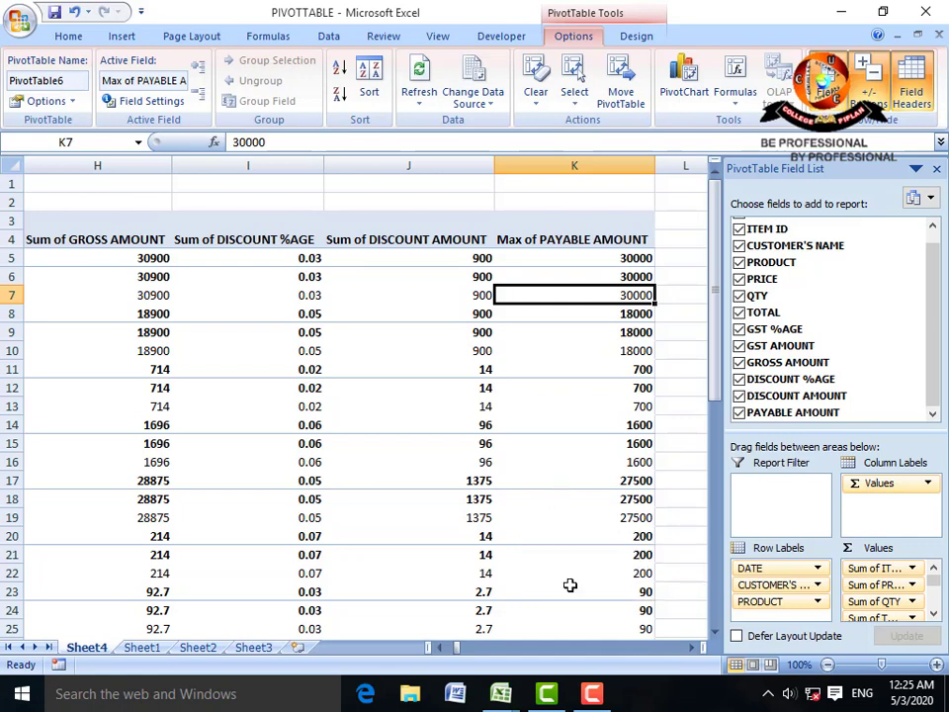
{"action": "left_click", "coordinate": [591, 694]}
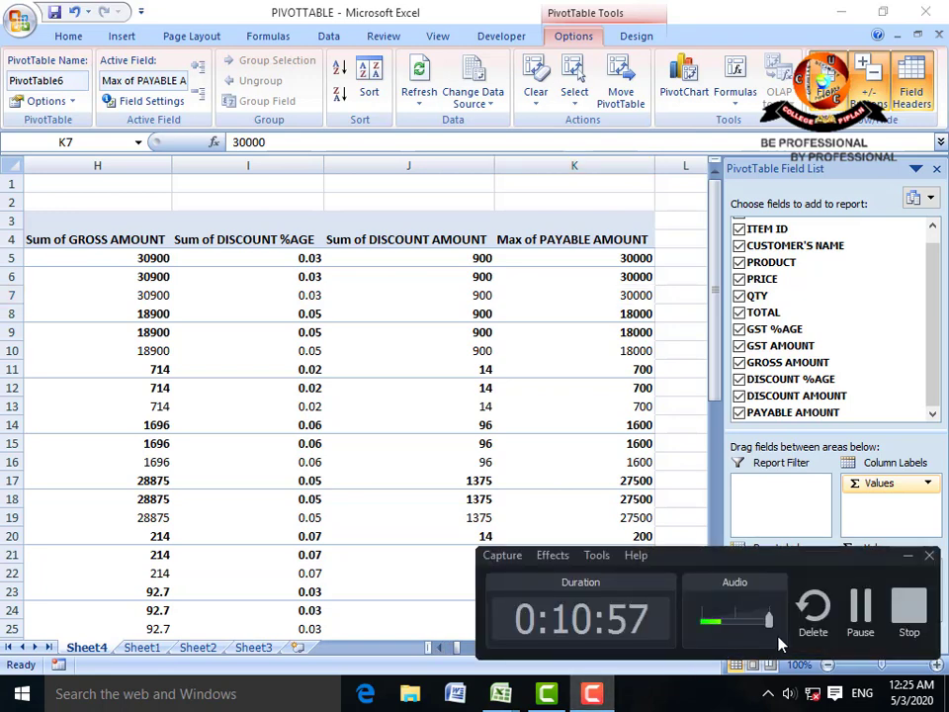
{"action": "left_click", "coordinate": [859, 609]}
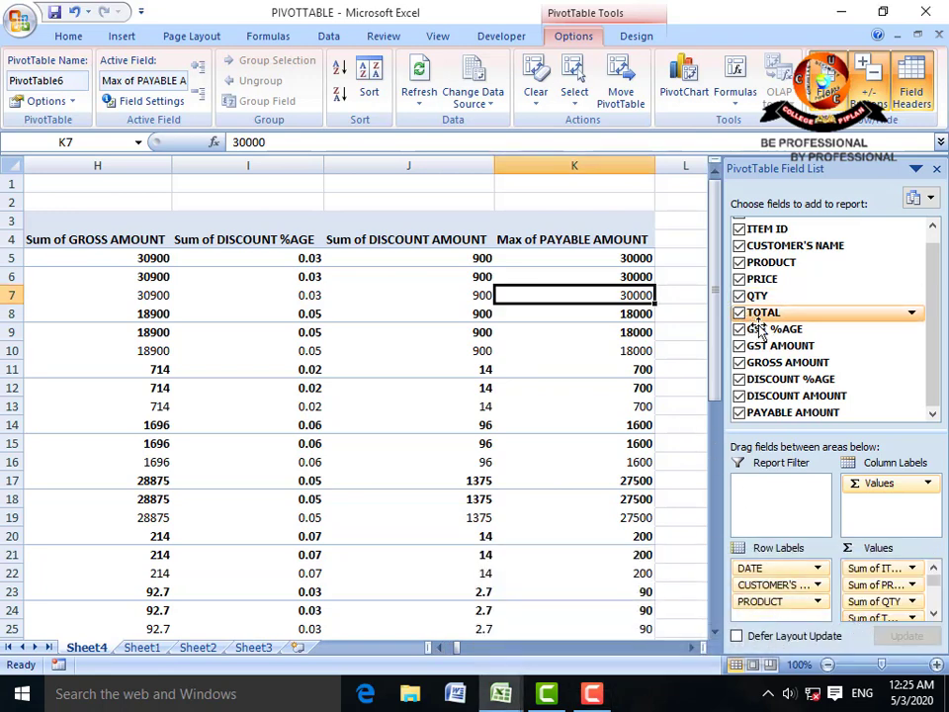
Step: Hide the PivotTable field list and look over the finished report from PAYABLE AMOUNT back to its row labels
{"action": "left_click", "coordinate": [936, 169]}
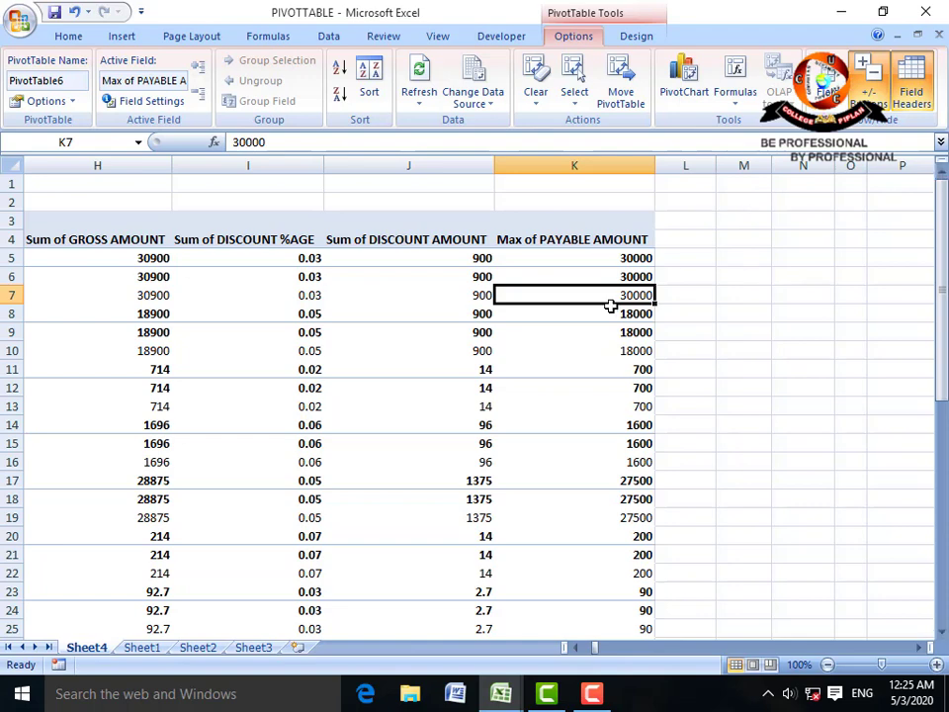
{"action": "scroll", "coordinate": [572, 397], "scroll_direction": "down", "scroll_amount": 9}
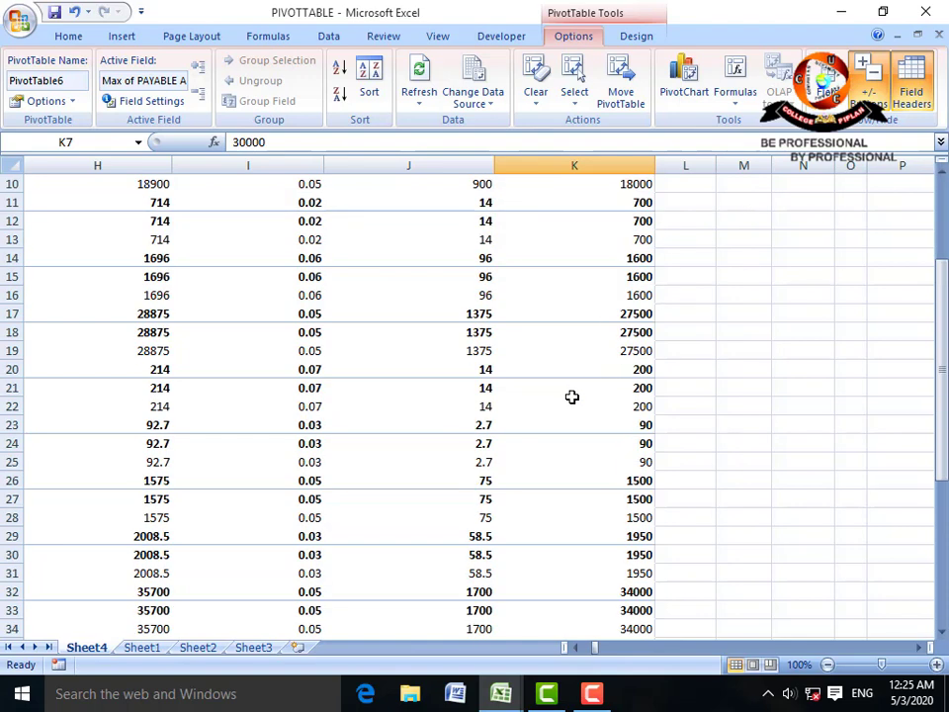
{"action": "scroll", "coordinate": [571, 396], "scroll_direction": "up", "scroll_amount": 4}
{"action": "scroll", "coordinate": [571, 396], "scroll_direction": "up", "scroll_amount": 4}
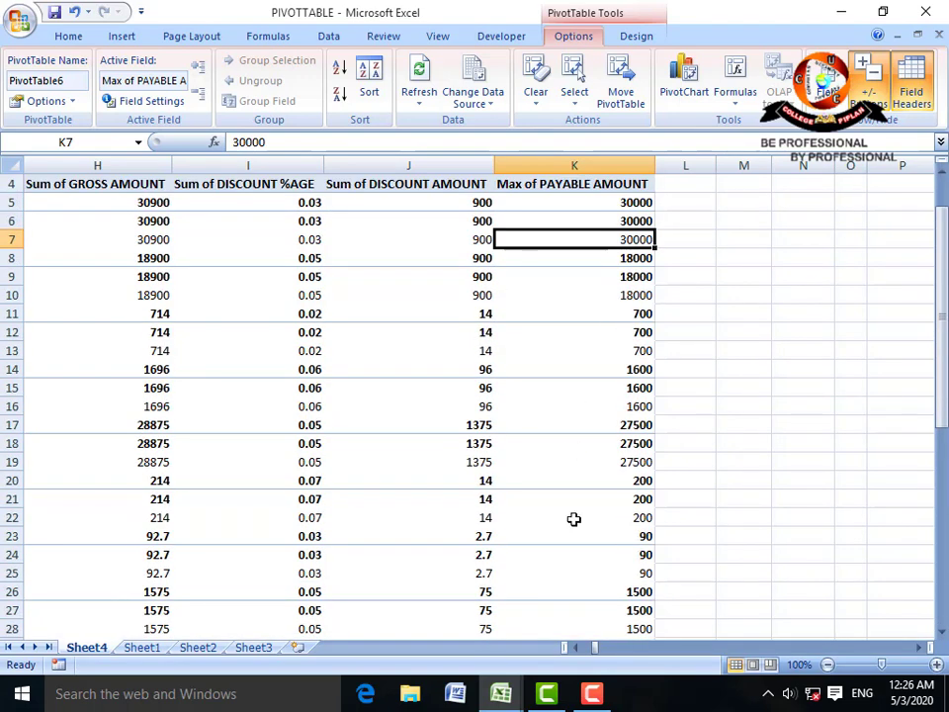
{"action": "left_click", "coordinate": [575, 648]}
{"action": "left_click", "coordinate": [578, 654]}
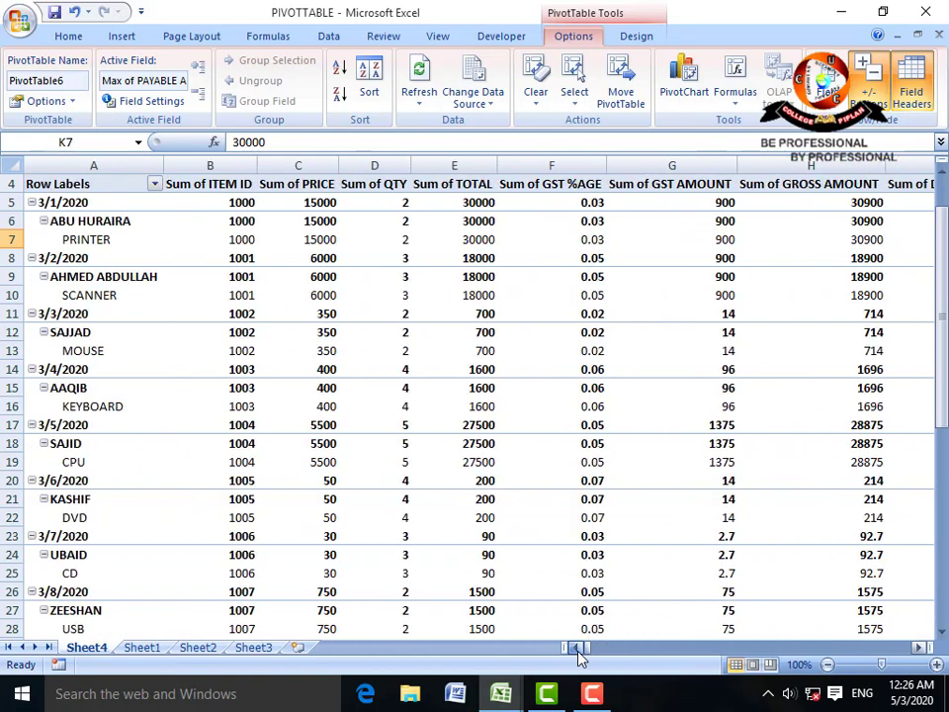
{"action": "scroll", "coordinate": [433, 532], "scroll_direction": "up", "scroll_amount": 1}
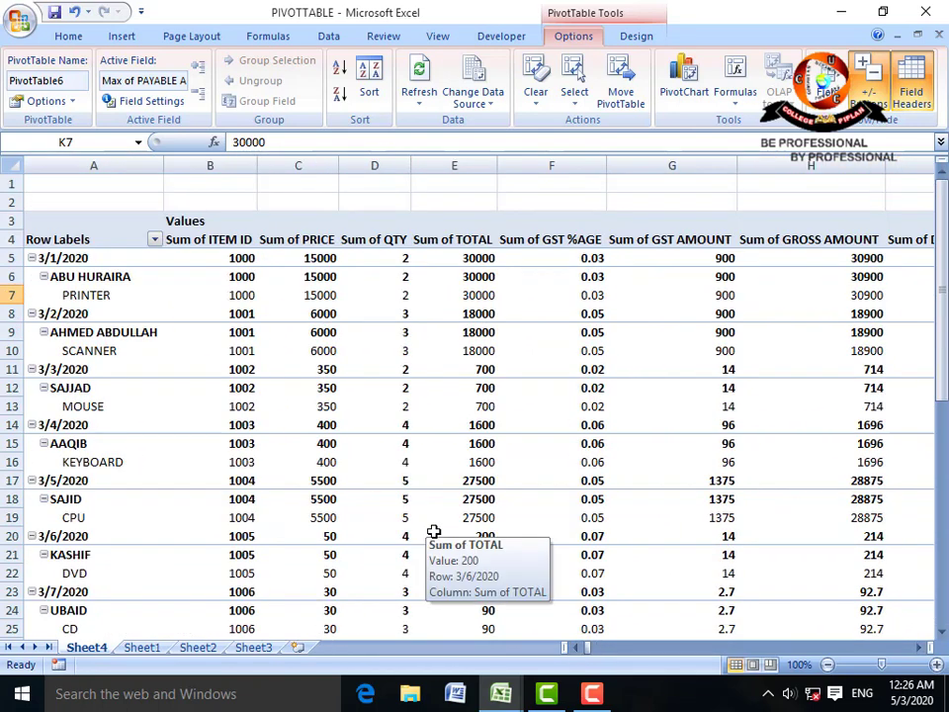